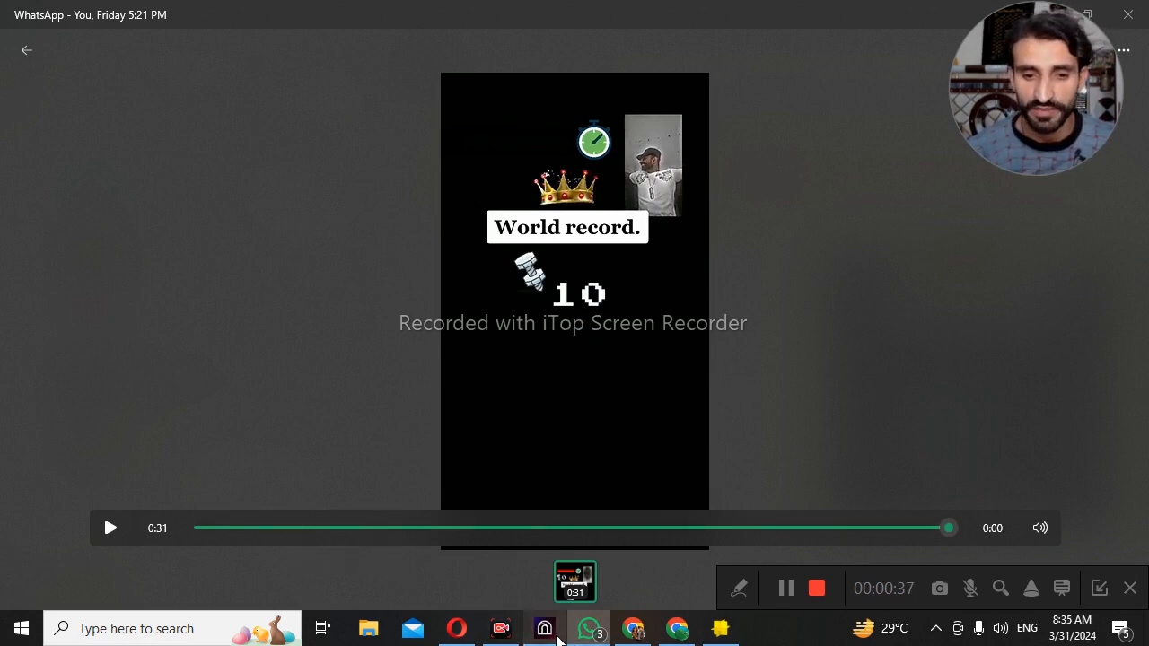
- Switch to Effect House and import the images 67 and 123 from Local Disk (E:) as textures
{"action": "left_click", "coordinate": [544, 628]}
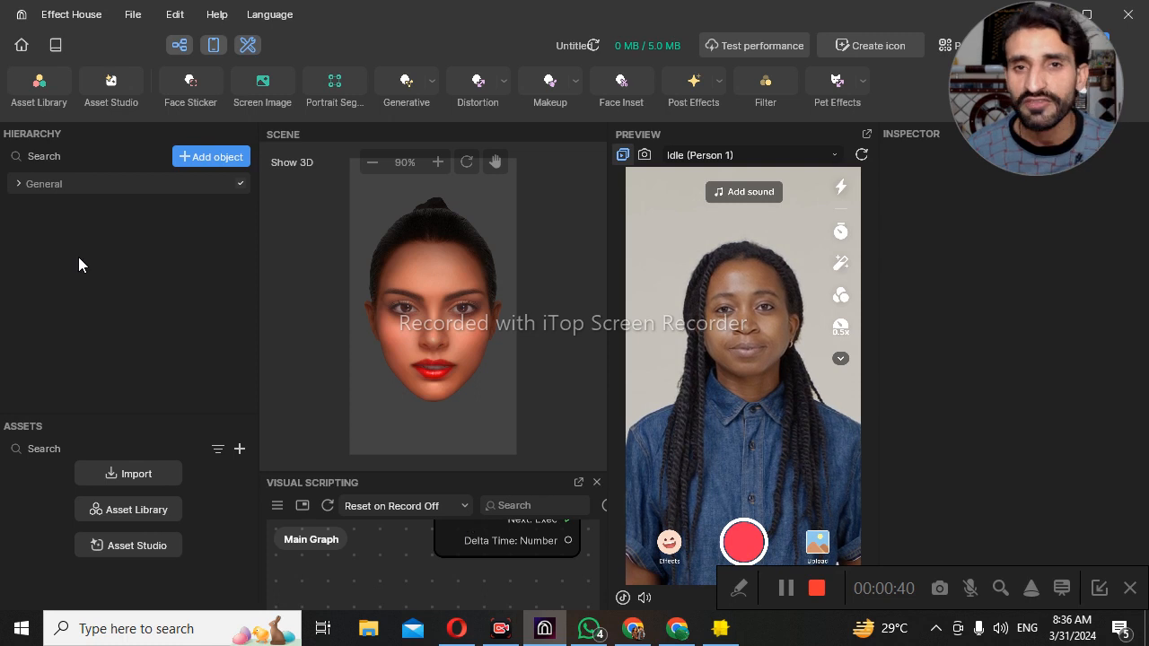
{"action": "left_click", "coordinate": [239, 449]}
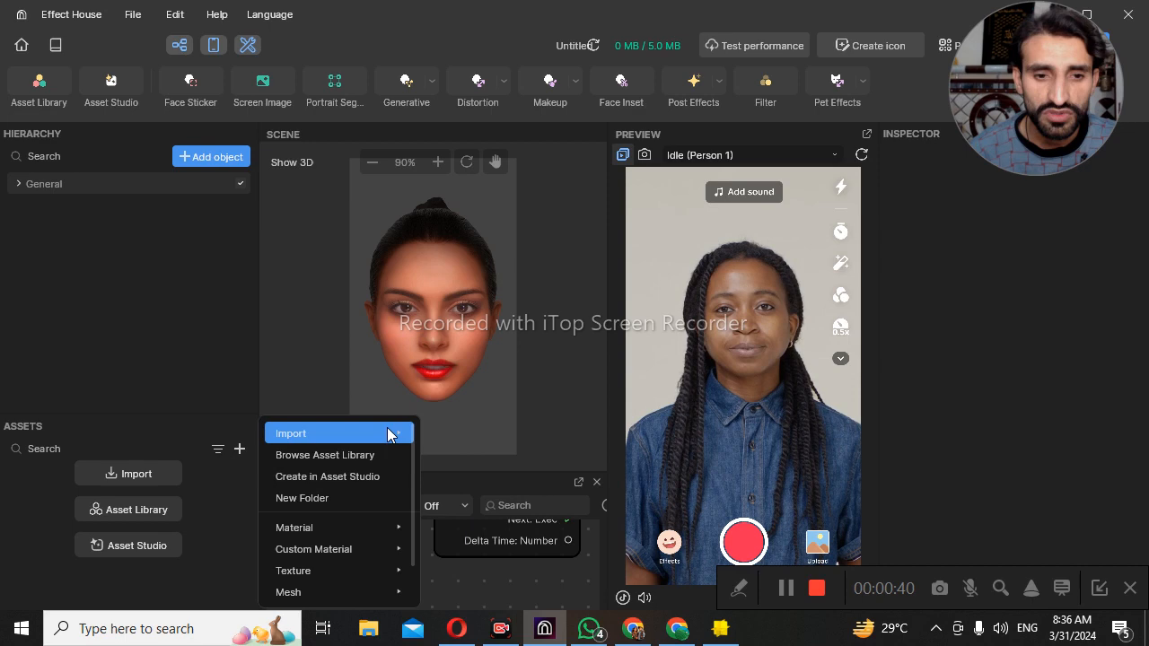
{"action": "mouse_move", "coordinate": [389, 436]}
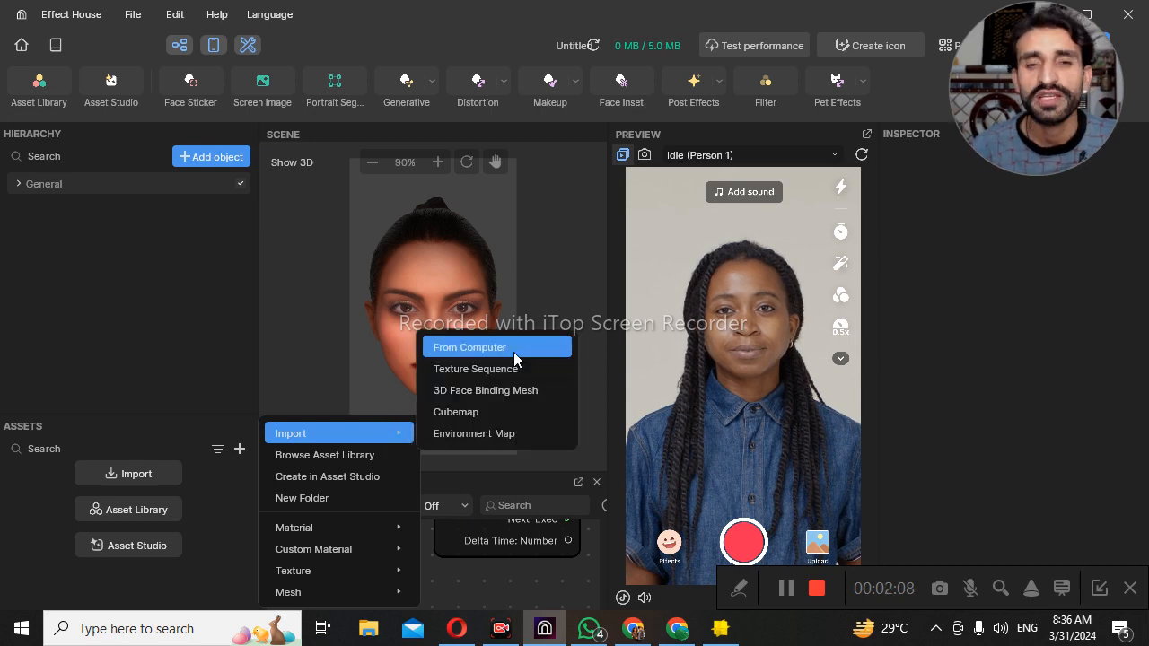
{"action": "left_click", "coordinate": [514, 352]}
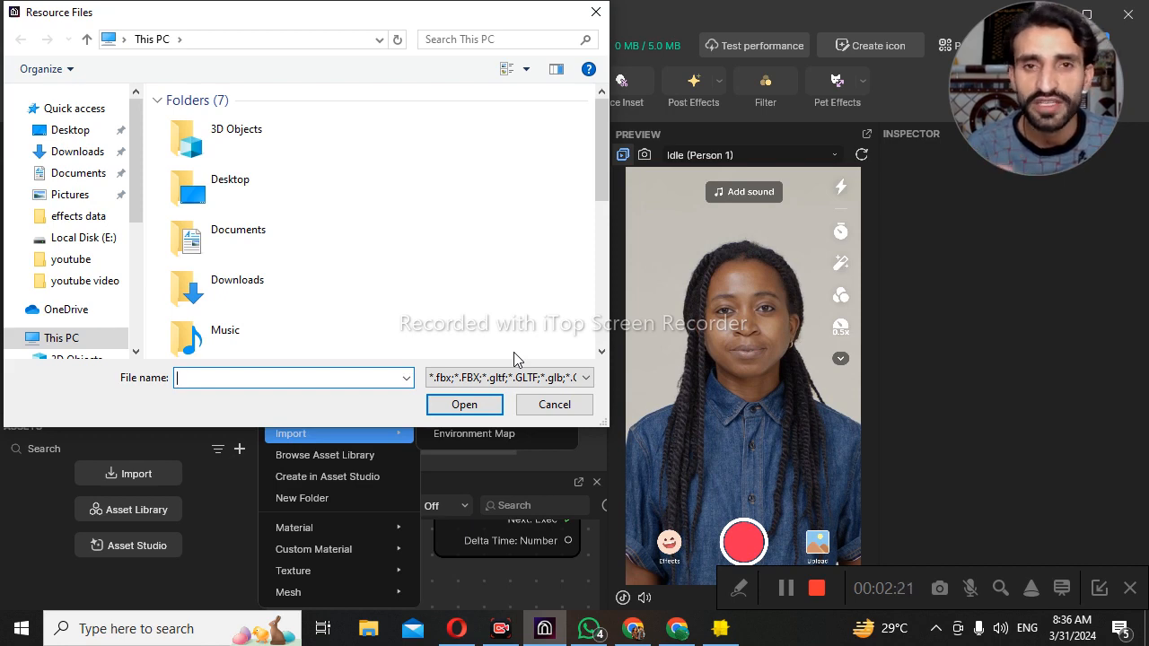
{"action": "left_click", "coordinate": [100, 238]}
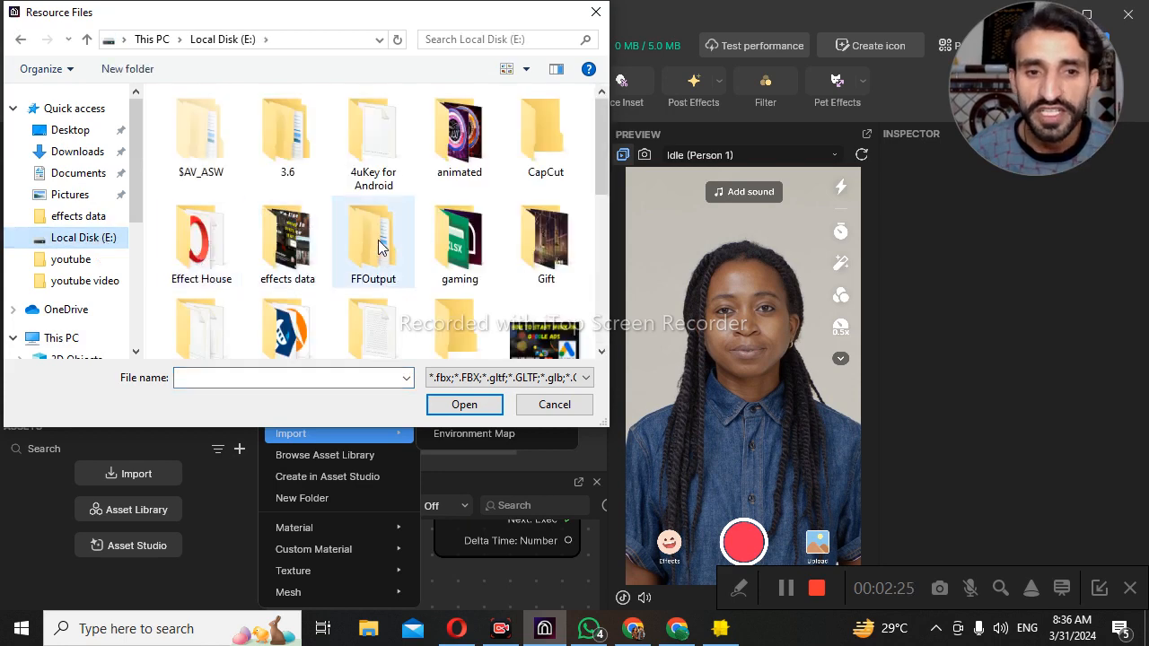
{"action": "scroll", "coordinate": [386, 248], "scroll_direction": "down", "scroll_amount": 2}
{"action": "left_click", "coordinate": [306, 302]}
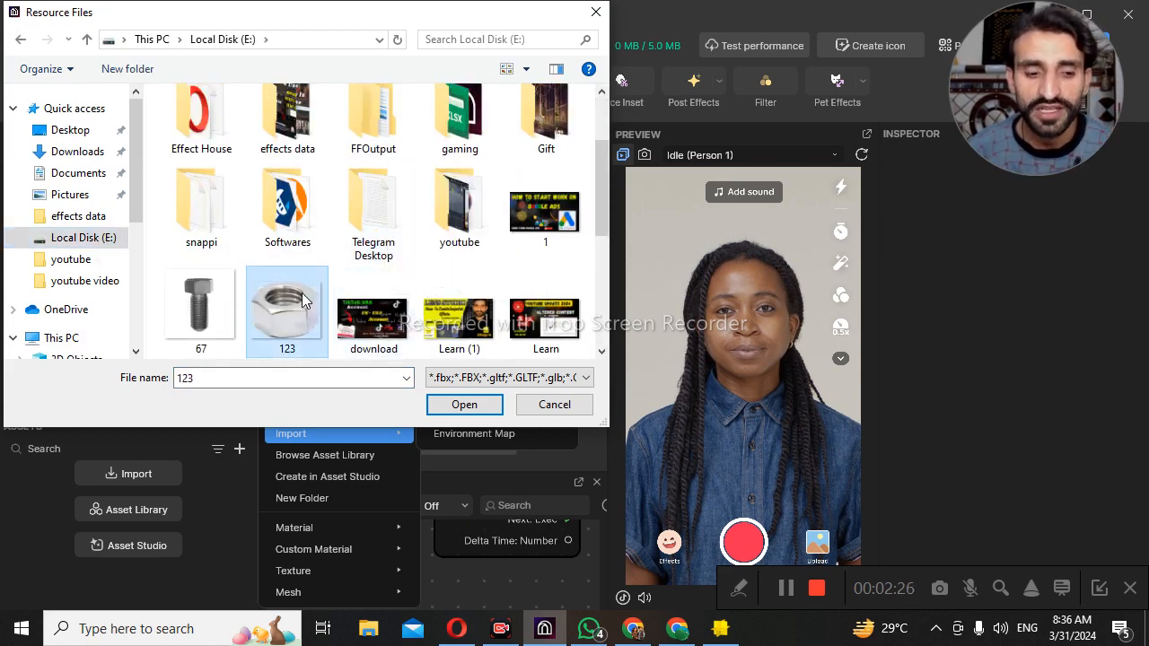
{"action": "left_click", "coordinate": [190, 319], "text": "ctrl"}
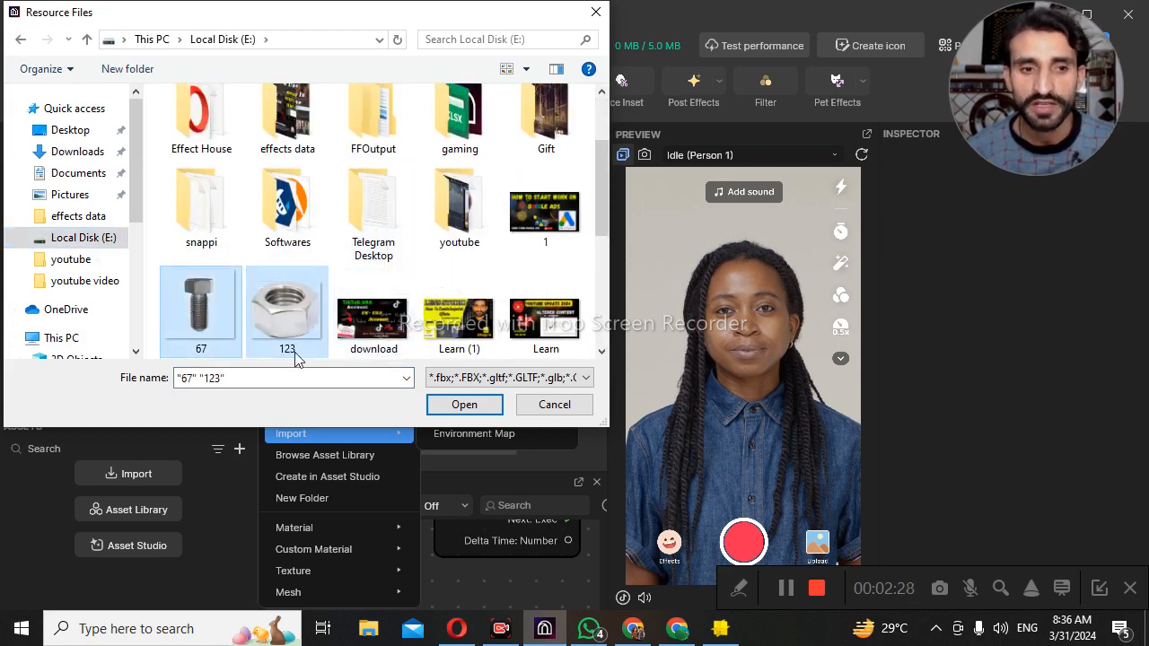
{"action": "left_click", "coordinate": [463, 407]}
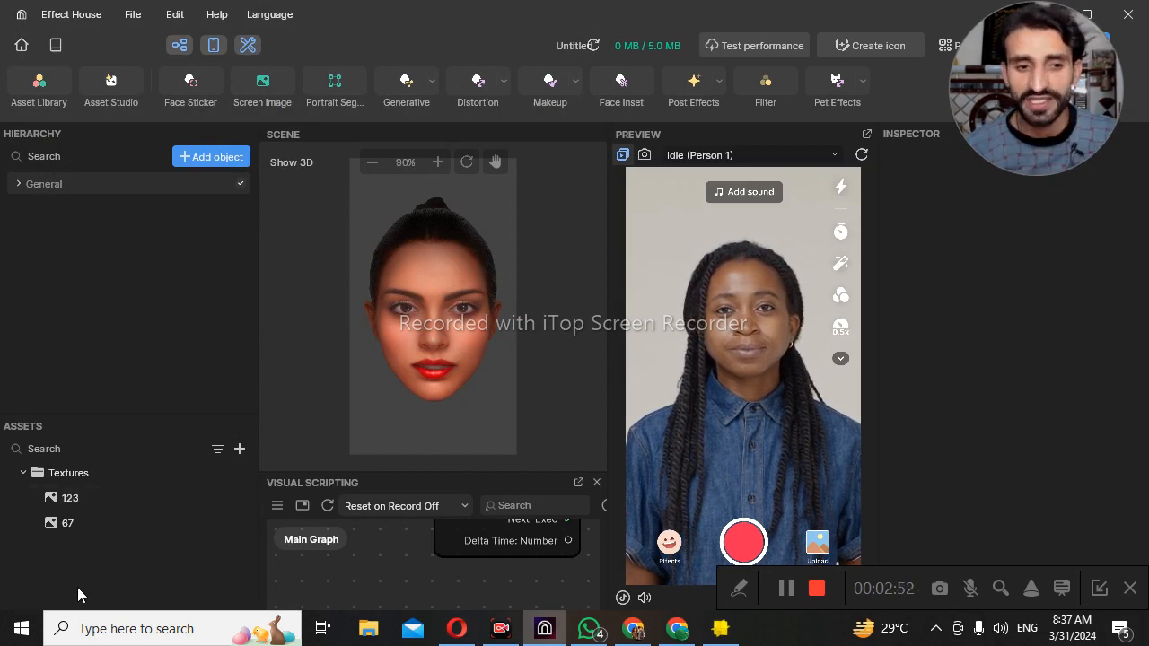
- Add a 3D Image object to the scene
{"action": "left_click", "coordinate": [114, 532]}
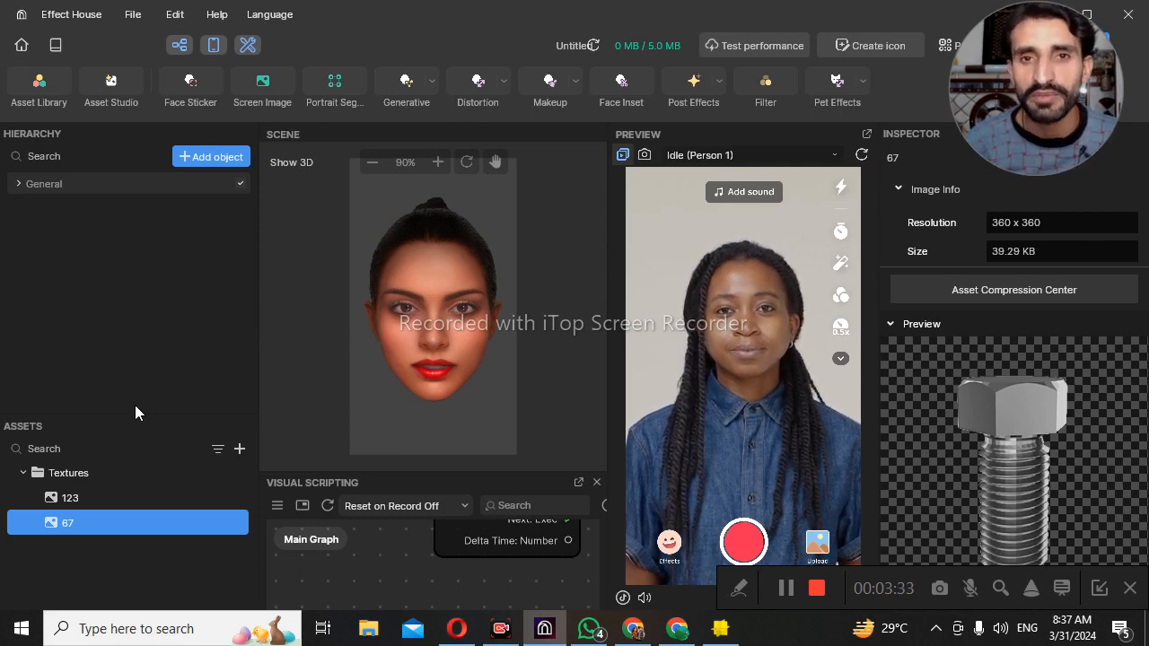
{"action": "left_click", "coordinate": [208, 160]}
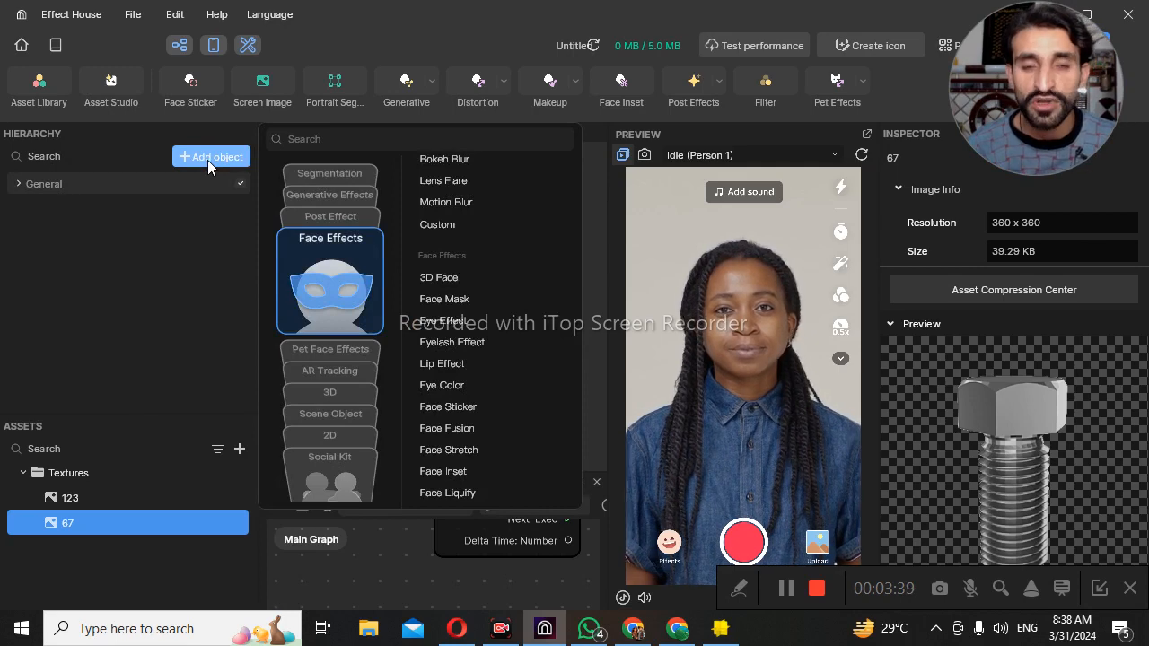
{"action": "left_click", "coordinate": [345, 392]}
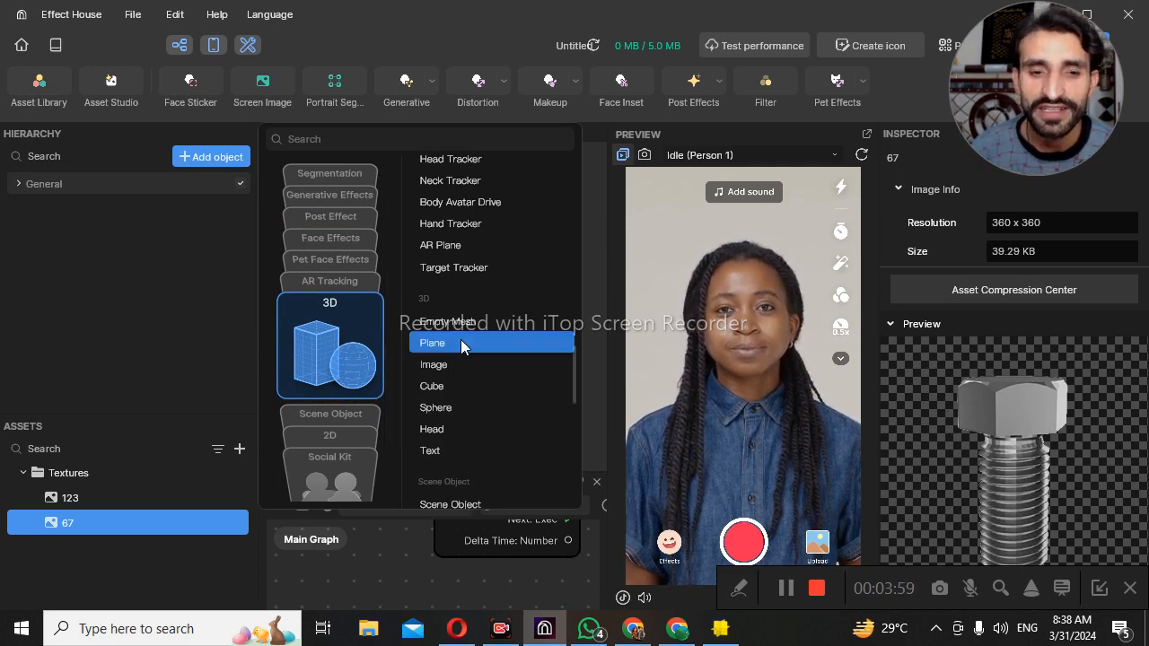
{"action": "left_click", "coordinate": [460, 339]}
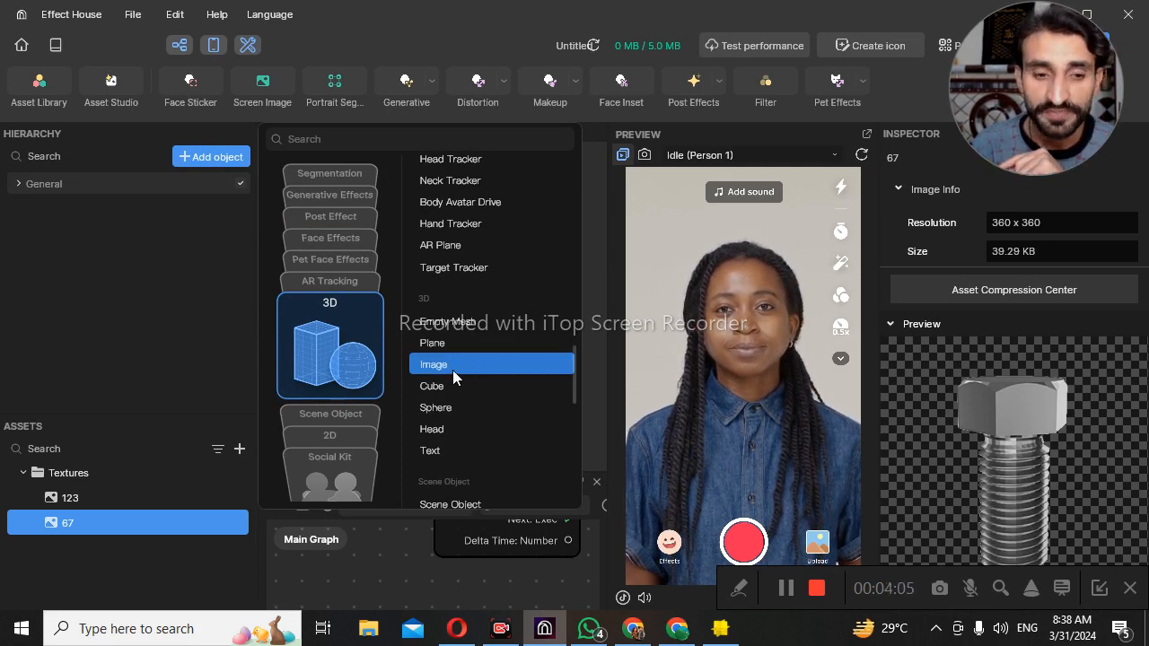
{"action": "left_click", "coordinate": [453, 365]}
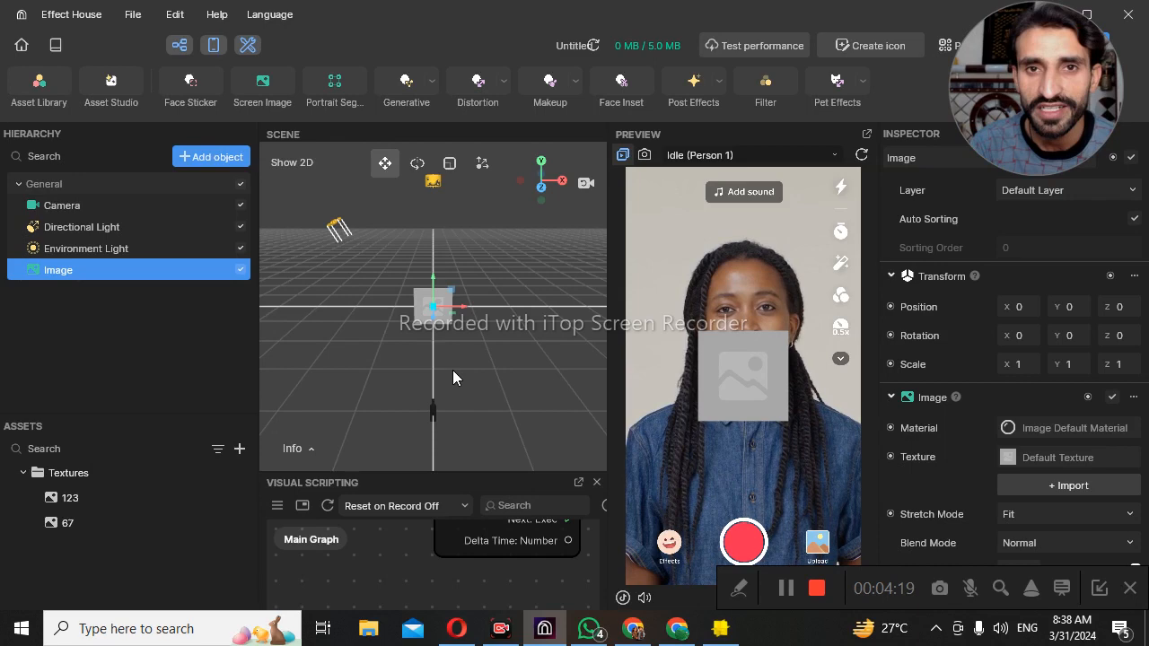
- Add a second 3D Image object to the scene
{"action": "left_click", "coordinate": [212, 158]}
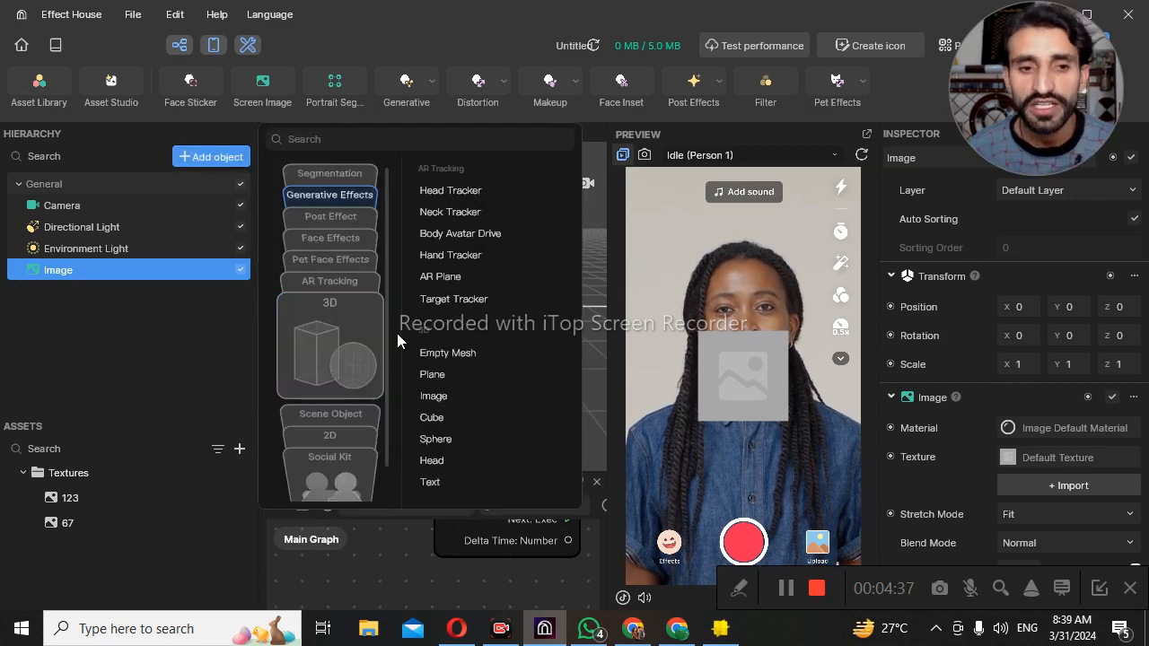
{"action": "left_click", "coordinate": [344, 342]}
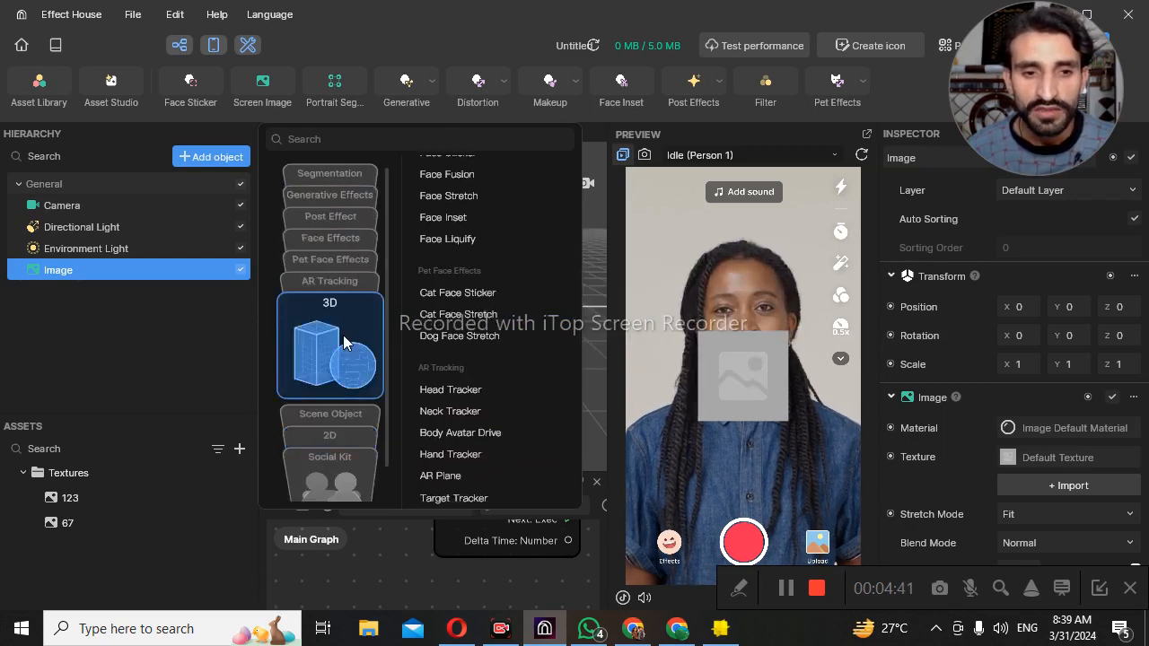
{"action": "scroll", "coordinate": [444, 293], "scroll_direction": "down", "scroll_amount": 2}
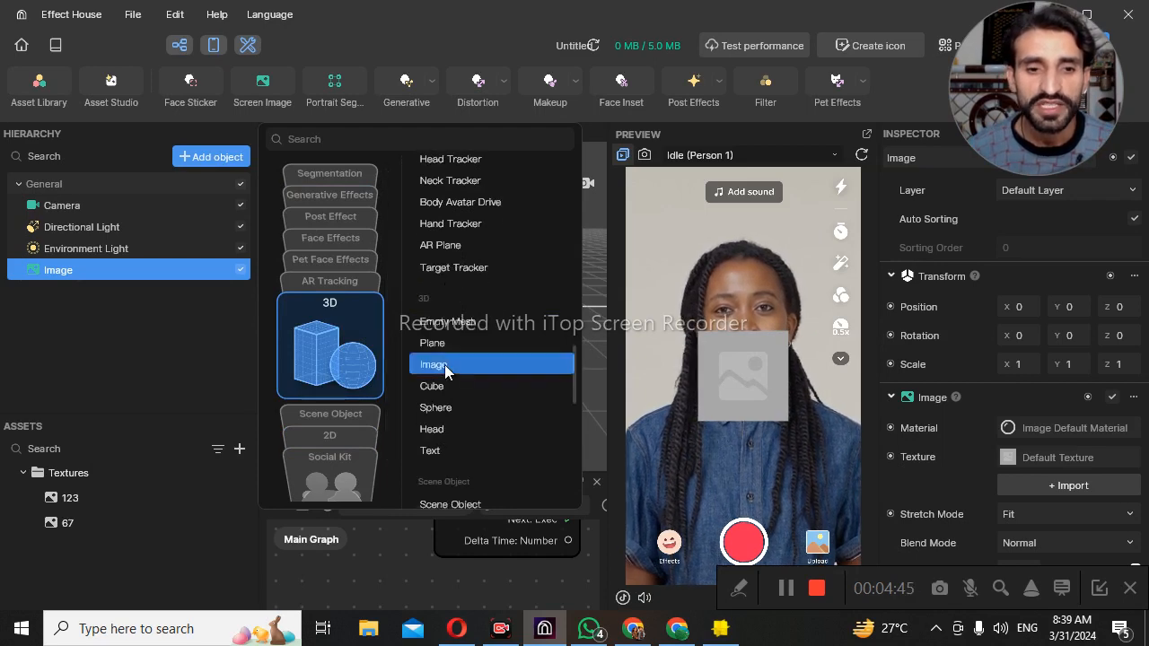
{"action": "left_click", "coordinate": [445, 365]}
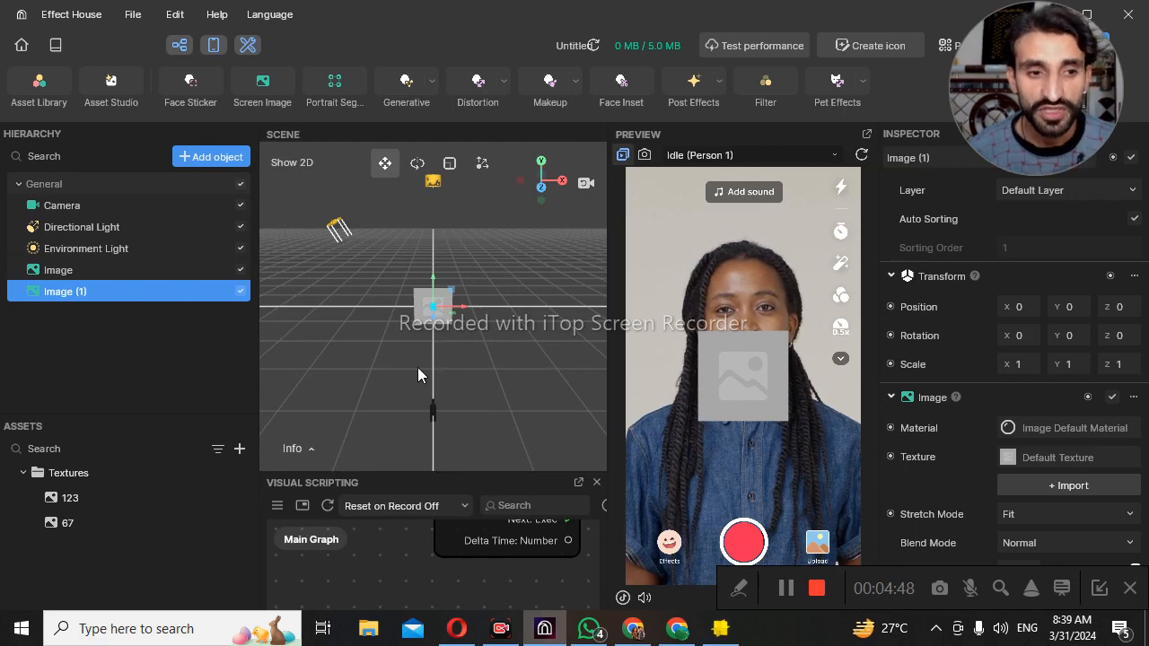
- Rename the first image object as nut
{"action": "right_click", "coordinate": [89, 269]}
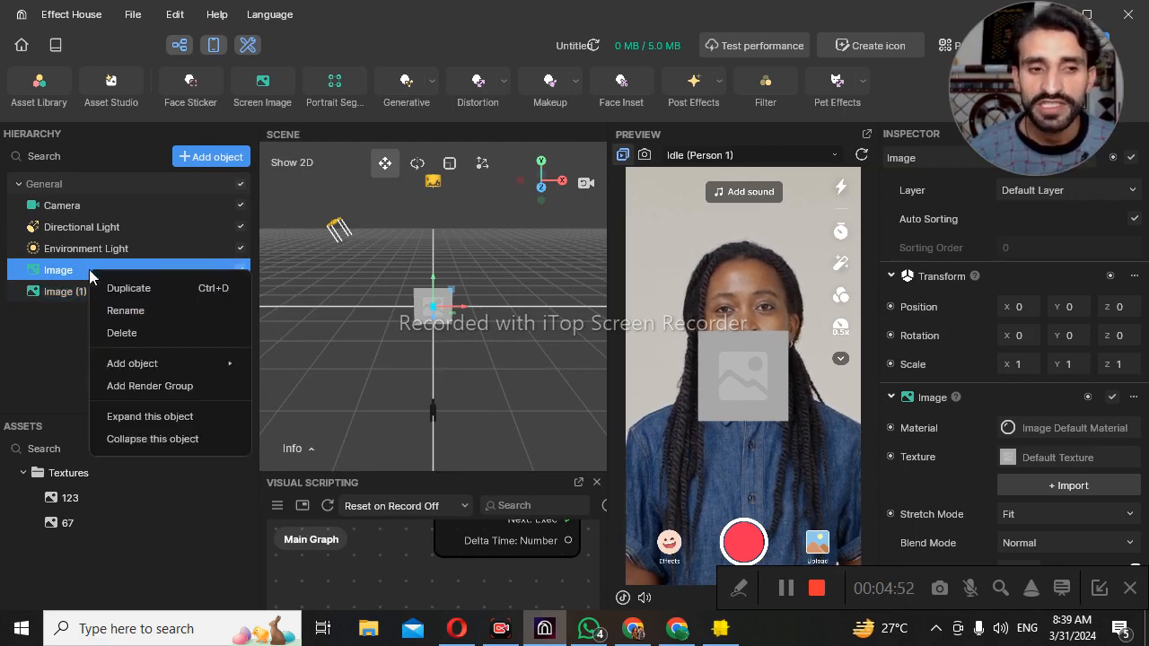
{"action": "left_click", "coordinate": [117, 318]}
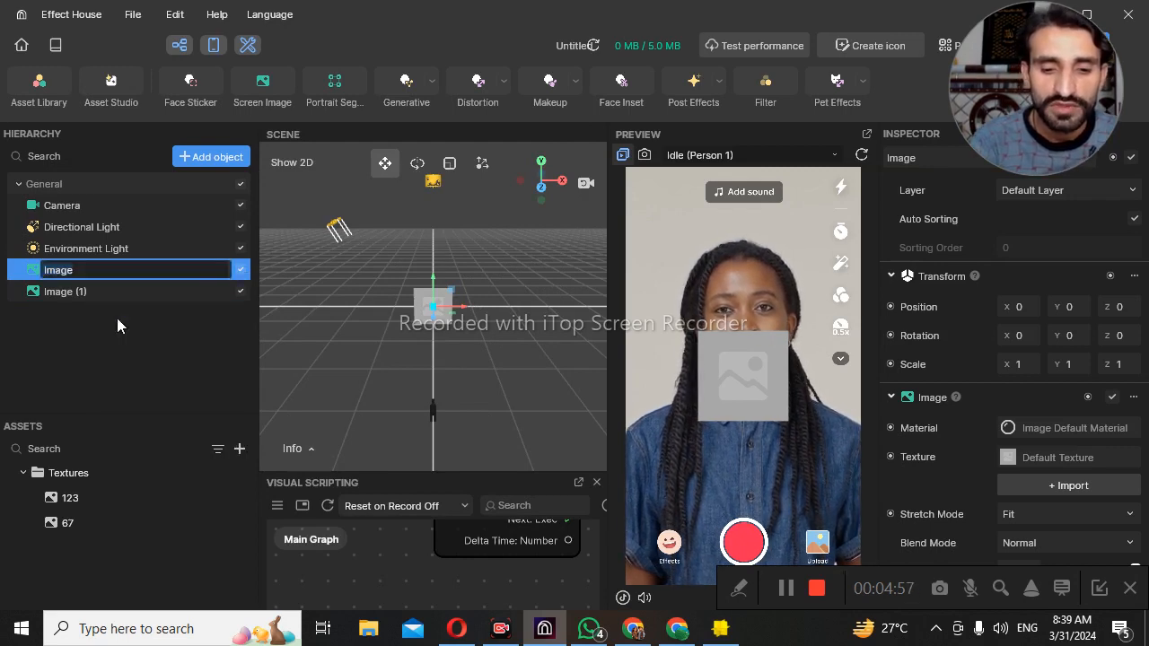
{"action": "type", "text": "nut"}
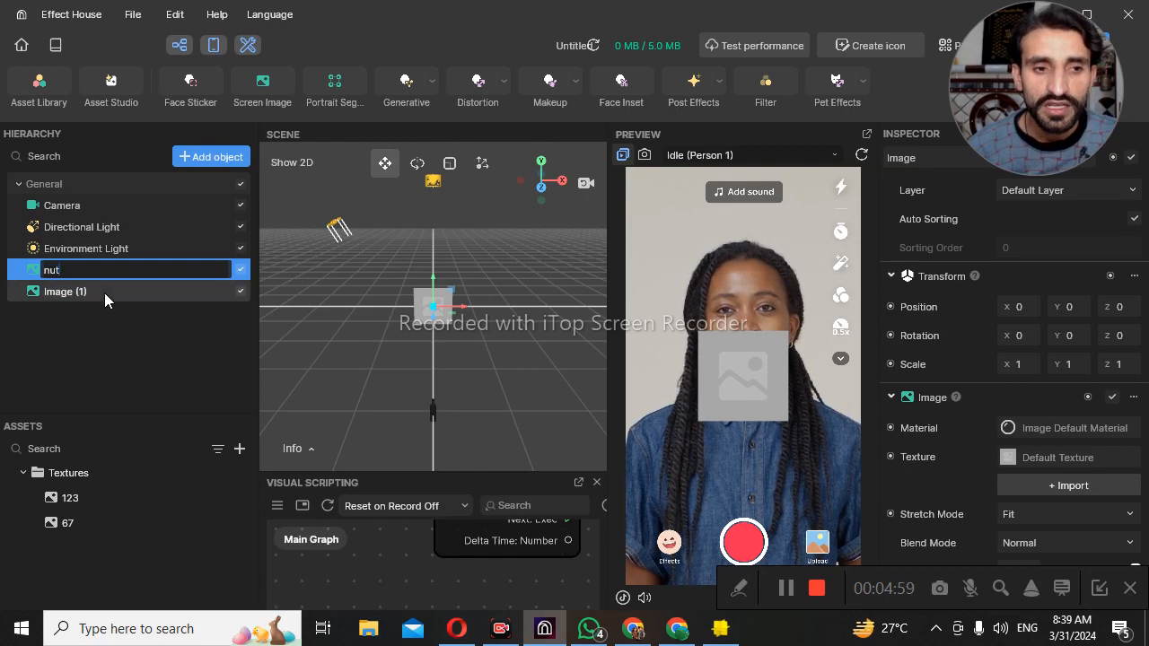
{"action": "key", "text": "Return"}
- Rename the second image object as boult and clear the selection
{"action": "left_click", "coordinate": [104, 291]}
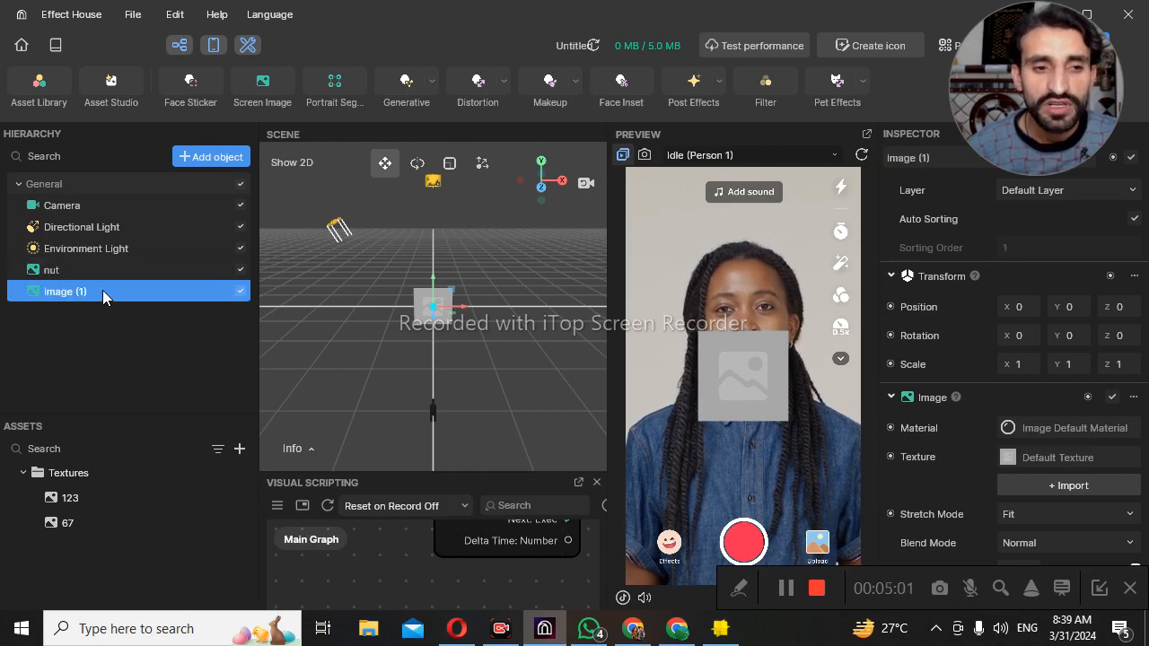
{"action": "right_click", "coordinate": [102, 290]}
{"action": "left_click", "coordinate": [136, 331]}
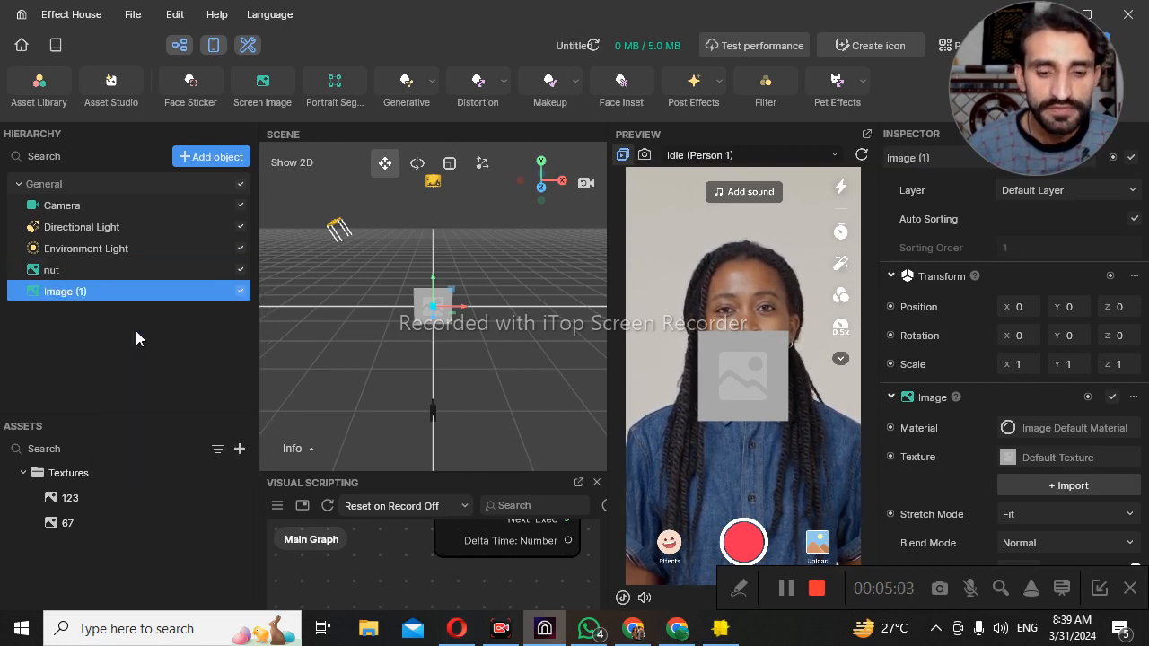
{"action": "type", "text": "boult"}
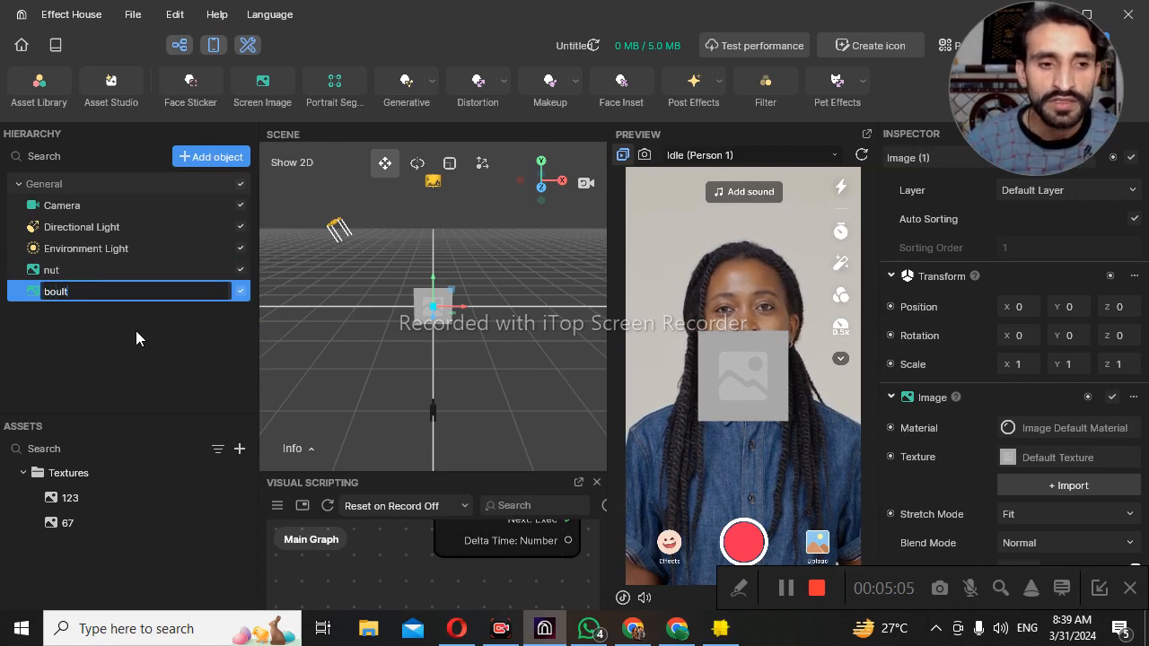
{"action": "key", "text": "Return"}
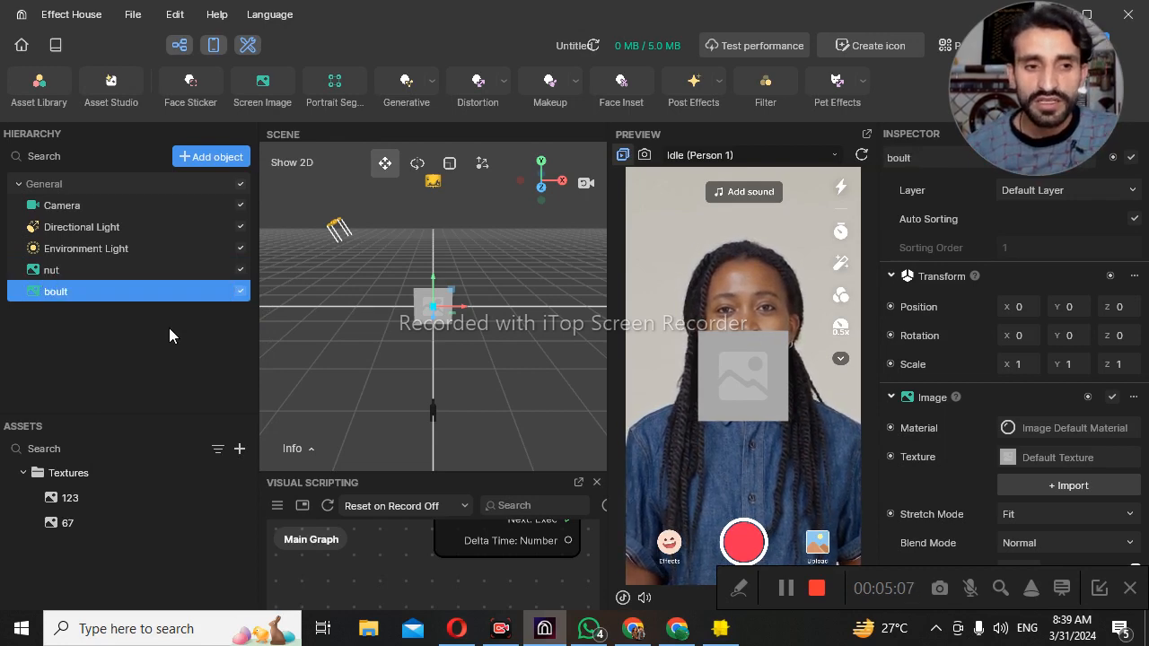
{"action": "left_click", "coordinate": [168, 336]}
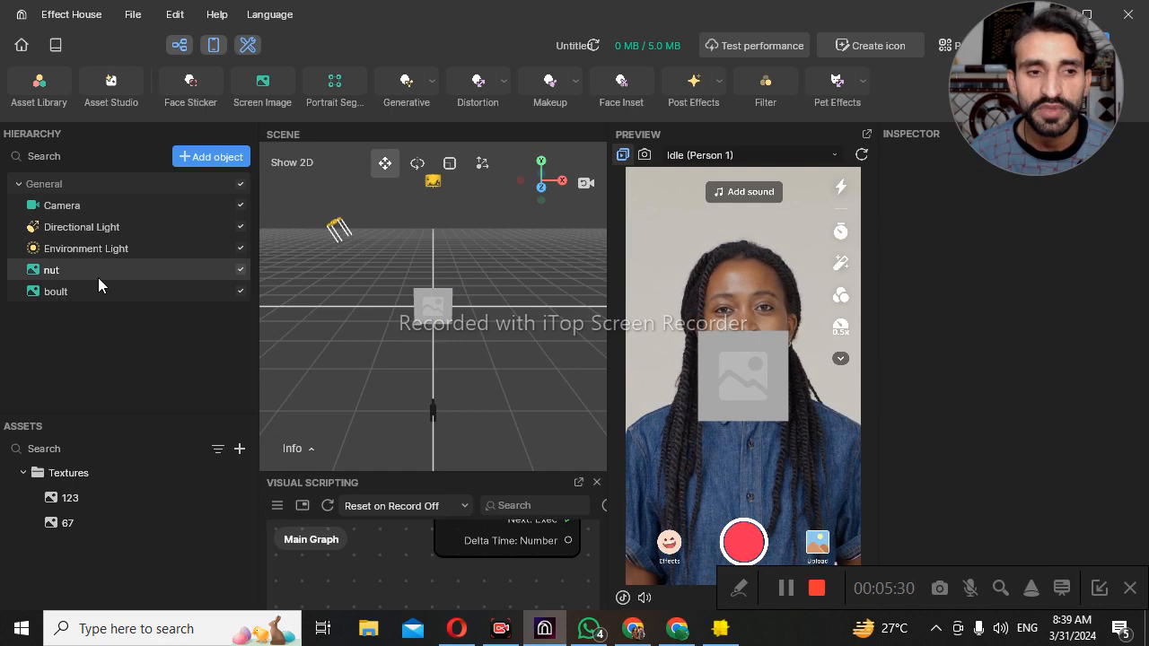
- Assign the imported texture 67 to the nut image object
{"action": "left_click", "coordinate": [99, 277]}
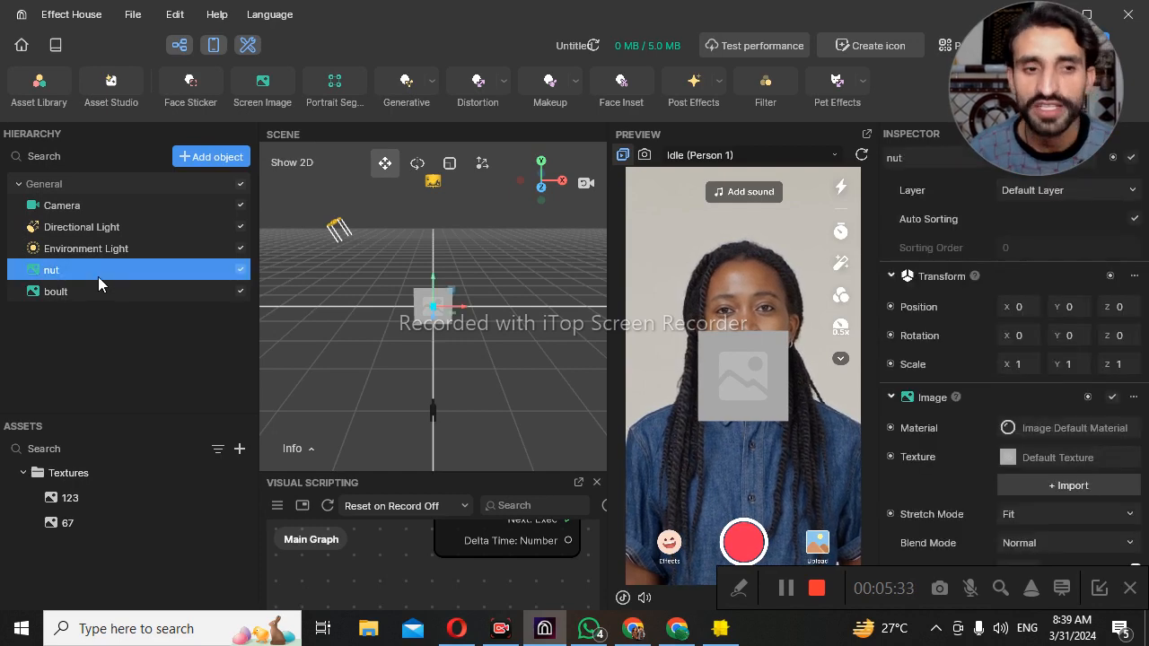
{"action": "left_click", "coordinate": [1078, 456]}
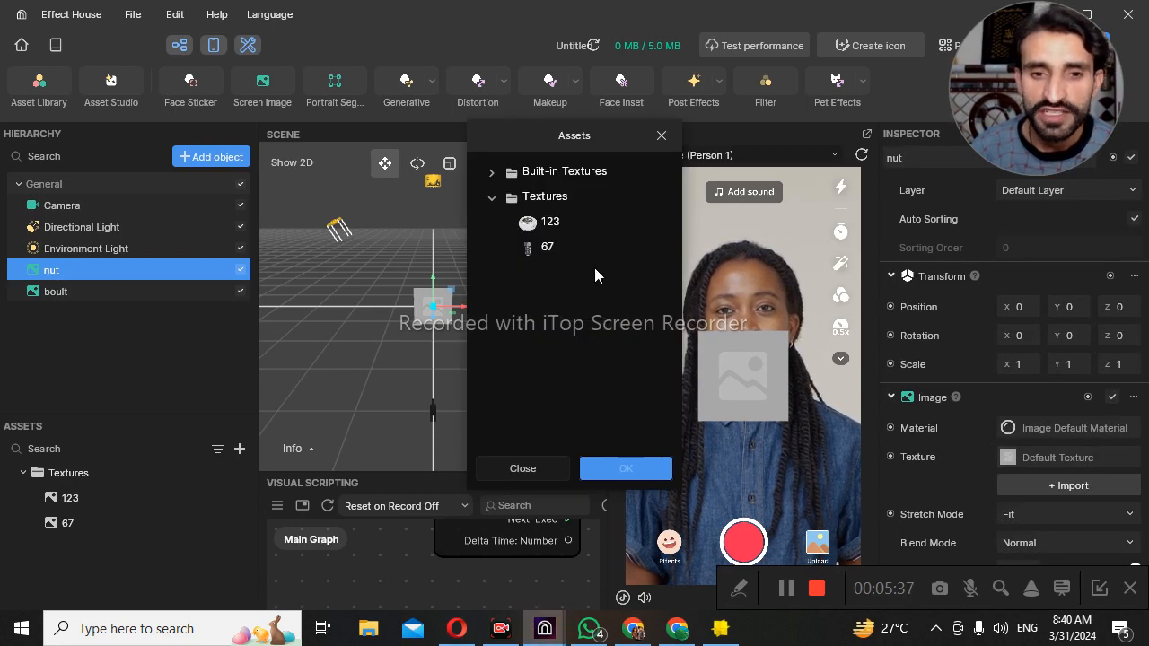
{"action": "left_click", "coordinate": [555, 251]}
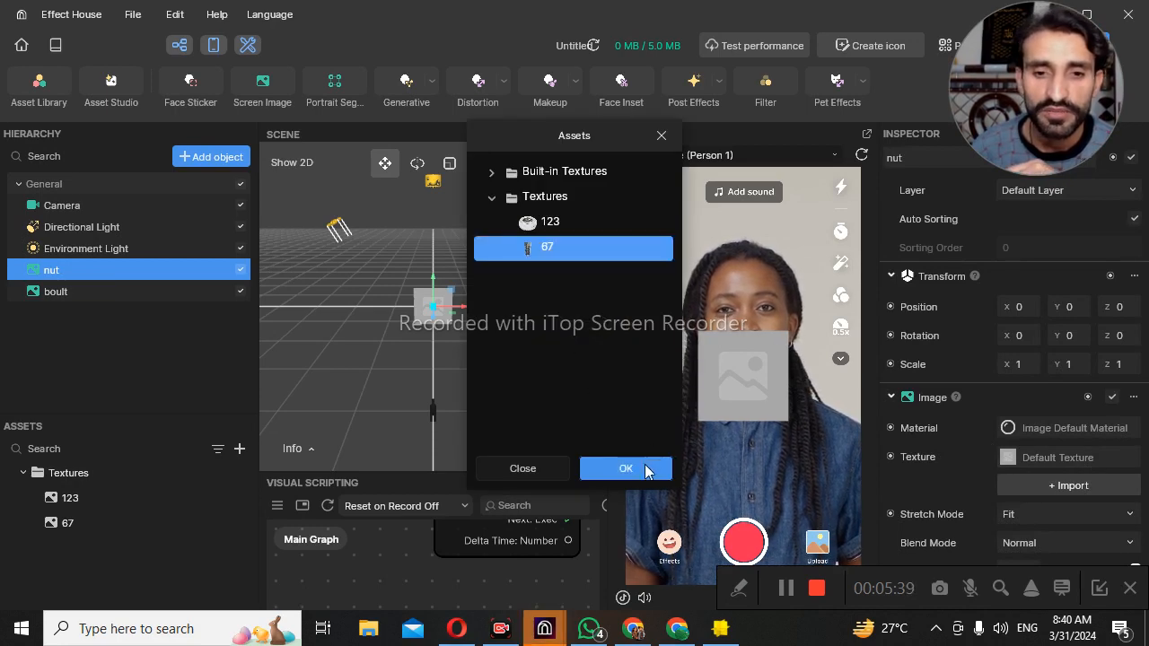
{"action": "left_click", "coordinate": [649, 465]}
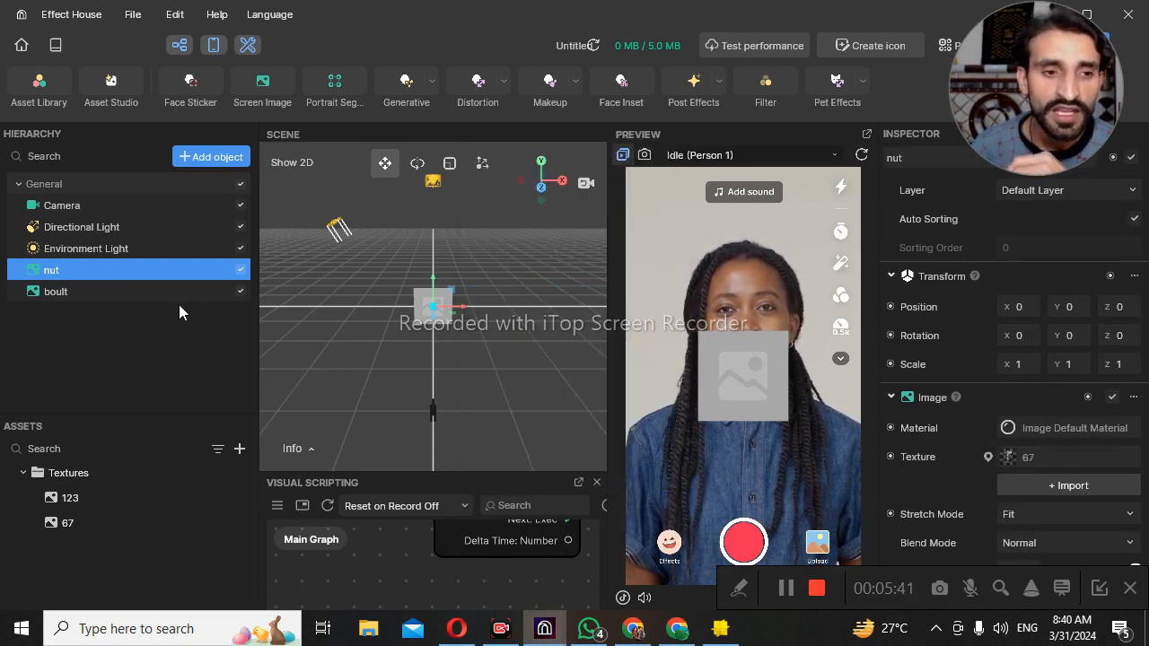
- Assign the imported texture 123 to the boult image object
{"action": "left_click", "coordinate": [130, 292]}
{"action": "left_click", "coordinate": [1057, 459]}
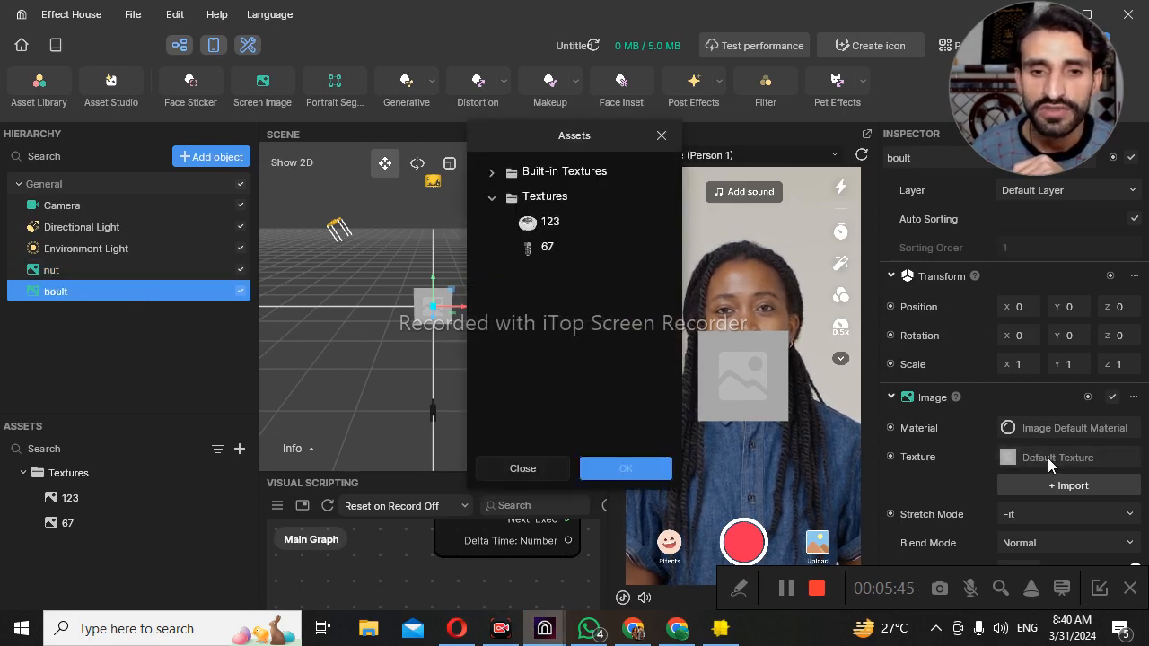
{"action": "left_click", "coordinate": [545, 225]}
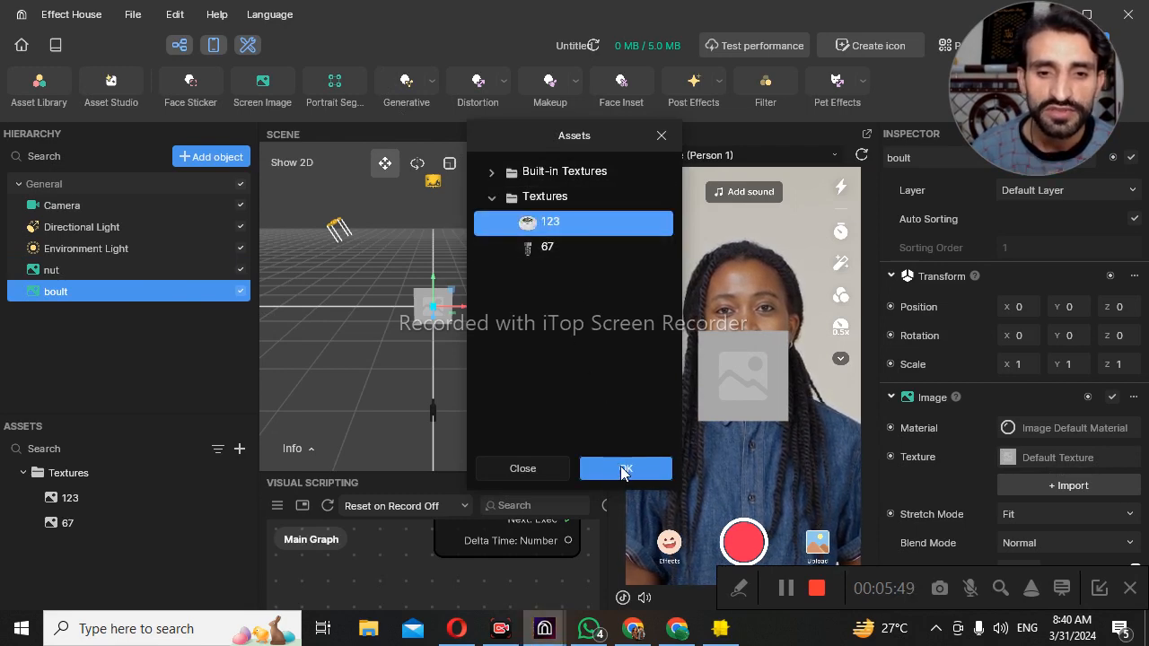
{"action": "left_click", "coordinate": [622, 468]}
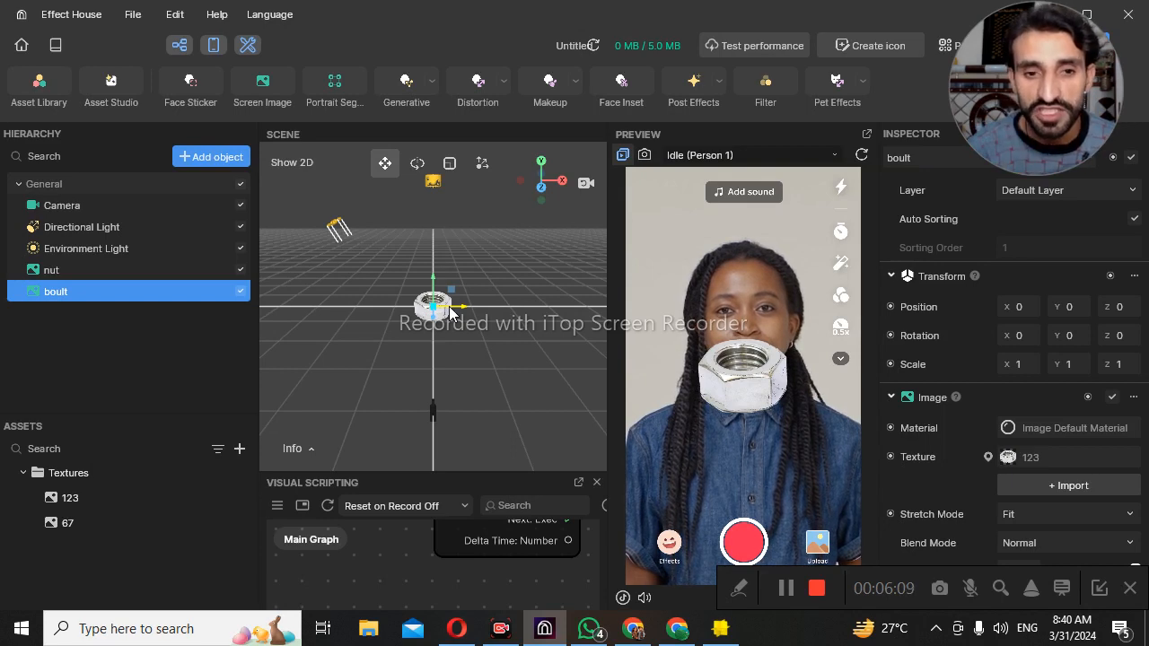
- Reduce the boult object's scale to 0.7 in Y and 0.8 in X
{"action": "left_click", "coordinate": [1086, 368]}
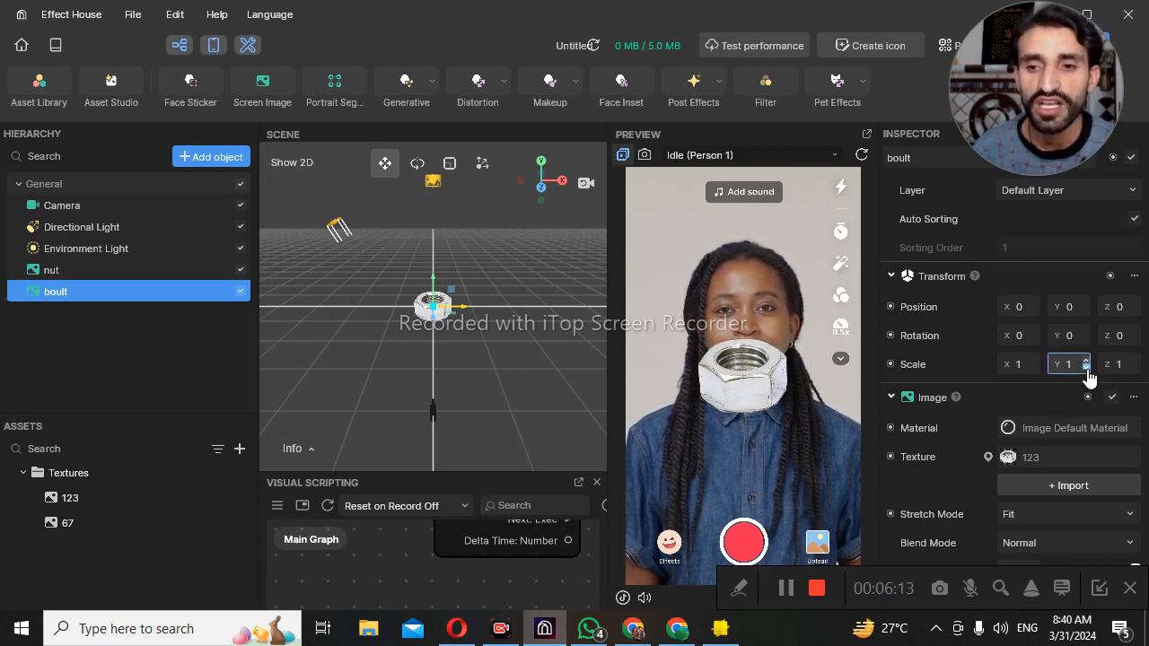
{"action": "left_click", "coordinate": [1086, 368]}
{"action": "left_click", "coordinate": [1087, 368]}
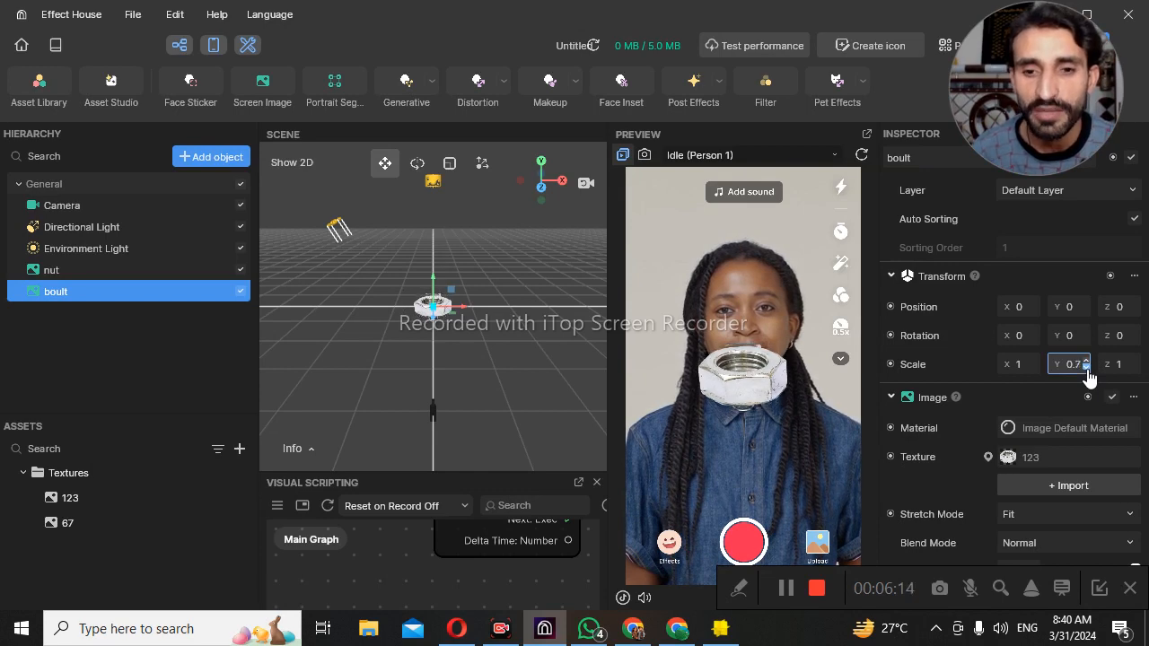
{"action": "left_click", "coordinate": [1036, 368]}
{"action": "left_click", "coordinate": [1036, 368]}
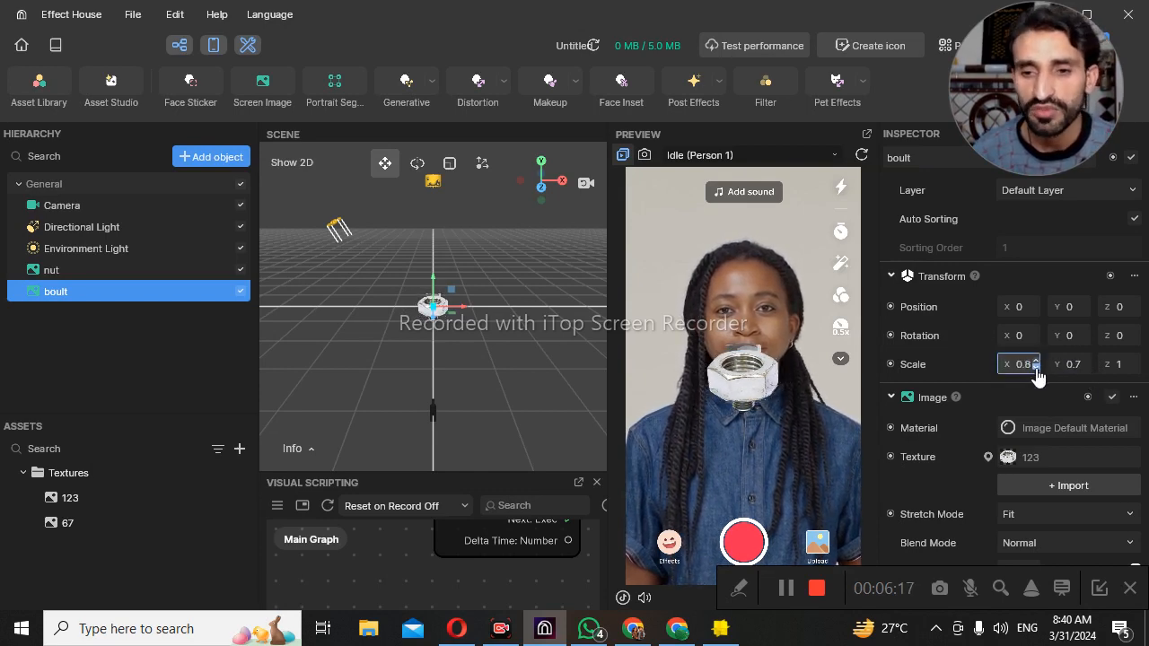
- Set the boult object's X scale to 0.7 and clear the selection
{"action": "left_click", "coordinate": [1036, 369]}
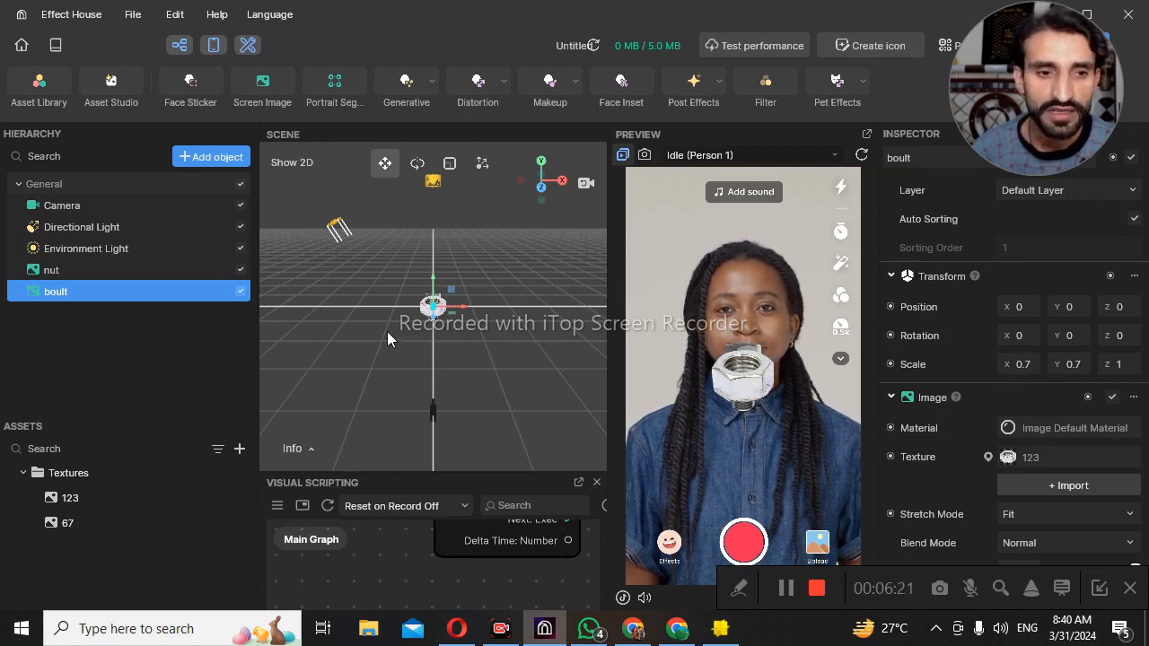
{"action": "left_click", "coordinate": [435, 410]}
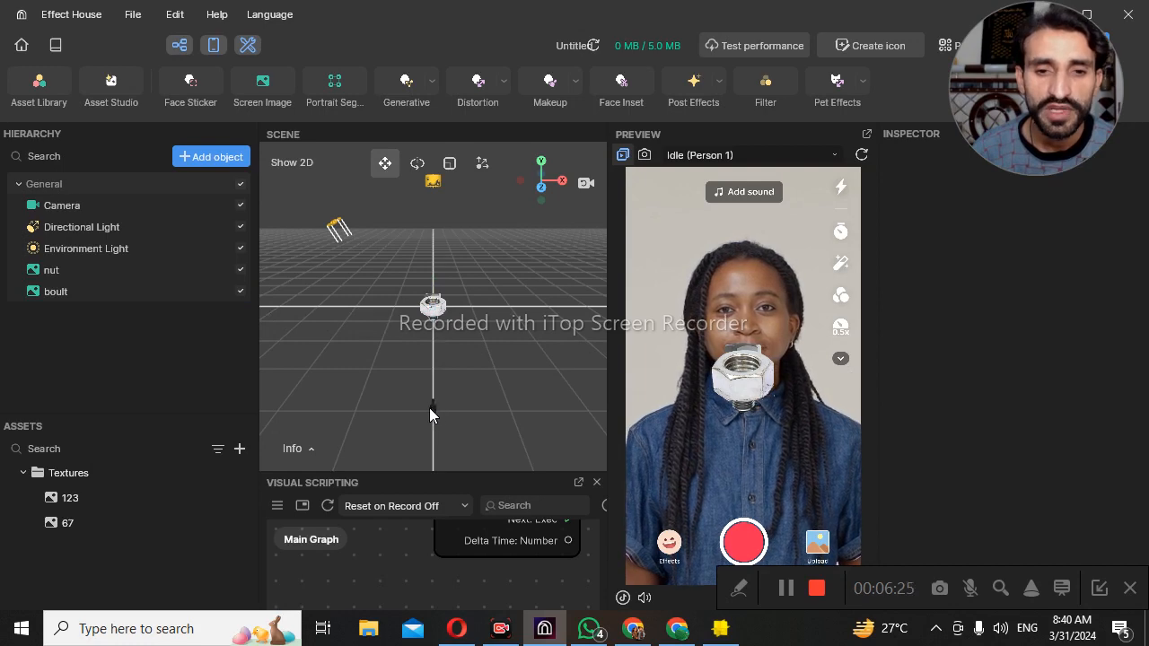
- Raise the camera along the Y axis to about 4.87 and deselect it
{"action": "left_click", "coordinate": [434, 393]}
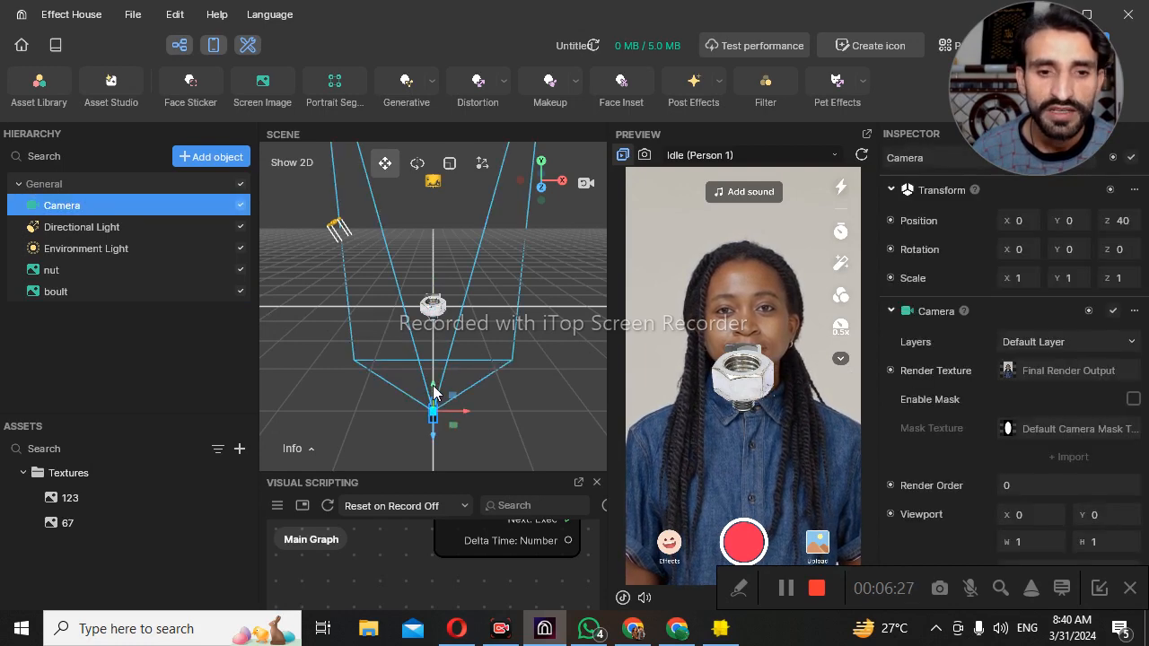
{"action": "left_click_drag", "start_coordinate": [433, 393], "coordinate": [434, 354]}
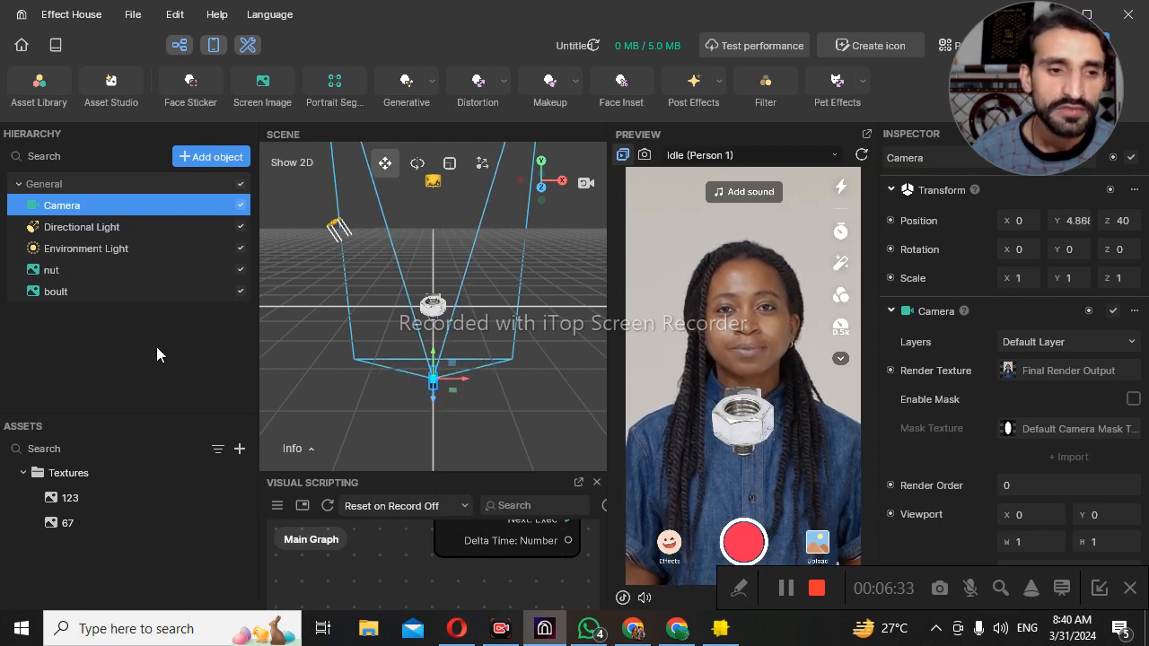
{"action": "left_click", "coordinate": [113, 306]}
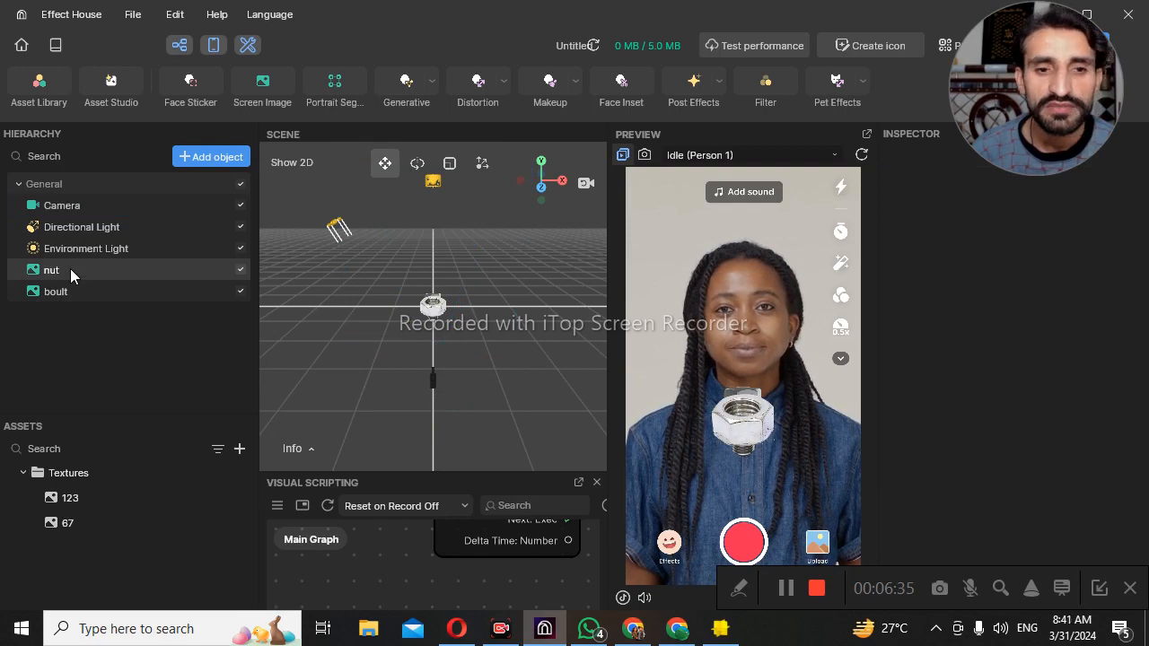
- Raise the nut object to about 10.54 in Y and enlarge its scale to 1.4 in X and Y
{"action": "left_click", "coordinate": [135, 269]}
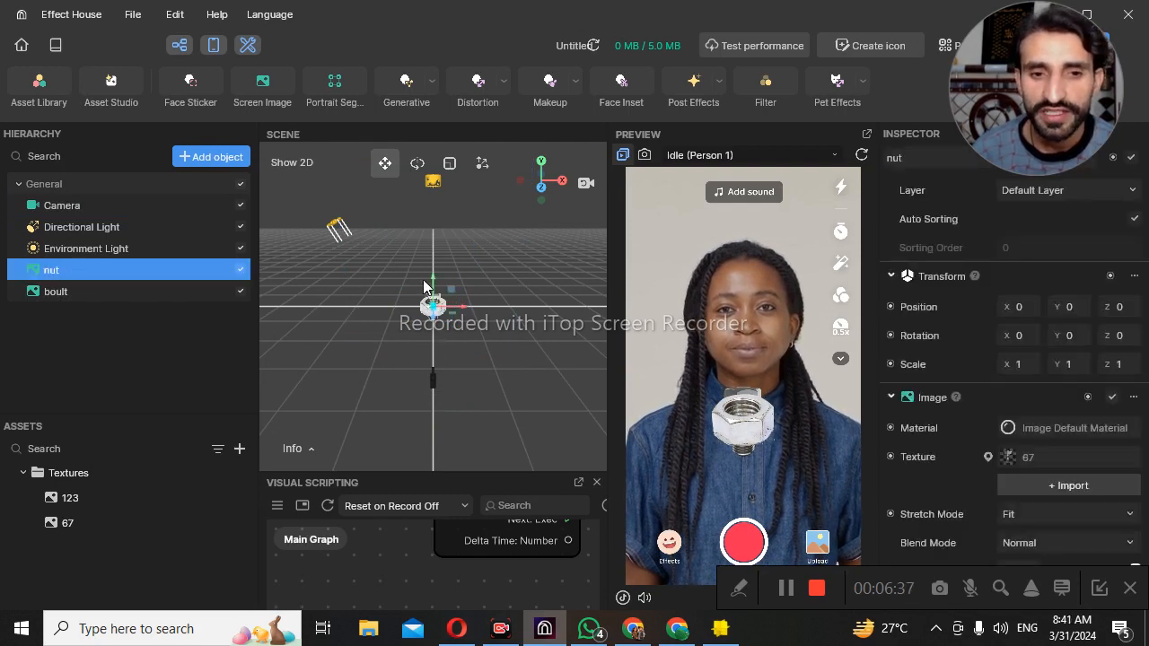
{"action": "left_click_drag", "start_coordinate": [434, 288], "coordinate": [433, 238]}
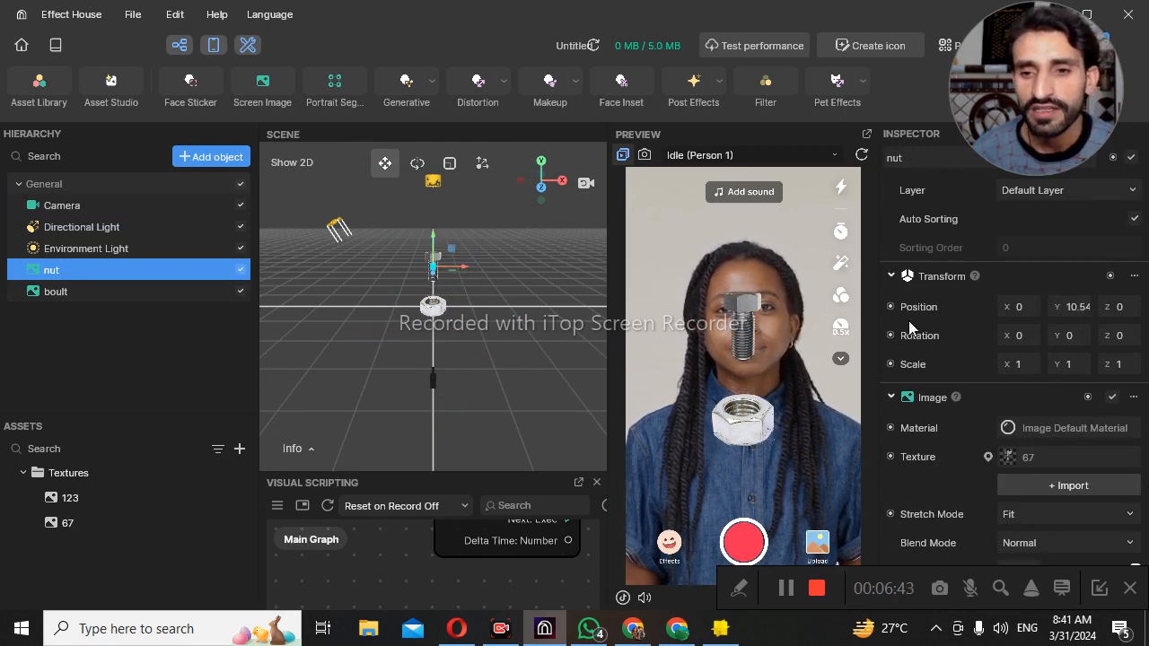
{"action": "left_click", "coordinate": [1085, 361]}
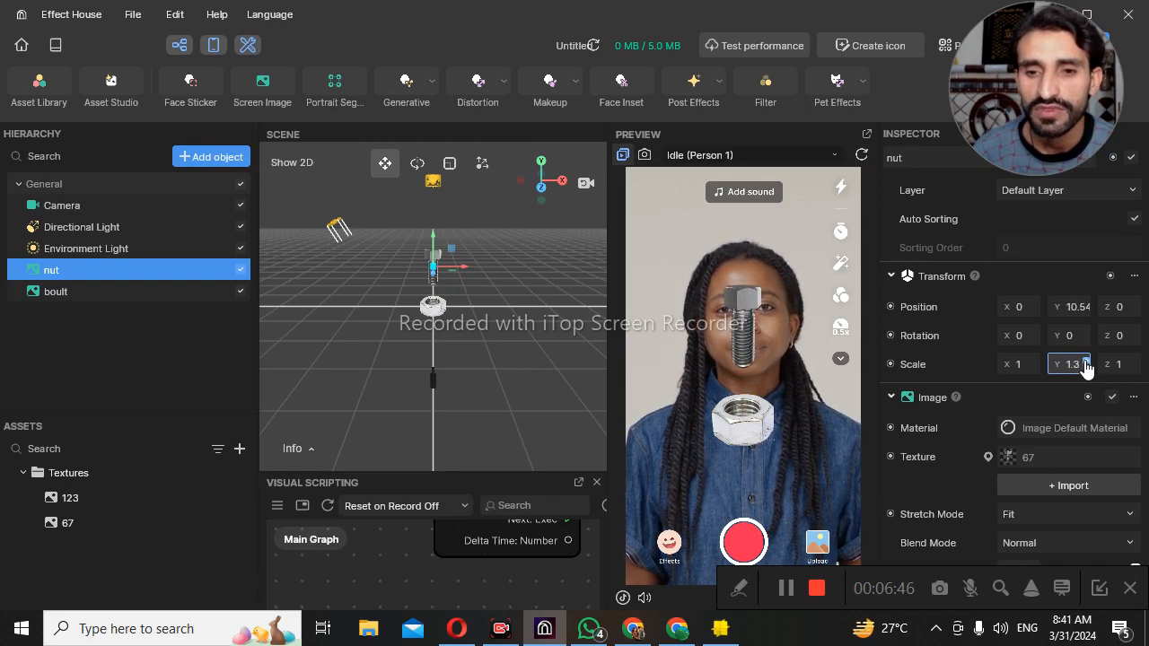
{"action": "left_click", "coordinate": [1085, 361]}
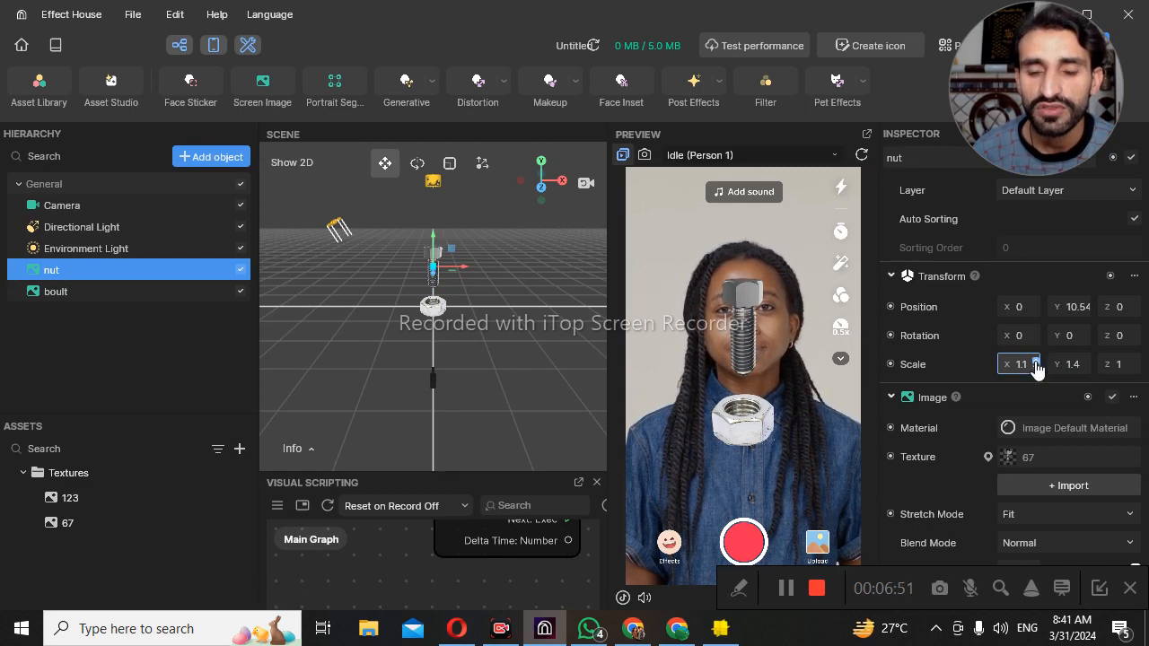
{"action": "left_click", "coordinate": [1036, 363]}
{"action": "left_click", "coordinate": [1036, 362]}
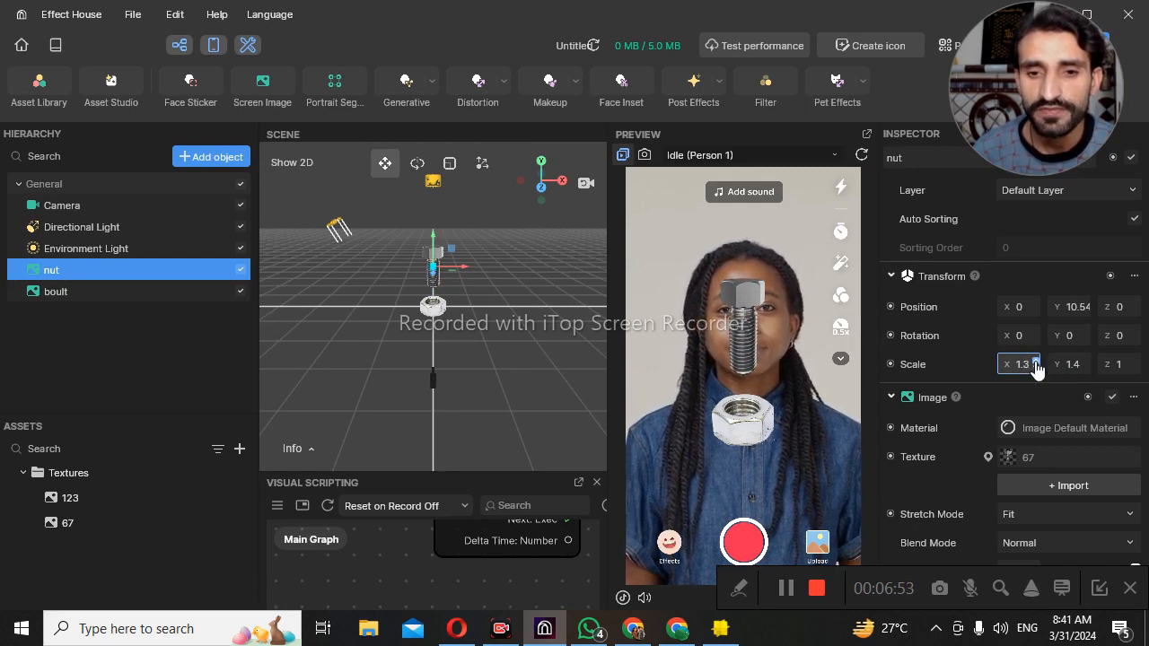
{"action": "left_click", "coordinate": [1036, 363]}
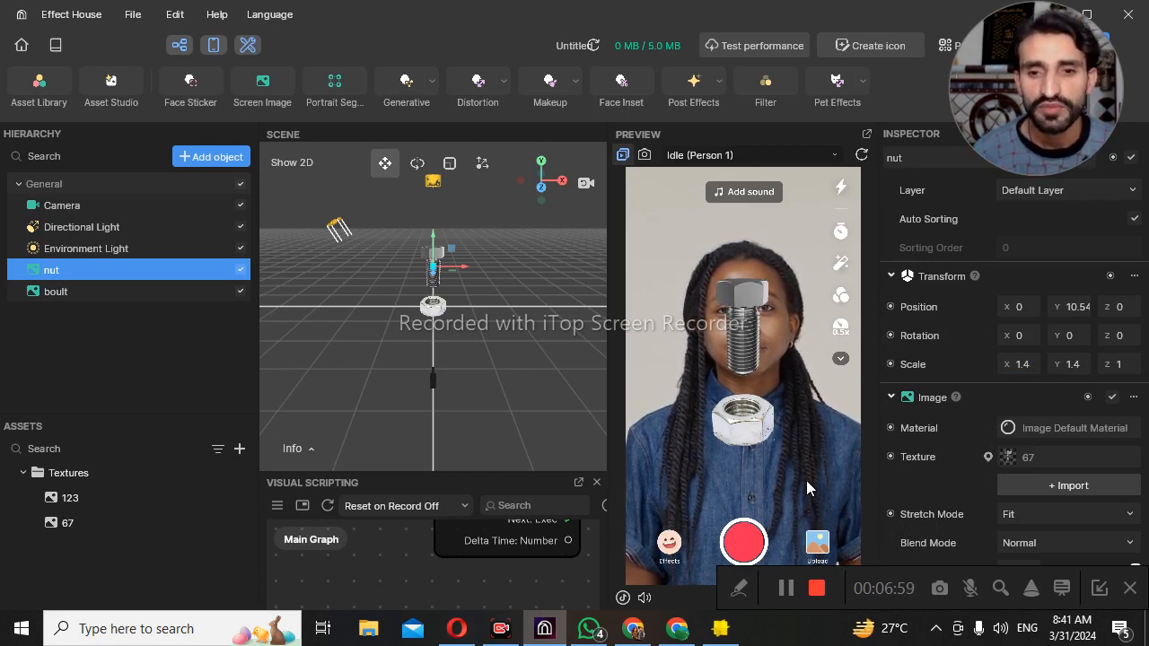
{"action": "left_click", "coordinate": [515, 397]}
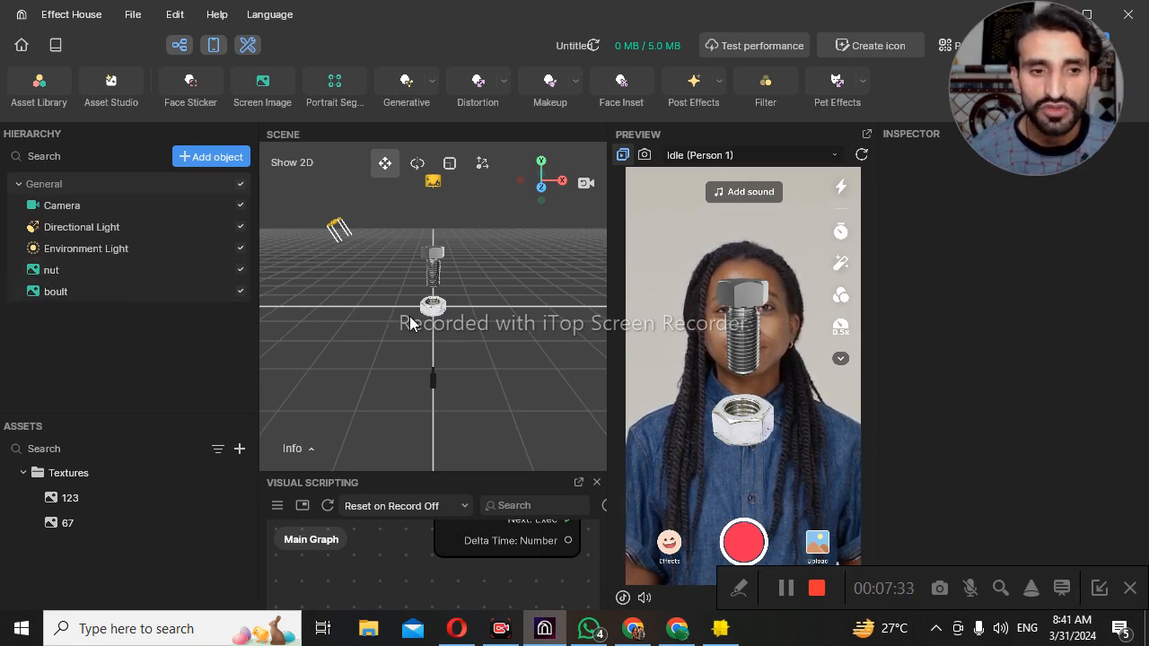
- Lower the boult object along the Y axis to about -4.24 and clear the selection
{"action": "left_click", "coordinate": [105, 297]}
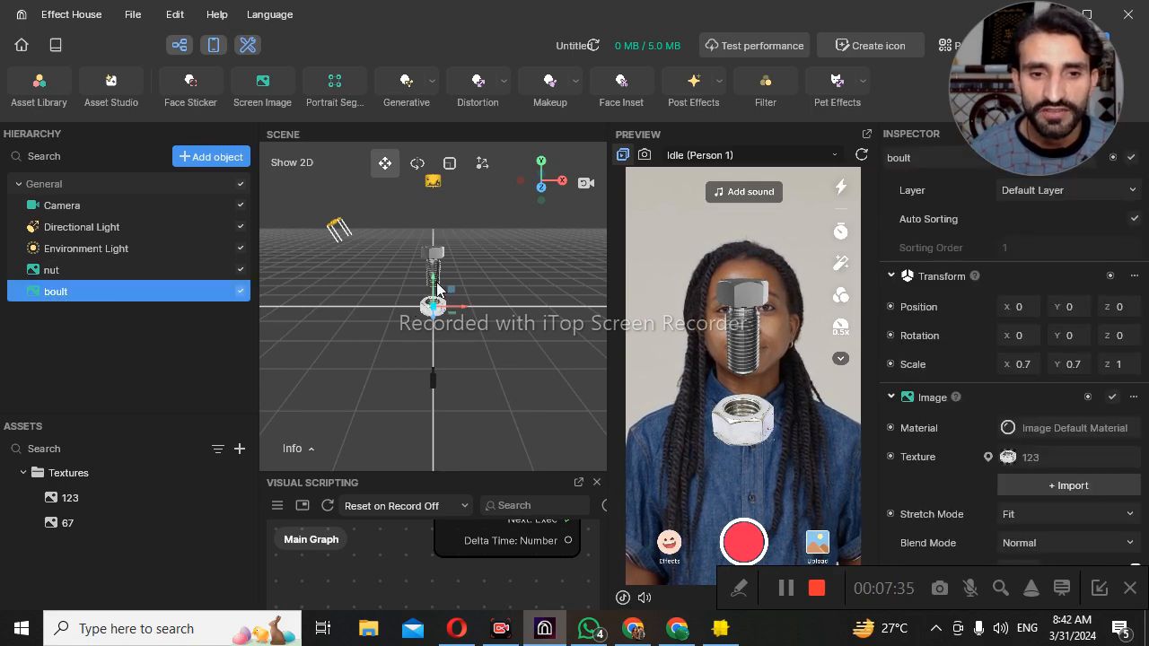
{"action": "mouse_move", "coordinate": [434, 286]}
{"action": "left_mouse_down"}
{"action": "mouse_move", "coordinate": [437, 303]}
{"action": "mouse_move", "coordinate": [435, 294]}
{"action": "left_mouse_up"}
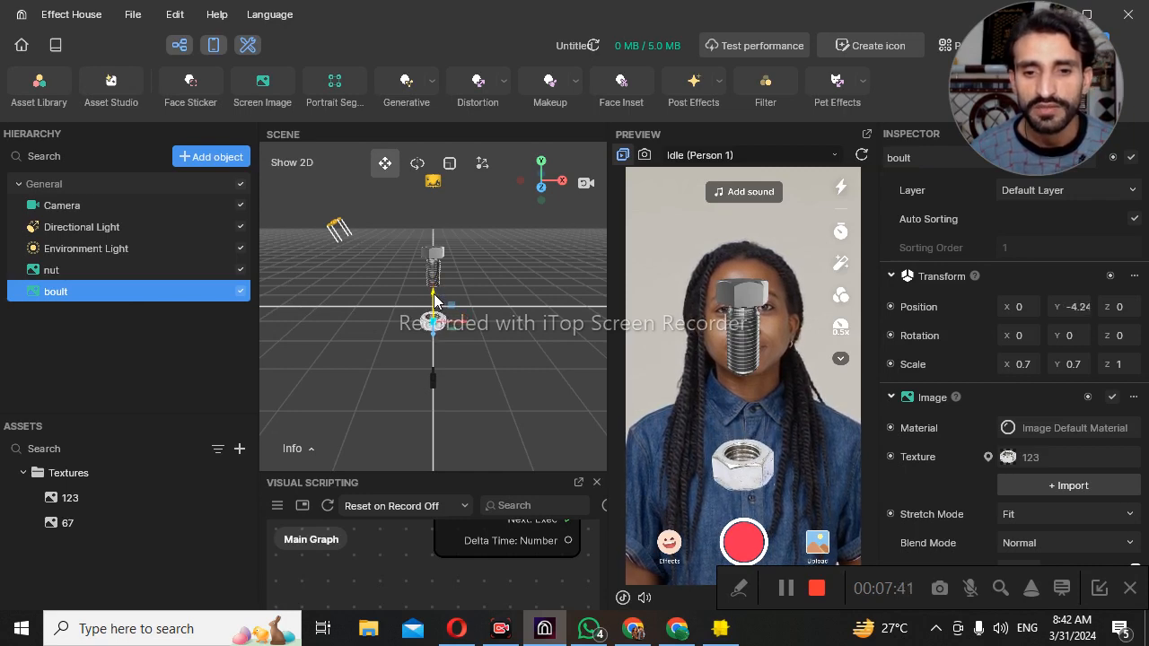
{"action": "left_click", "coordinate": [512, 402]}
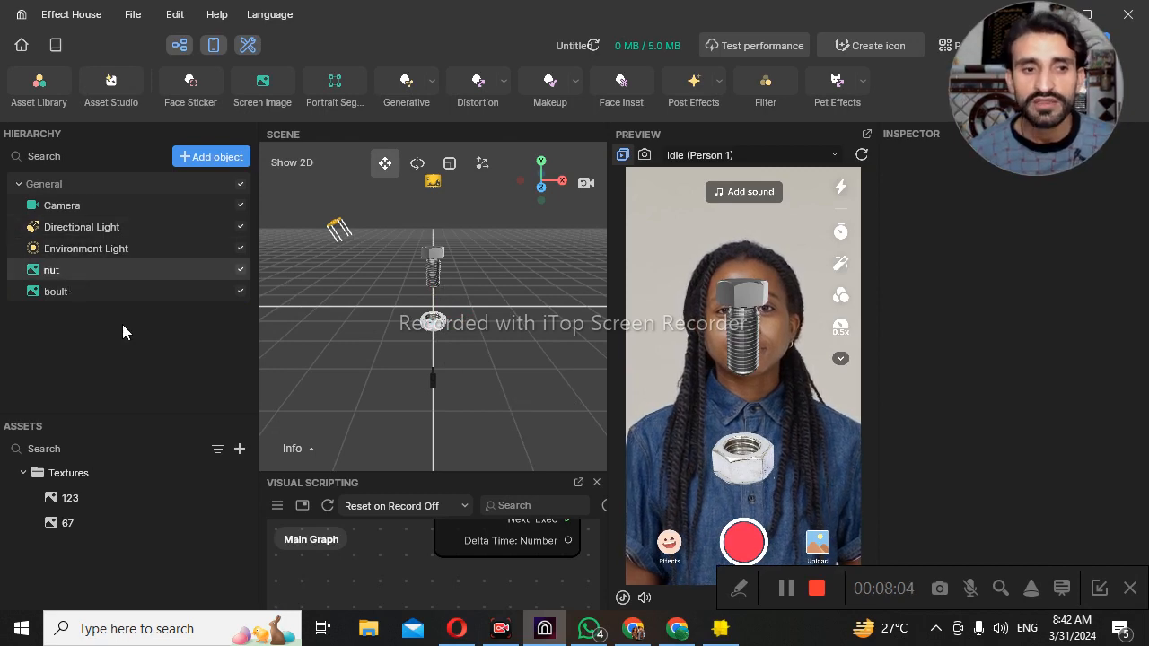
- Add a Rigid Body physics component to the nut object
{"action": "left_click", "coordinate": [138, 265]}
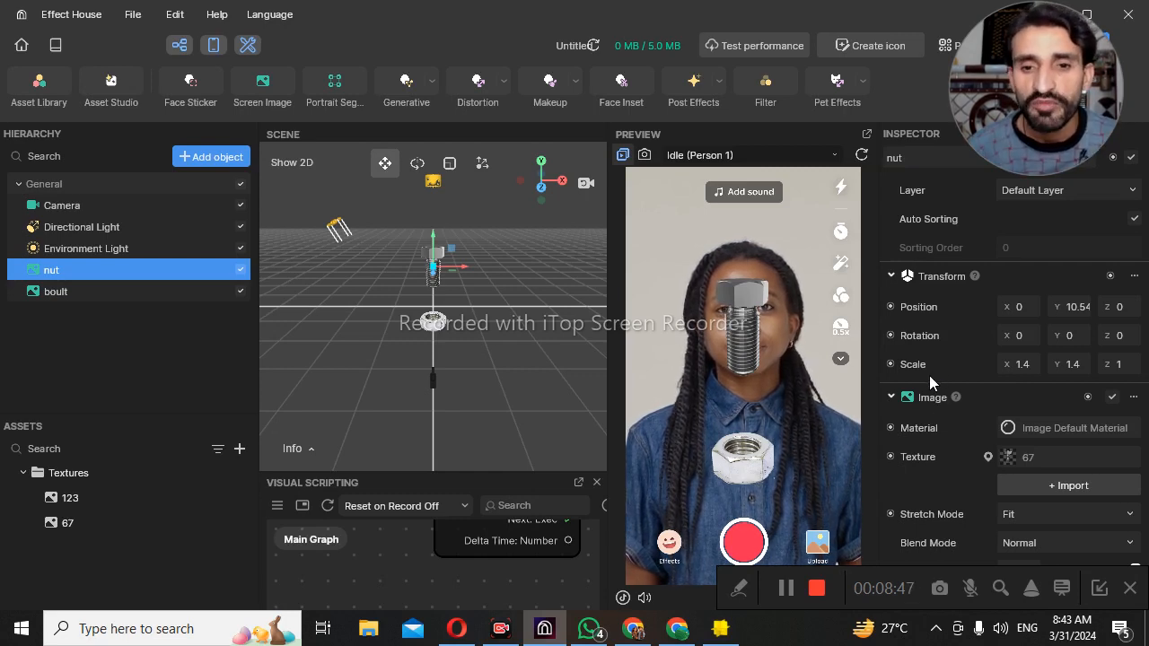
{"action": "scroll", "coordinate": [952, 395], "scroll_direction": "down", "scroll_amount": 2}
{"action": "scroll", "coordinate": [966, 405], "scroll_direction": "down", "scroll_amount": 2}
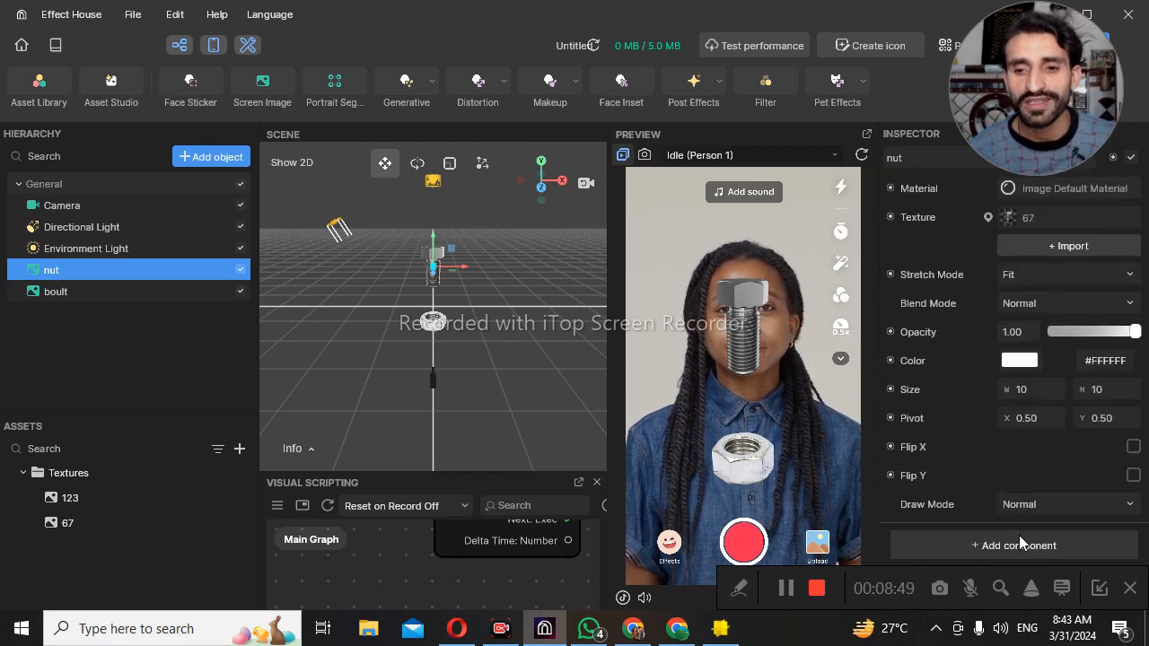
{"action": "left_click", "coordinate": [1017, 548]}
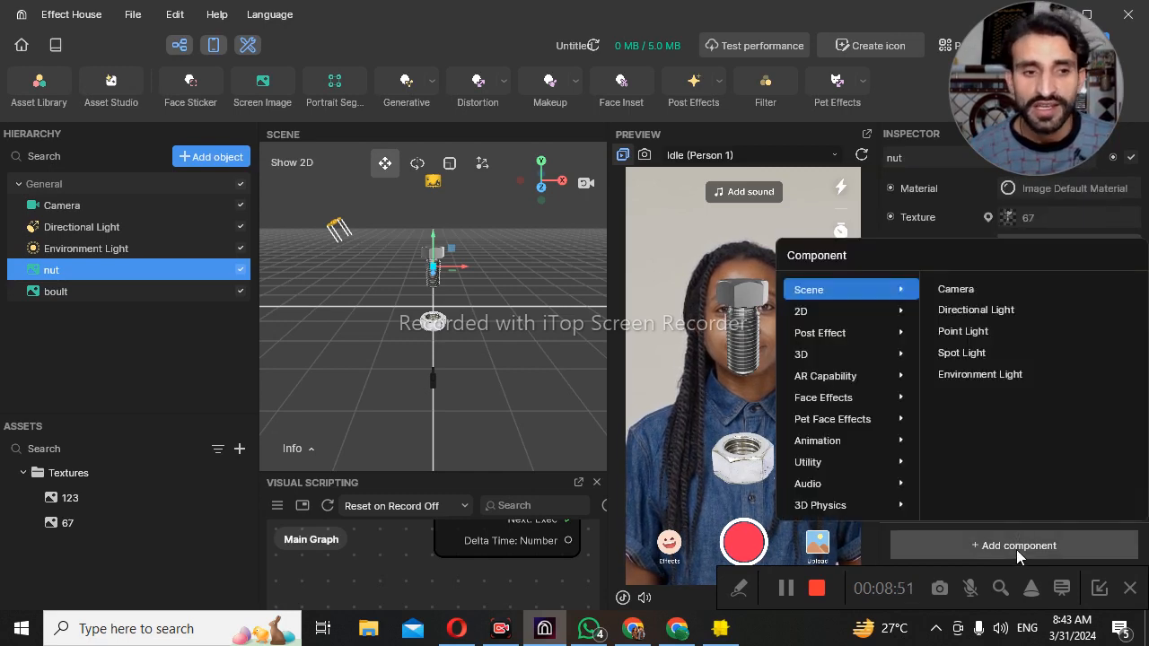
{"action": "mouse_move", "coordinate": [879, 509]}
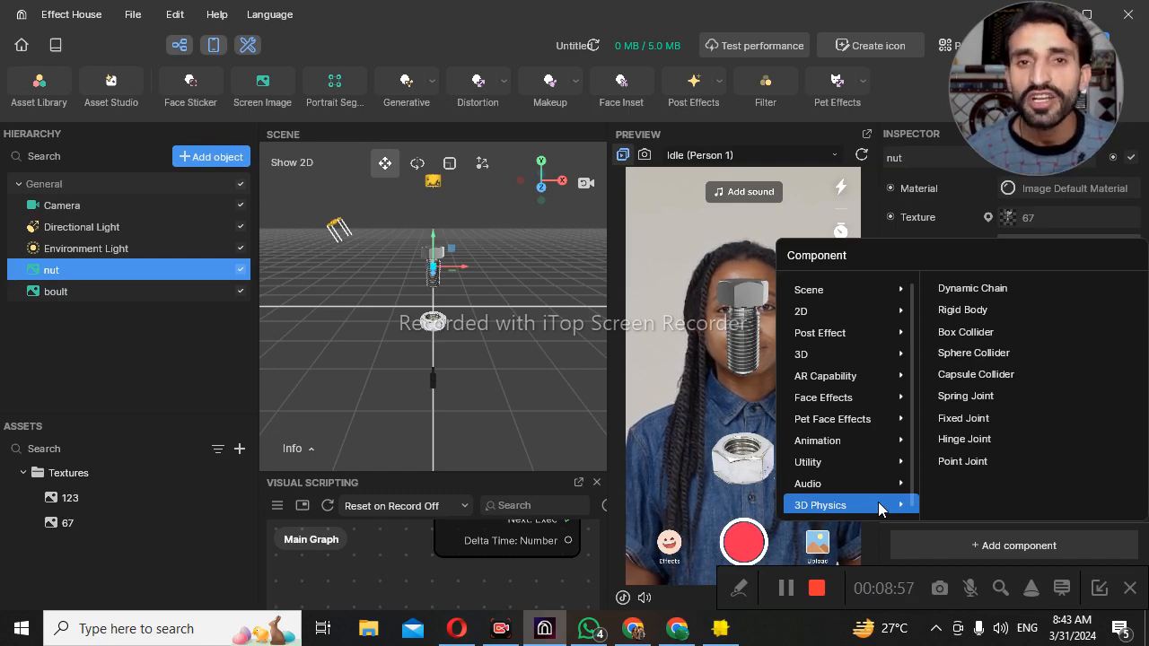
{"action": "left_click", "coordinate": [975, 312]}
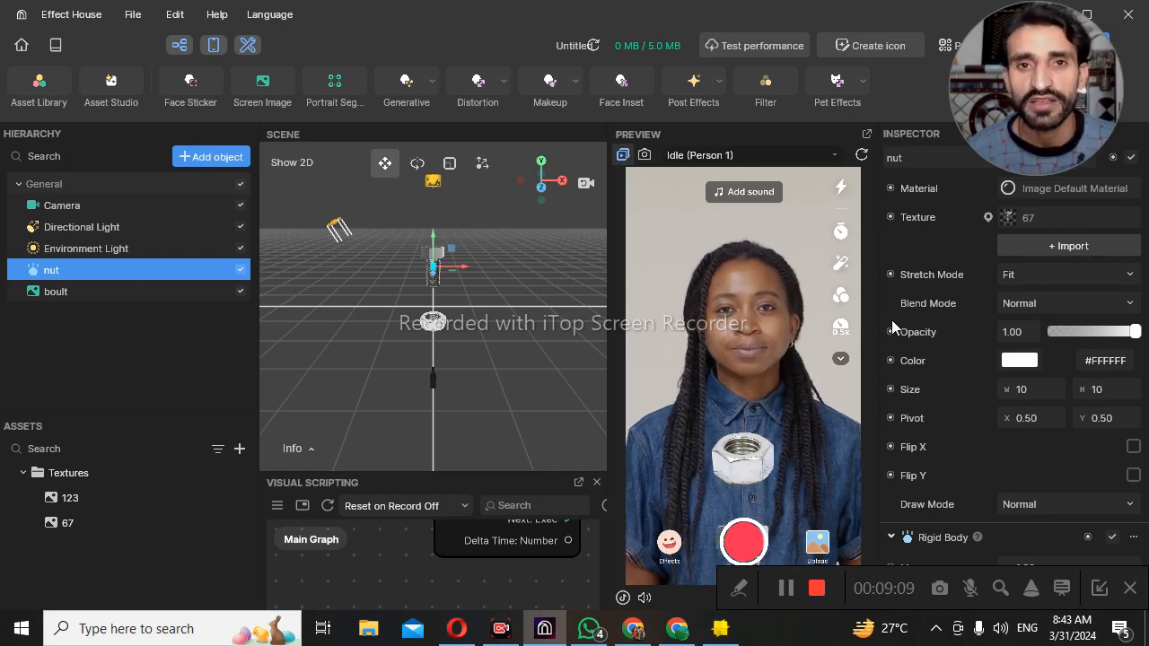
- Add a Rigid Body physics component to the boult object and inspect its settings
{"action": "left_click", "coordinate": [117, 293]}
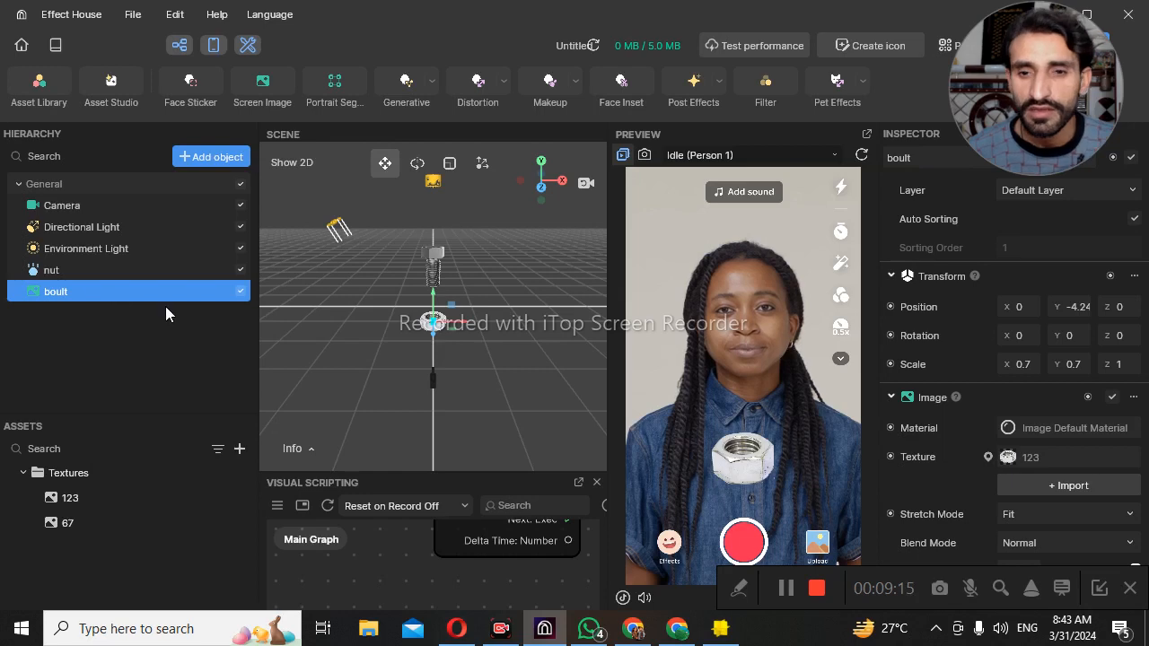
{"action": "scroll", "coordinate": [933, 415], "scroll_direction": "down", "scroll_amount": 2}
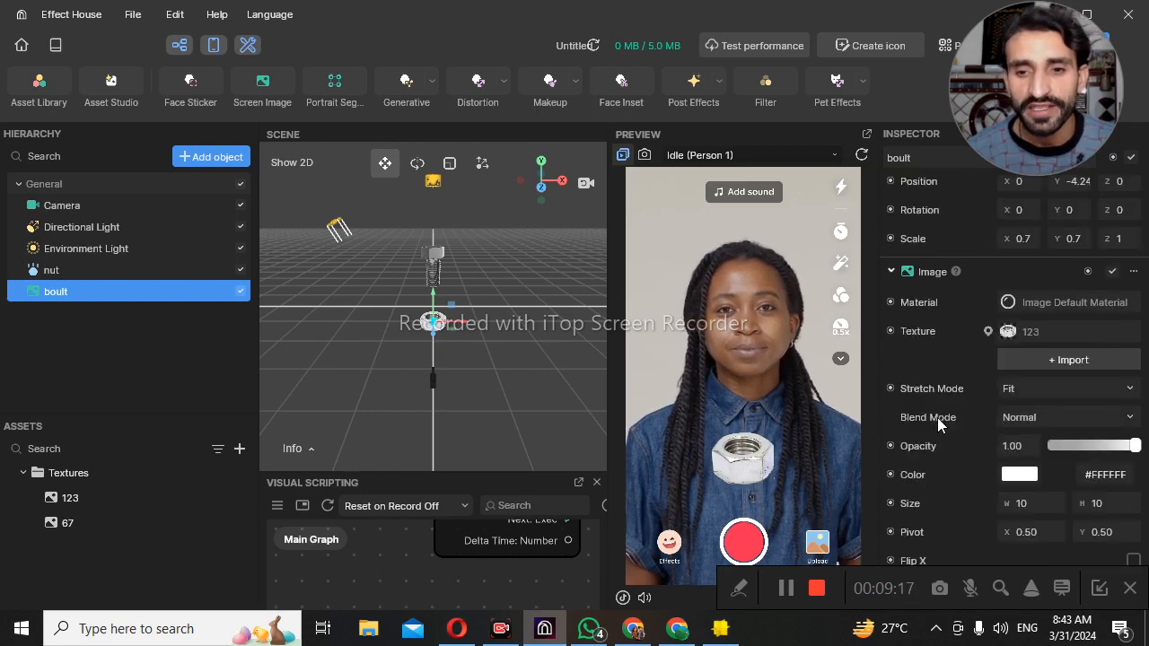
{"action": "scroll", "coordinate": [942, 429], "scroll_direction": "down", "scroll_amount": 2}
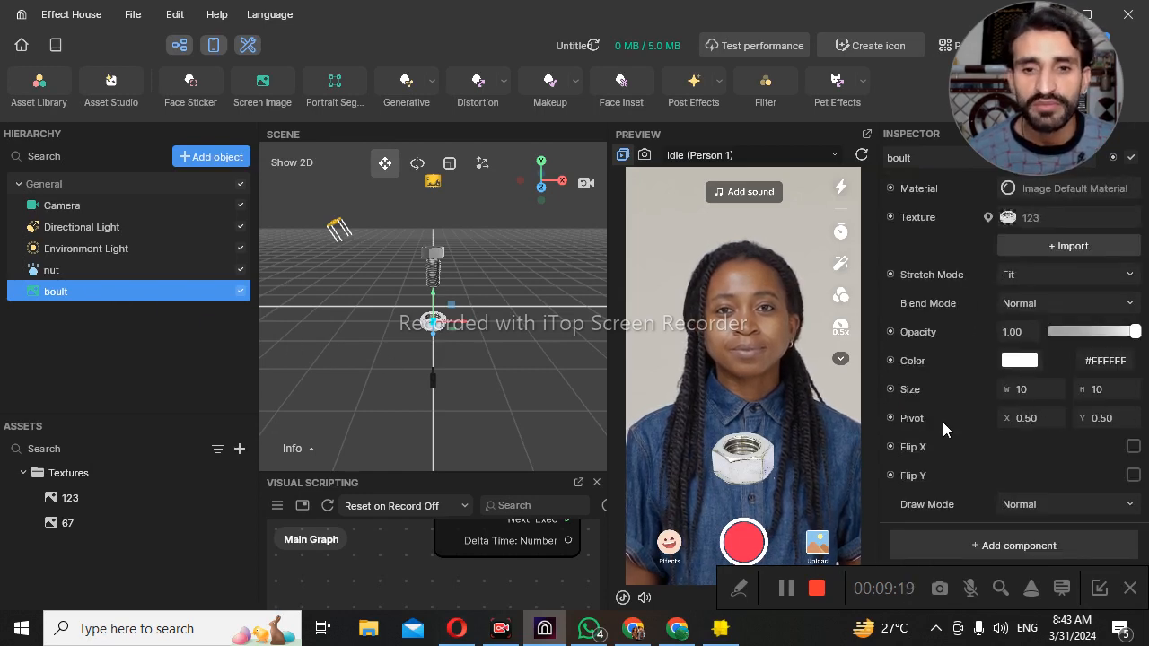
{"action": "left_click", "coordinate": [1028, 540]}
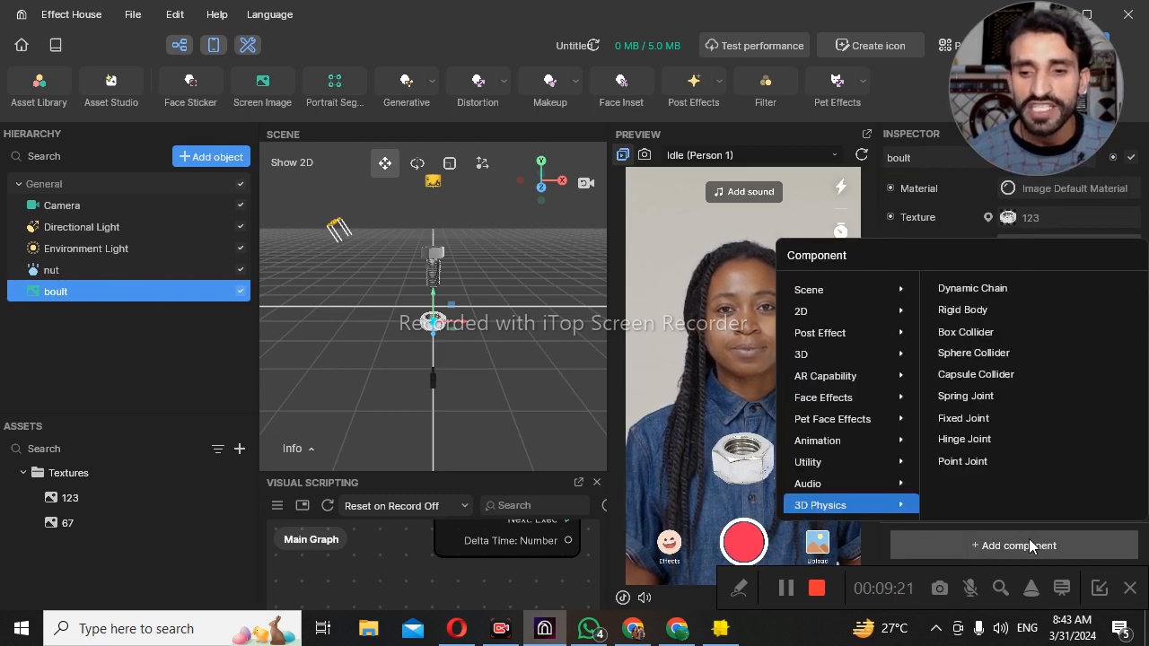
{"action": "left_click", "coordinate": [970, 309]}
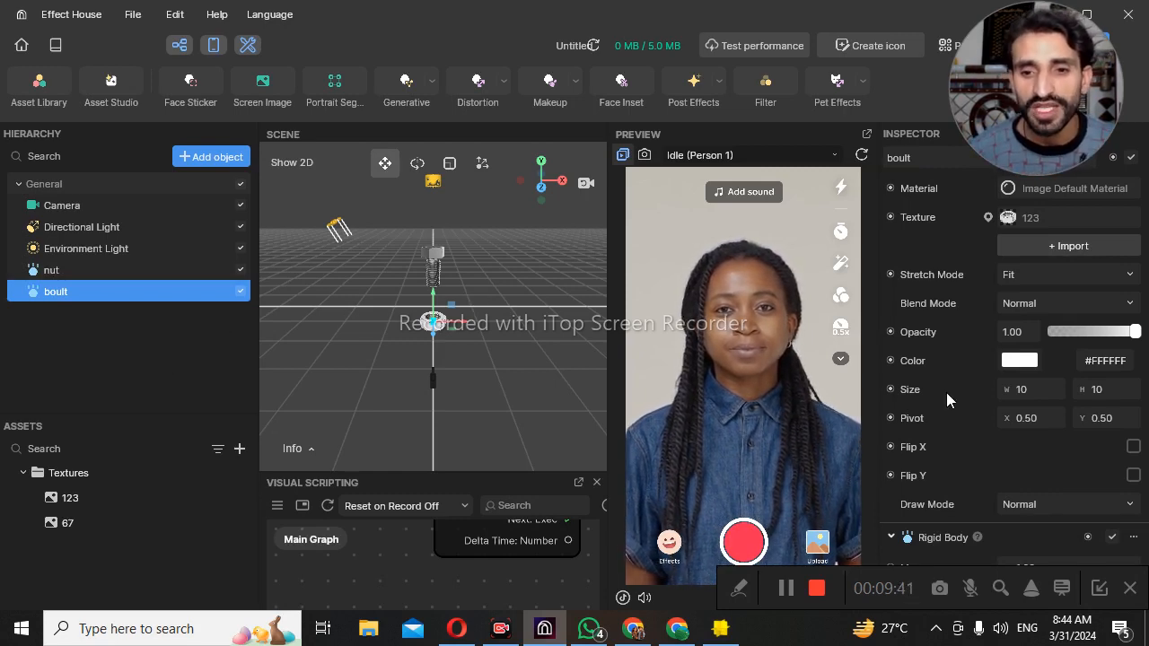
{"action": "scroll", "coordinate": [950, 422], "scroll_direction": "down", "scroll_amount": 3}
{"action": "scroll", "coordinate": [958, 458], "scroll_direction": "down", "scroll_amount": 3}
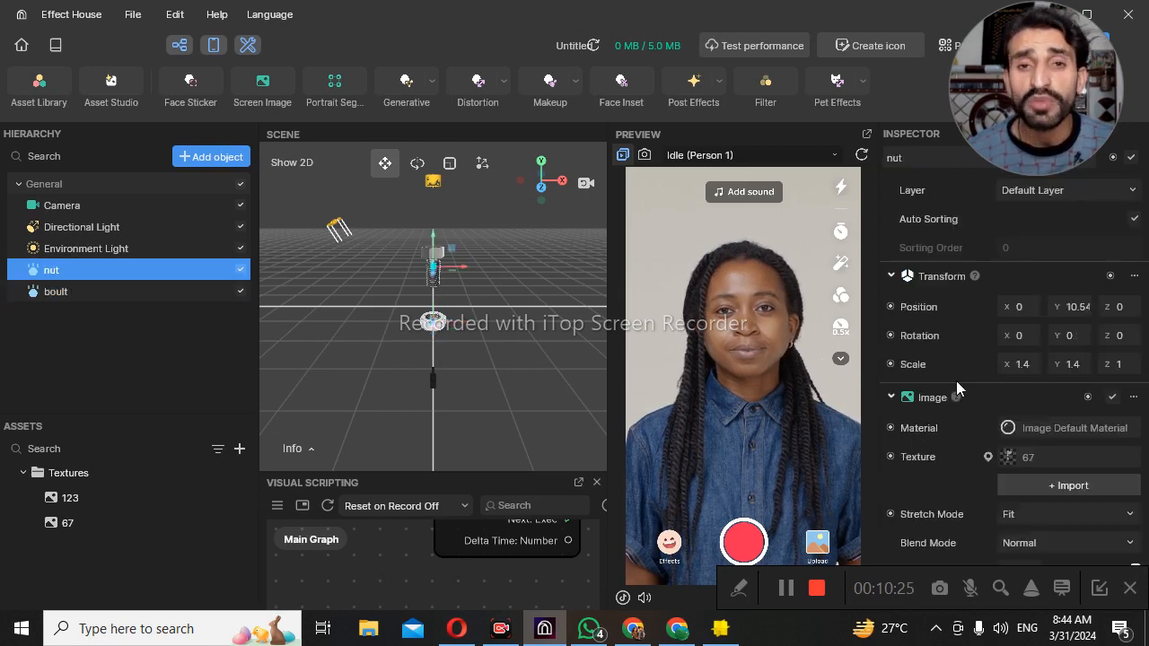
- Add a Box Collider physics component to the nut object
{"action": "scroll", "coordinate": [956, 382], "scroll_direction": "down", "scroll_amount": 3}
{"action": "scroll", "coordinate": [959, 411], "scroll_direction": "down", "scroll_amount": 2}
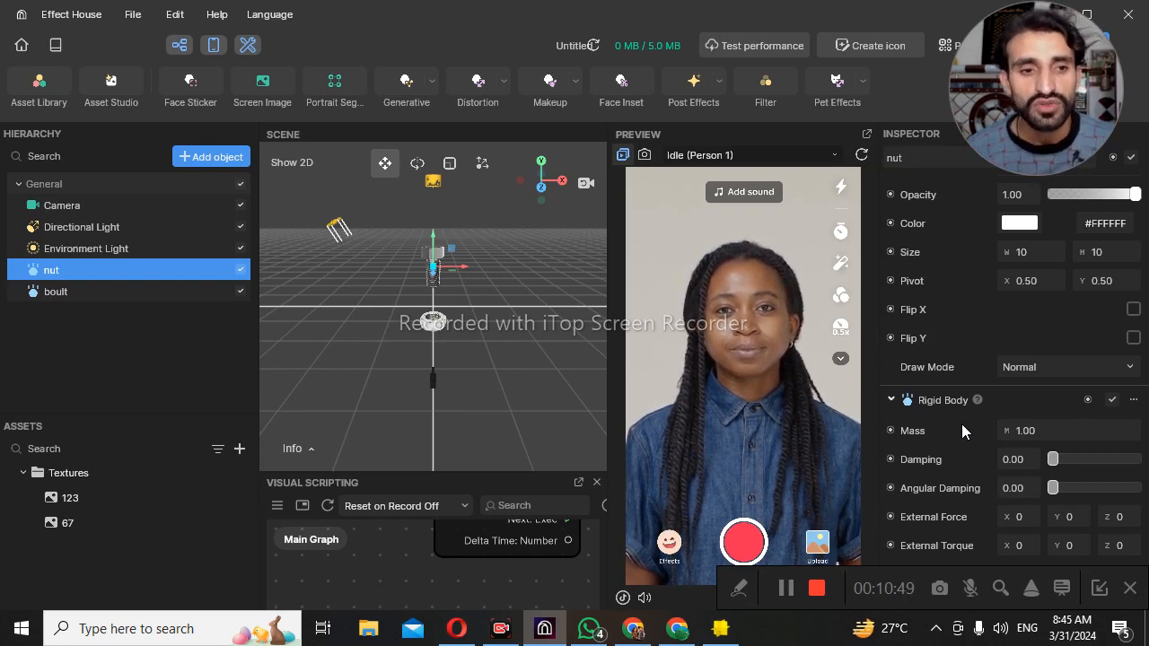
{"action": "scroll", "coordinate": [961, 423], "scroll_direction": "down", "scroll_amount": 3}
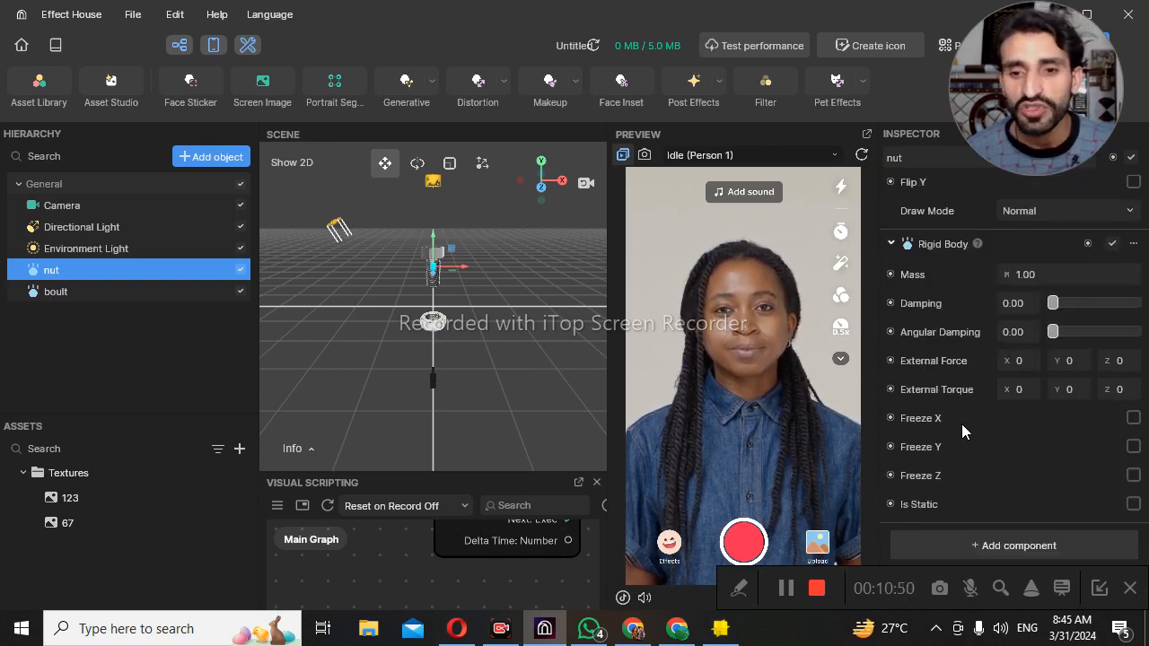
{"action": "left_click", "coordinate": [1012, 546]}
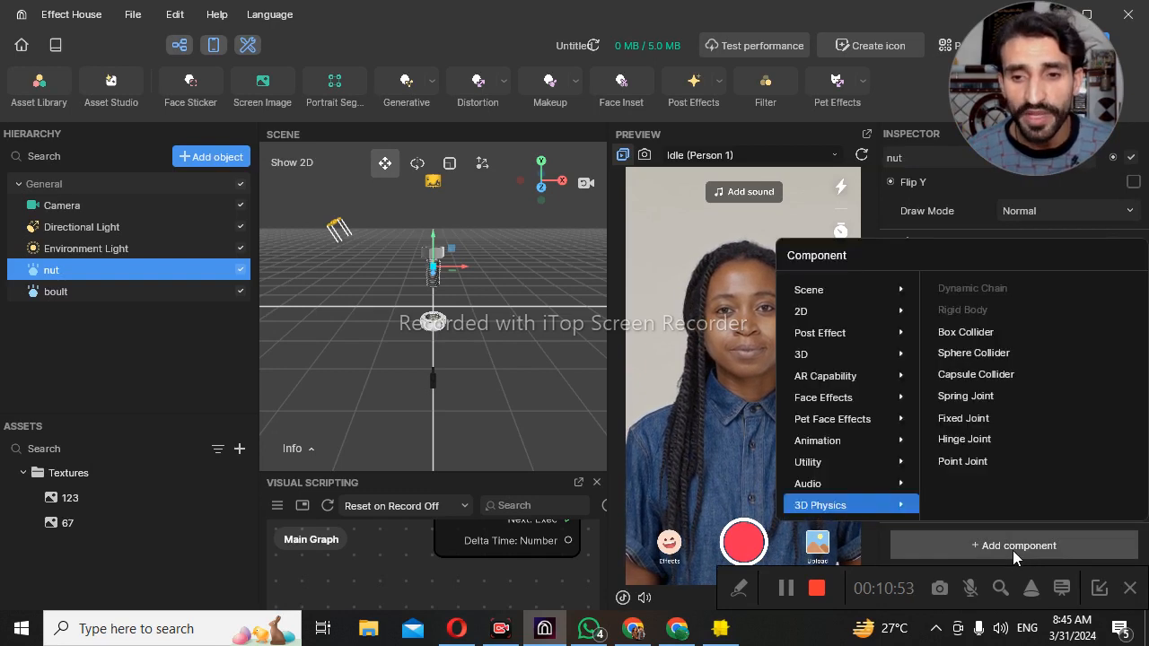
{"action": "left_click", "coordinate": [966, 332]}
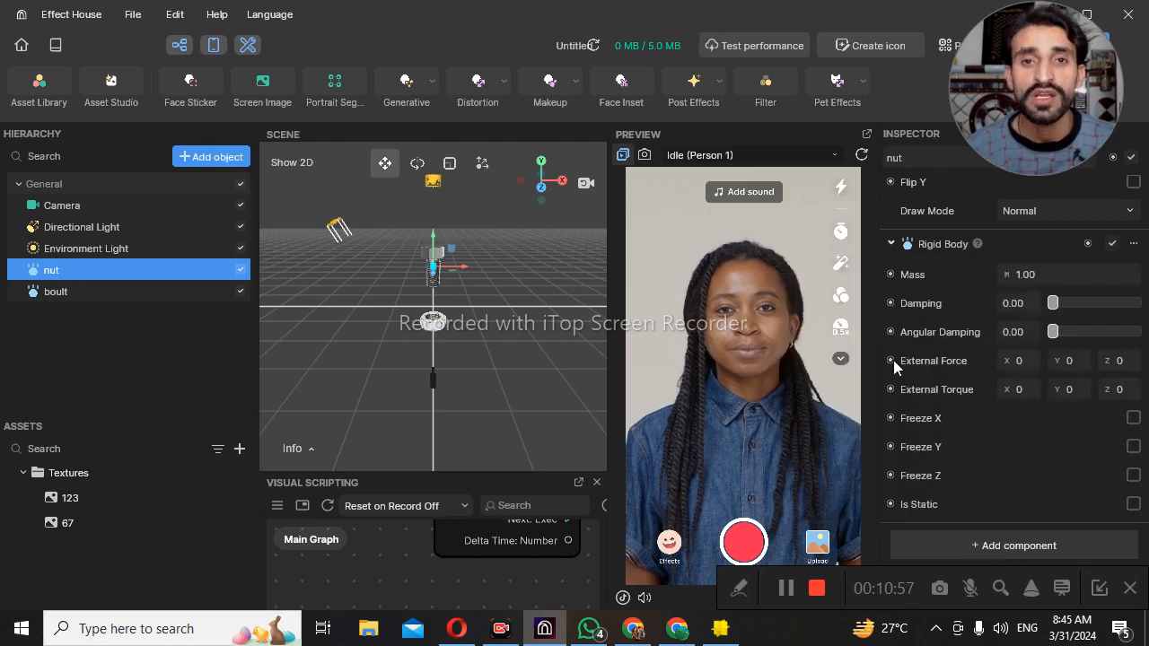
- Add a Box Collider physics component to the boult object and restart the preview to test the physics
{"action": "left_click", "coordinate": [117, 286]}
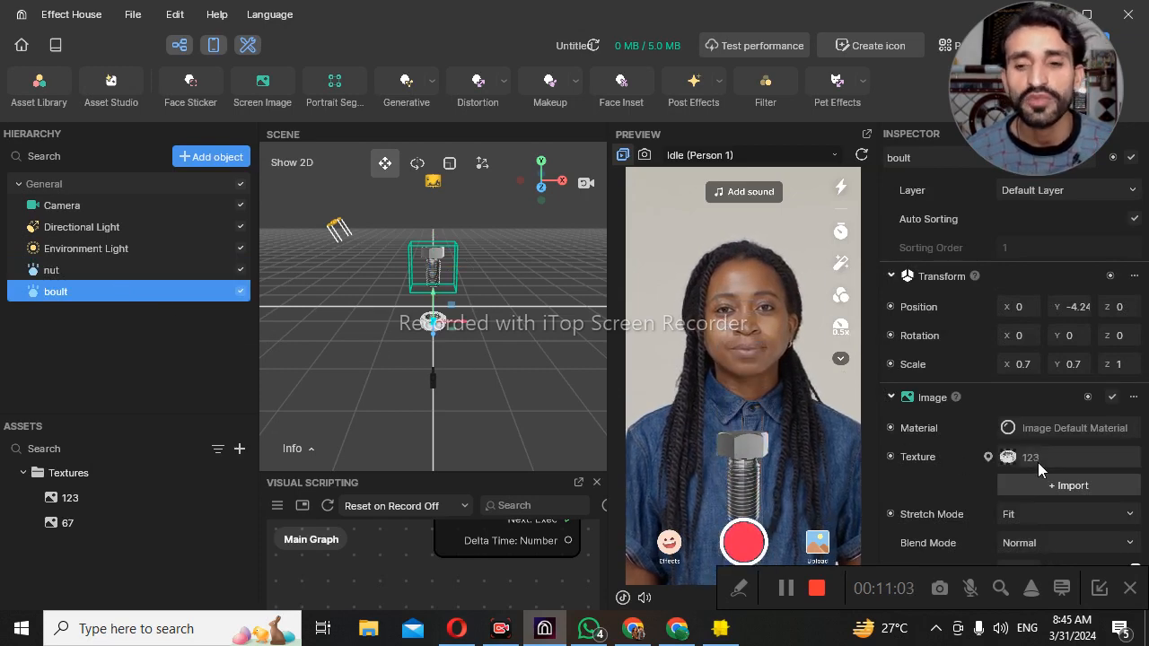
{"action": "scroll", "coordinate": [1038, 462], "scroll_direction": "down", "scroll_amount": 5}
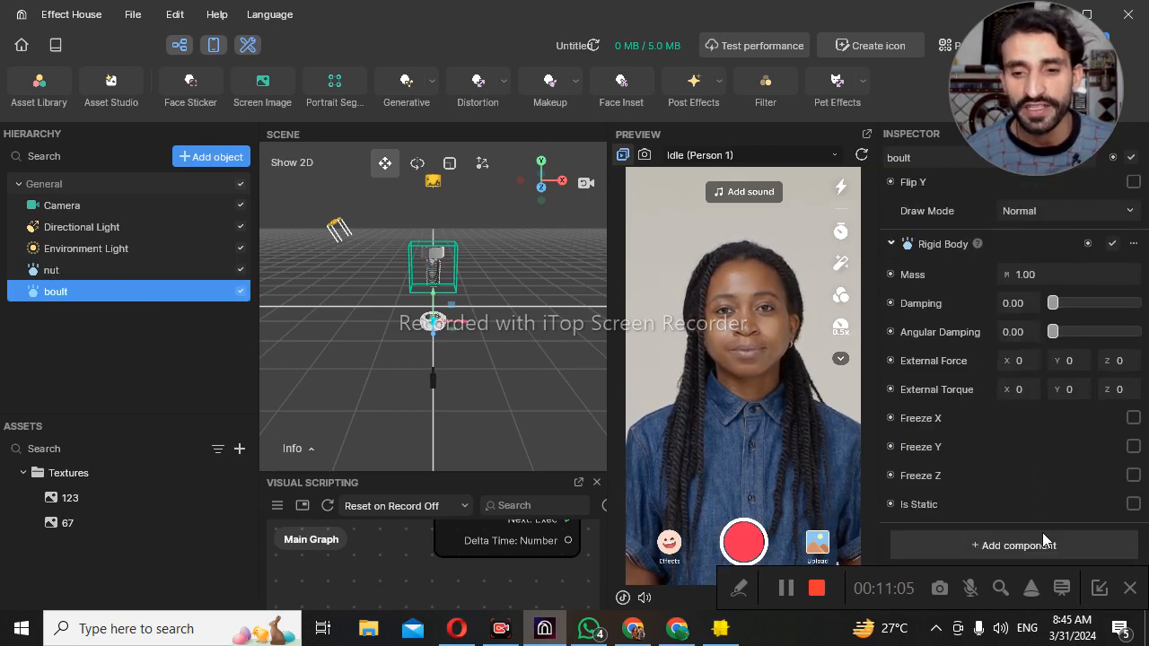
{"action": "left_click", "coordinate": [1042, 533]}
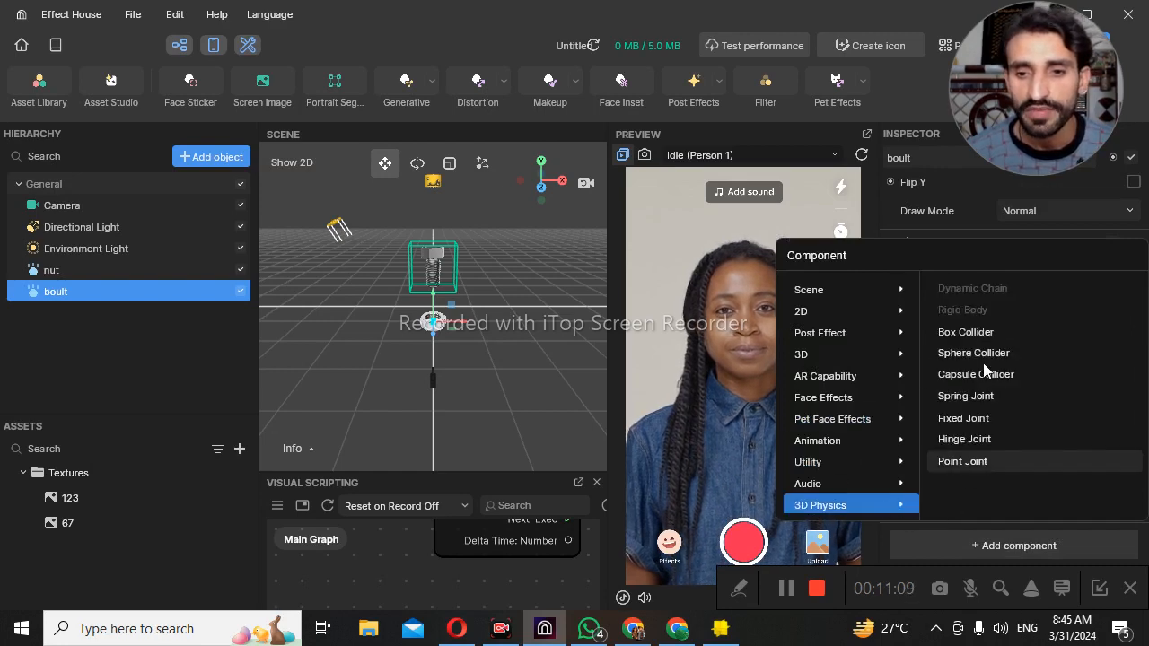
{"action": "left_click", "coordinate": [980, 332]}
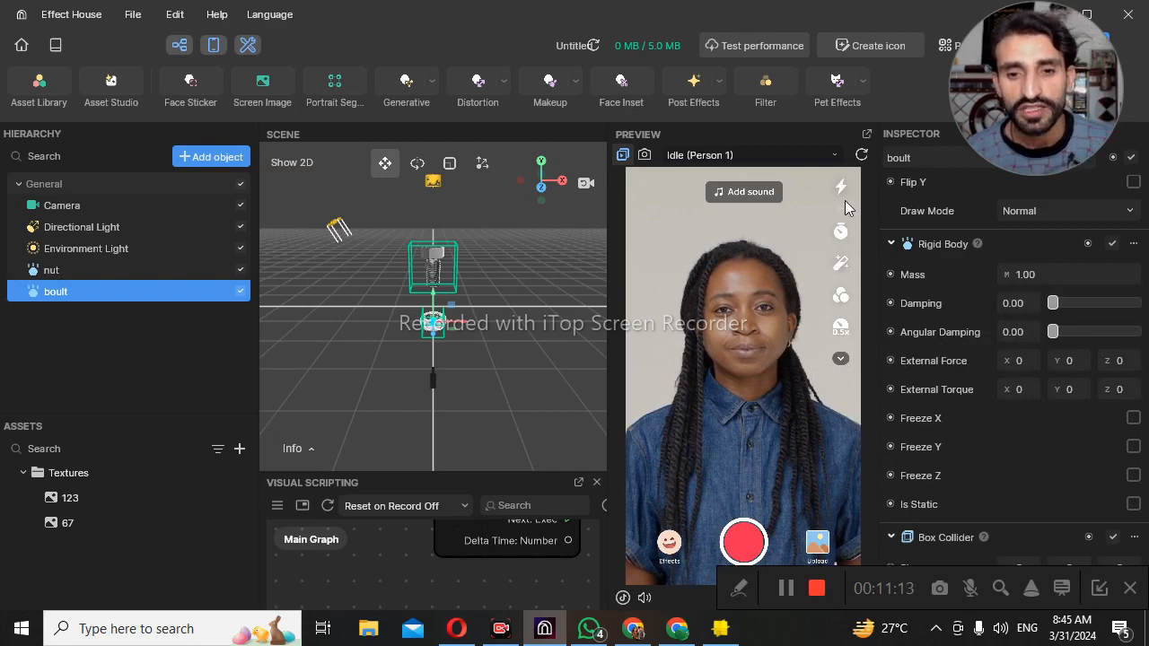
{"action": "left_click", "coordinate": [862, 157]}
{"action": "left_click", "coordinate": [861, 157]}
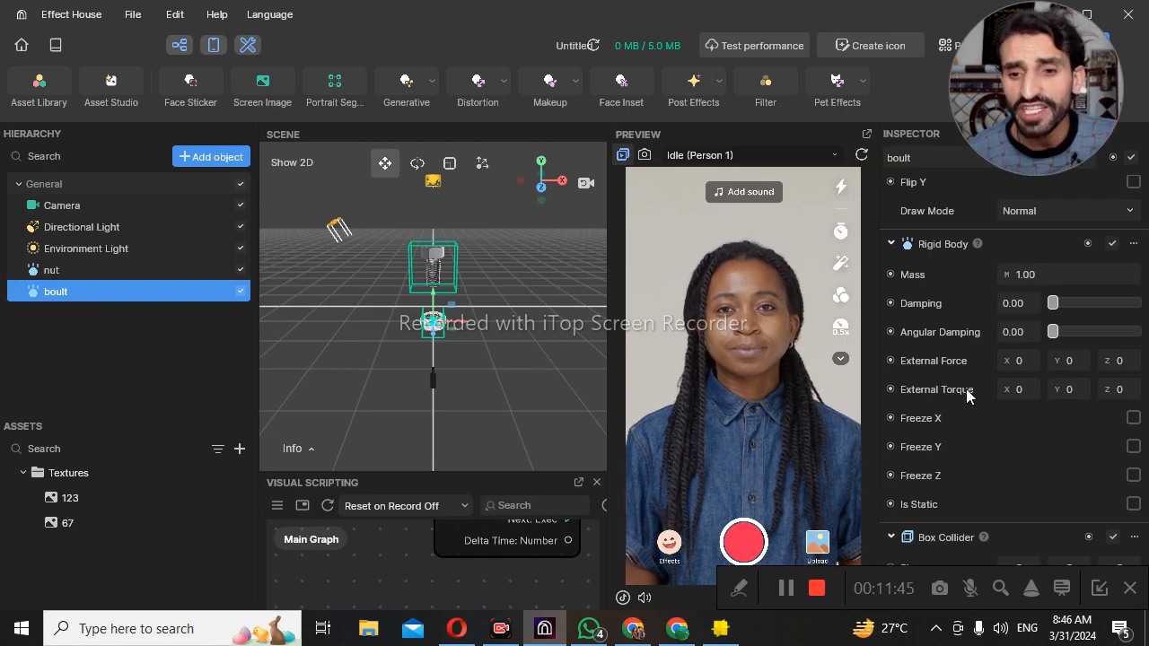
- Make the boult object's Rigid Body static
{"action": "scroll", "coordinate": [967, 395], "scroll_direction": "down", "scroll_amount": 3}
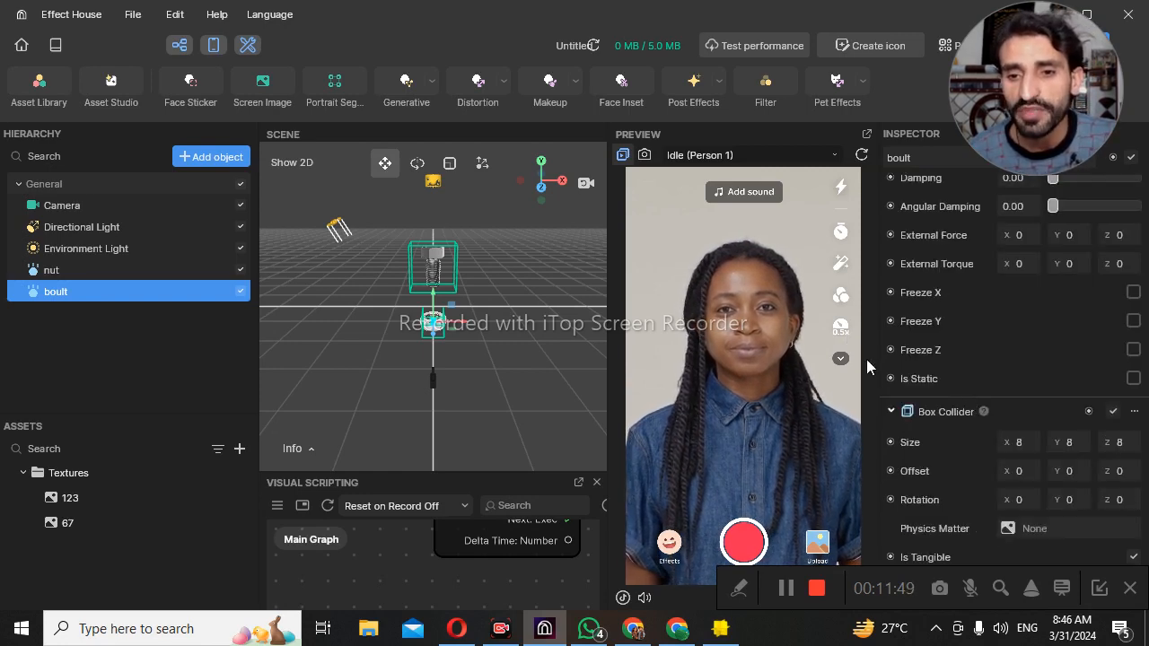
{"action": "left_click", "coordinate": [1134, 379]}
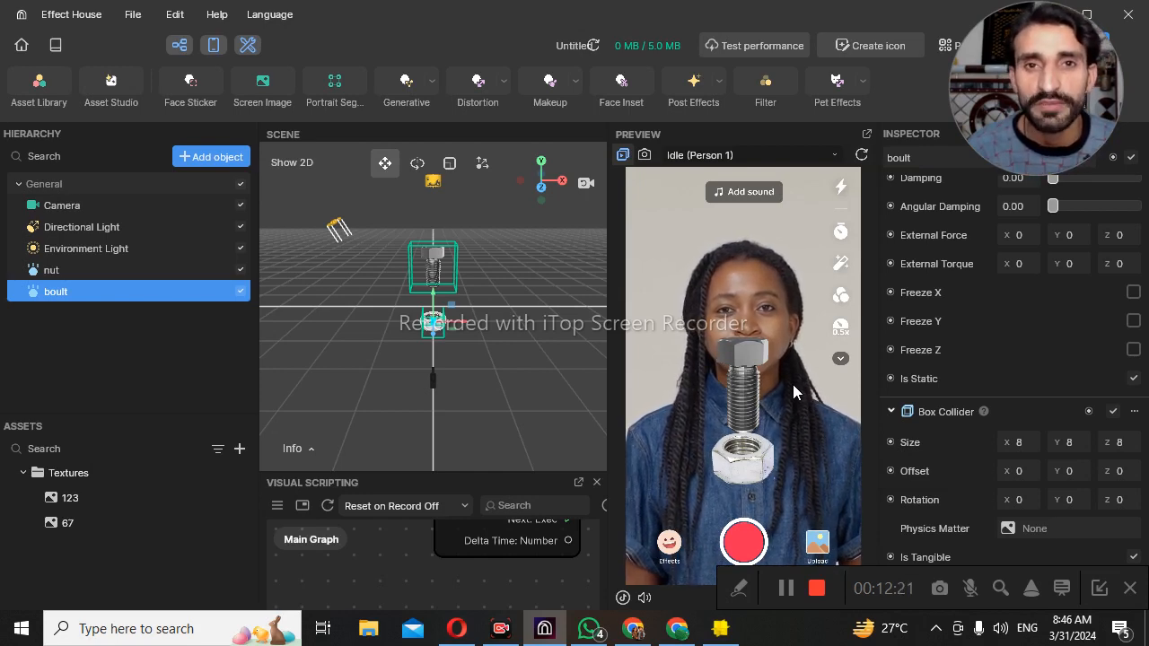
- Undock the Visual Scripting graph into a floating window, enlarge it and place it over the scene
{"action": "left_click", "coordinate": [579, 483]}
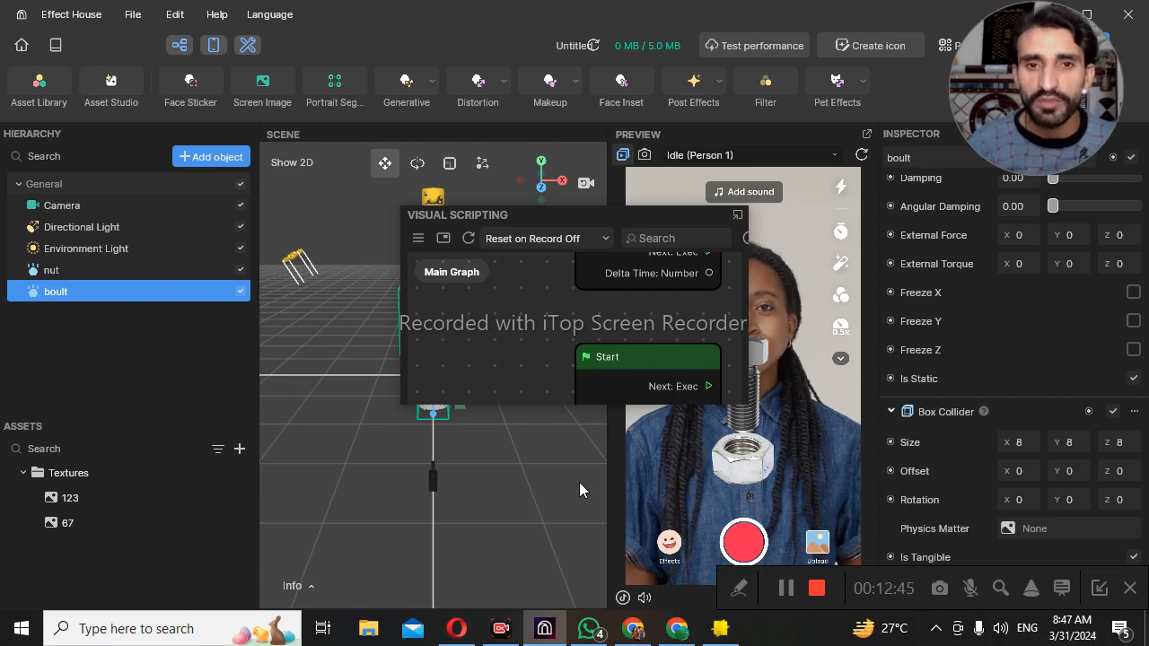
{"action": "double_click", "coordinate": [611, 210]}
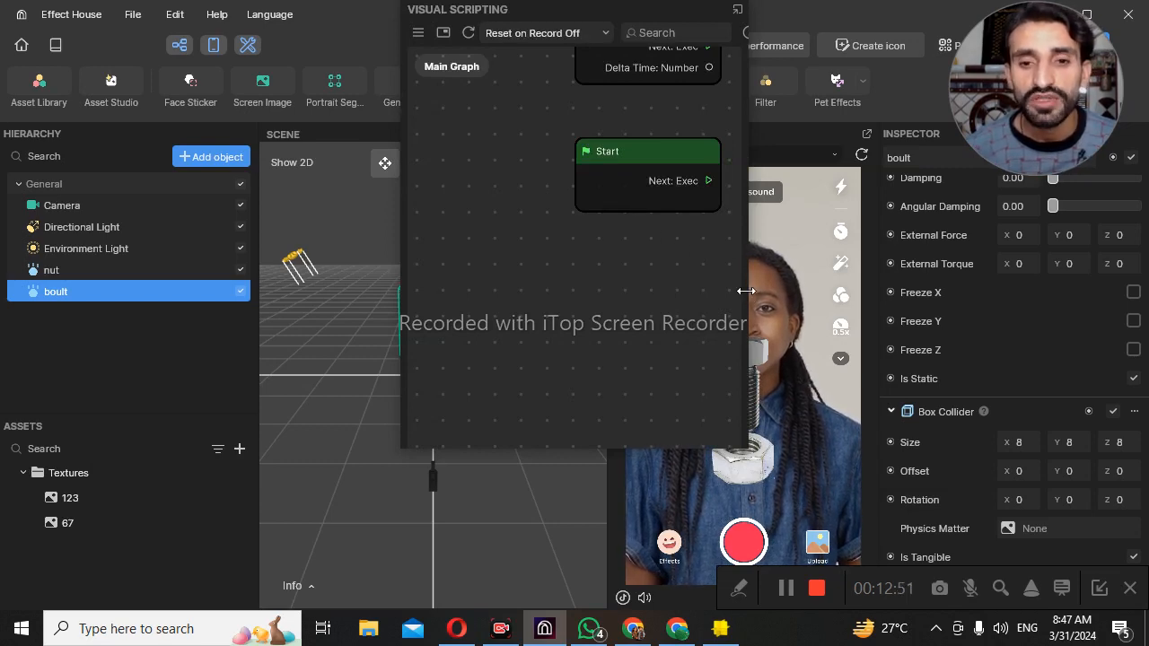
{"action": "double_click", "coordinate": [746, 291]}
{"action": "left_click_drag", "start_coordinate": [838, 11], "coordinate": [363, 201]}
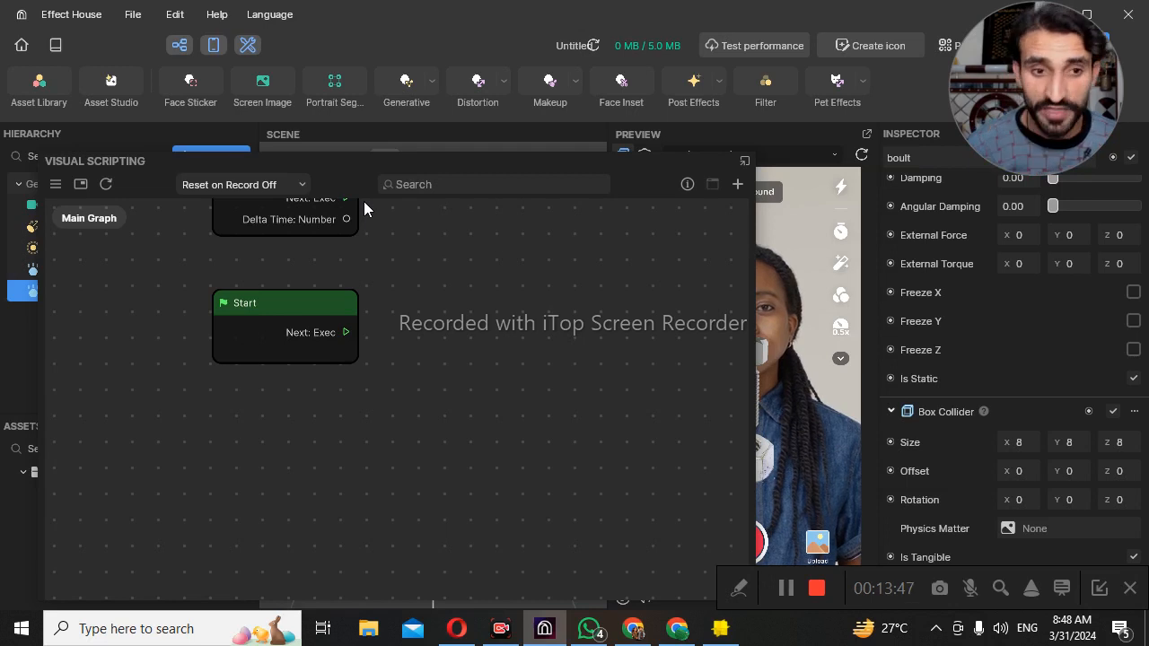
- Rearrange the Update and Start nodes in the visual scripting graph and move its window clear of the effect preview
{"action": "scroll", "coordinate": [400, 300], "scroll_direction": "down", "scroll_amount": 3}
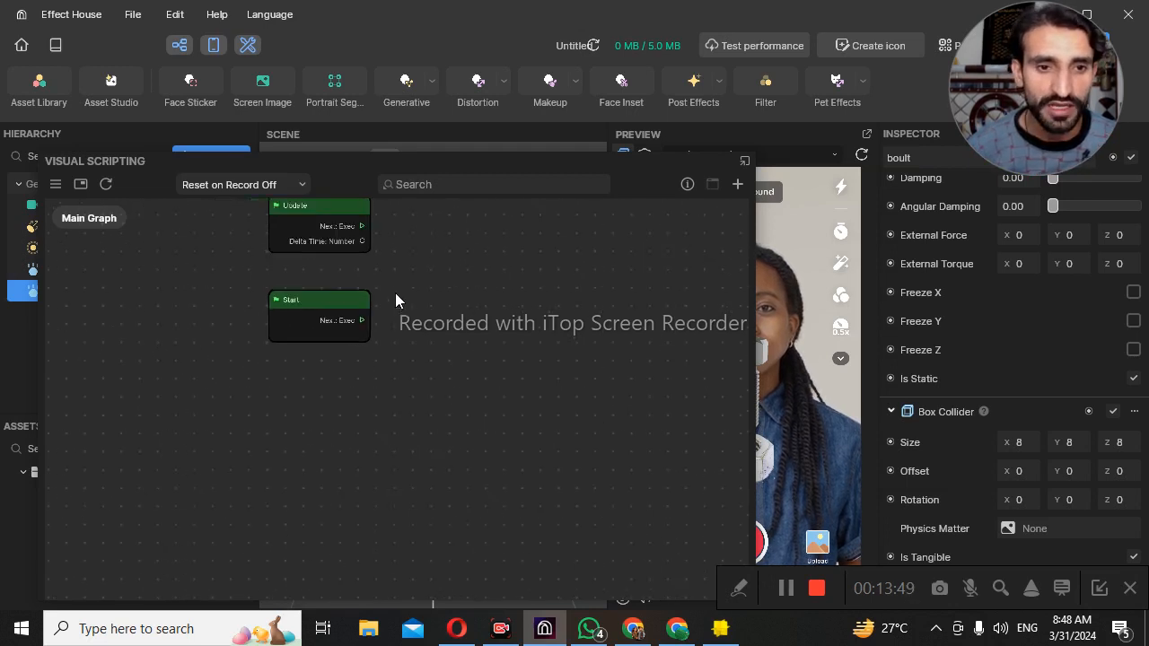
{"action": "left_click_drag", "start_coordinate": [321, 209], "coordinate": [255, 212]}
{"action": "left_click_drag", "start_coordinate": [319, 305], "coordinate": [180, 354]}
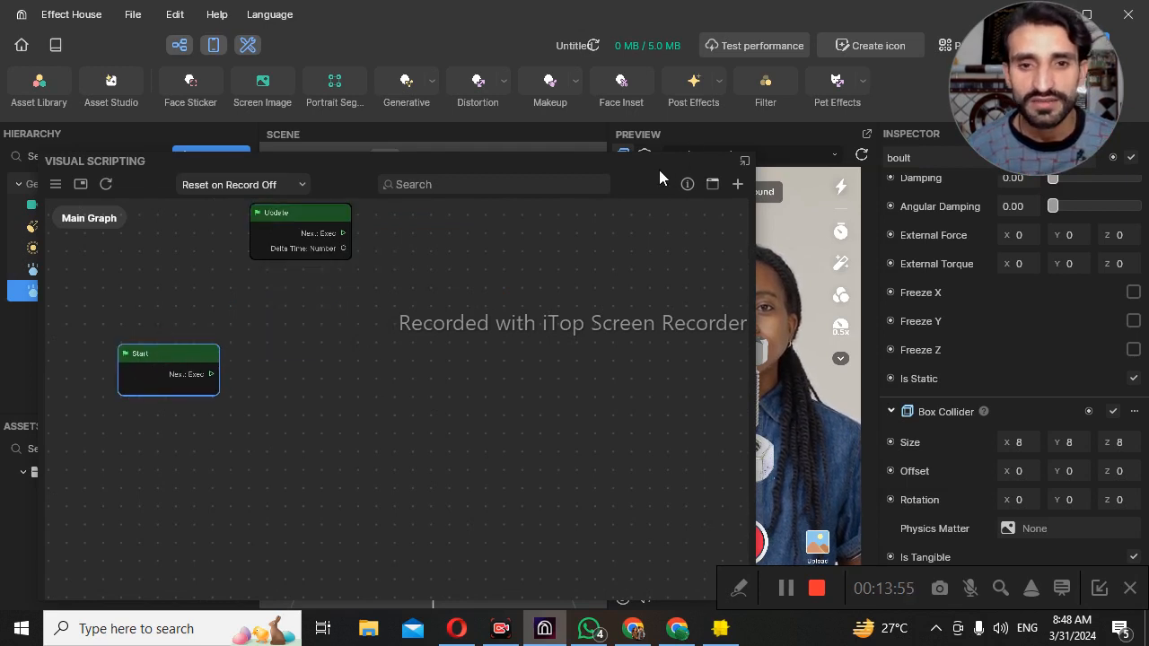
{"action": "left_click_drag", "start_coordinate": [647, 160], "coordinate": [554, 119]}
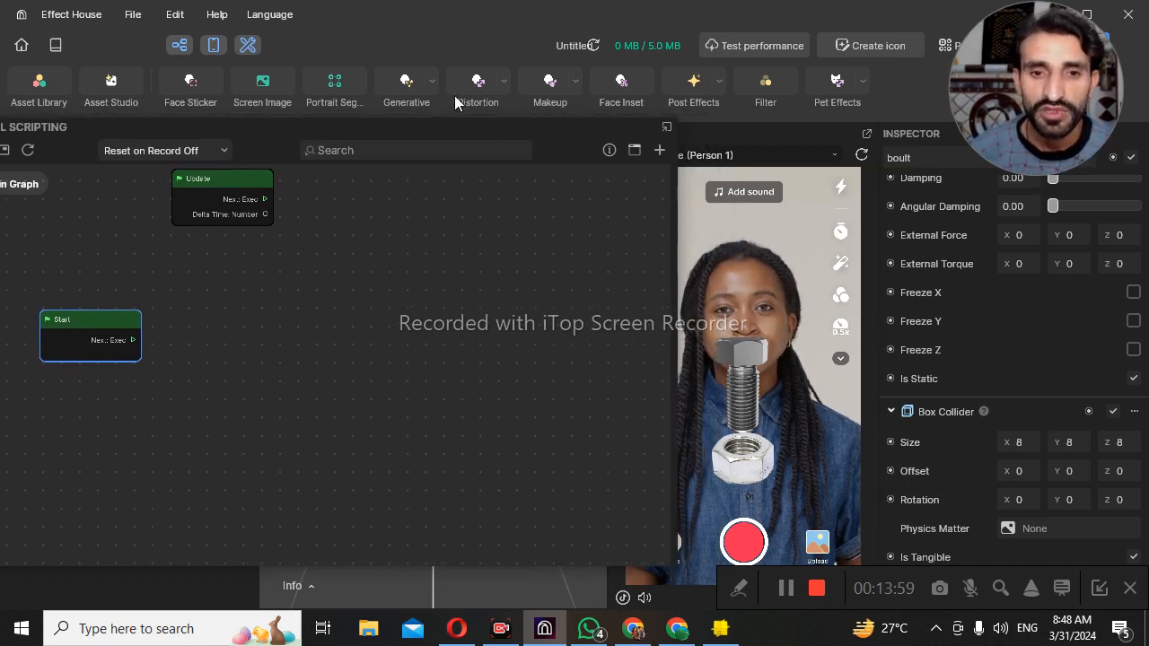
{"action": "left_click_drag", "start_coordinate": [544, 133], "coordinate": [515, 128]}
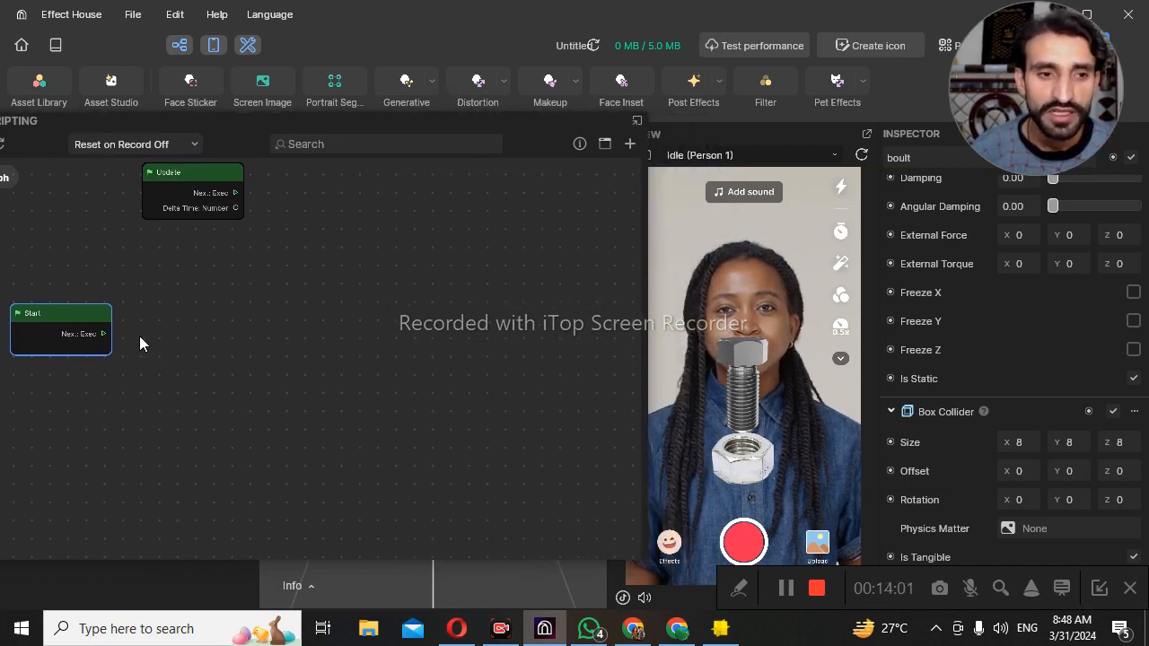
{"action": "left_click_drag", "start_coordinate": [76, 312], "coordinate": [264, 264]}
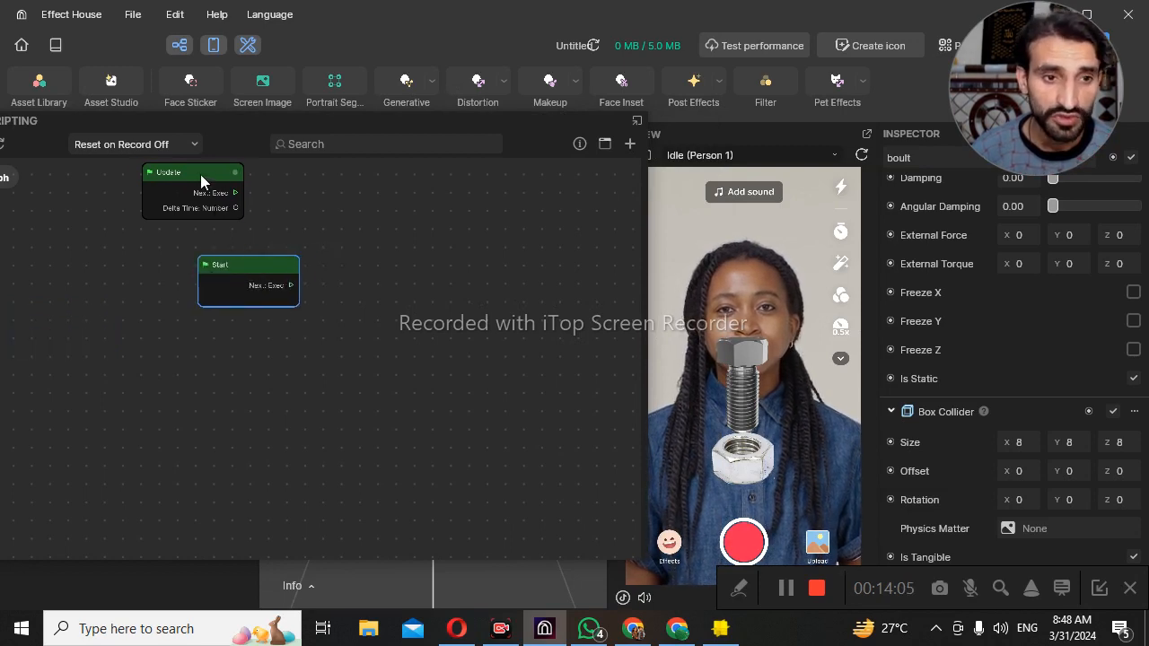
{"action": "left_click_drag", "start_coordinate": [200, 175], "coordinate": [68, 183]}
- Select the nut object behind the floating graph window and bring the graph back over the scene
{"action": "left_click_drag", "start_coordinate": [504, 127], "coordinate": [474, 125]}
{"action": "left_click_drag", "start_coordinate": [500, 167], "coordinate": [492, 459]}
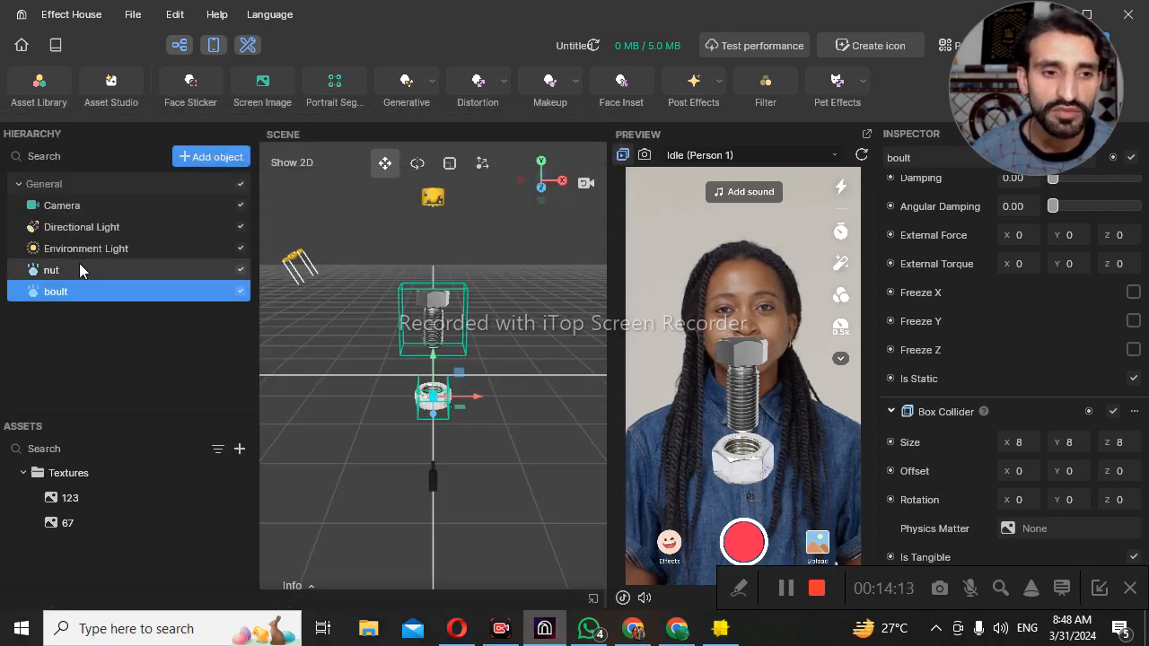
{"action": "left_click", "coordinate": [79, 268]}
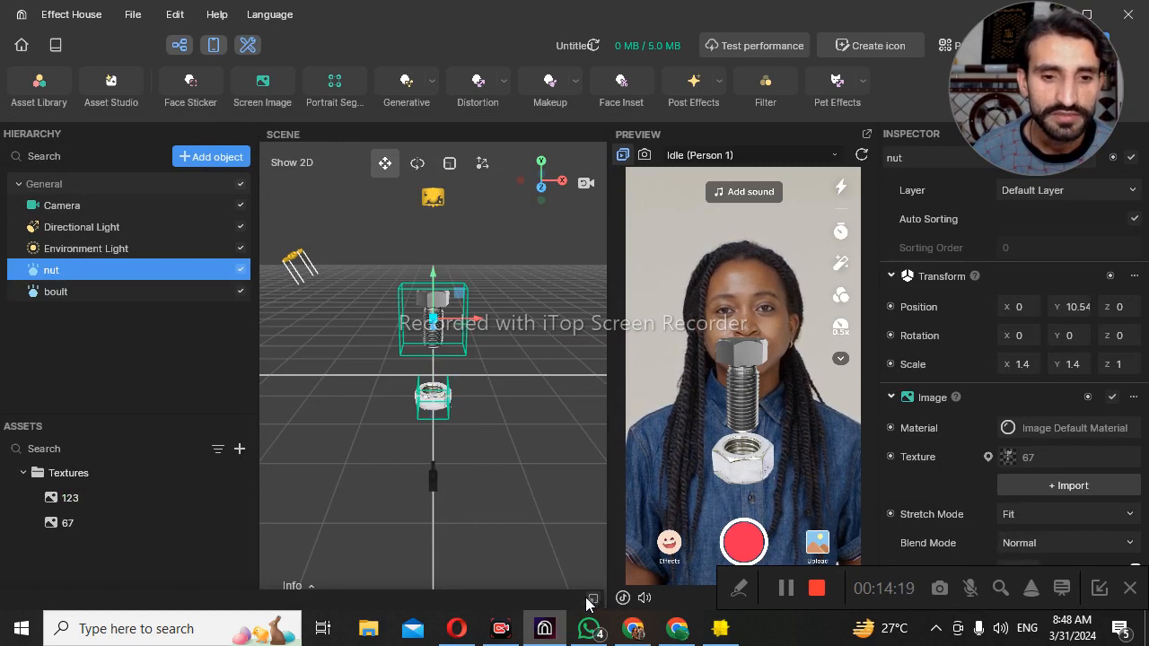
{"action": "left_click_drag", "start_coordinate": [524, 595], "coordinate": [528, 144]}
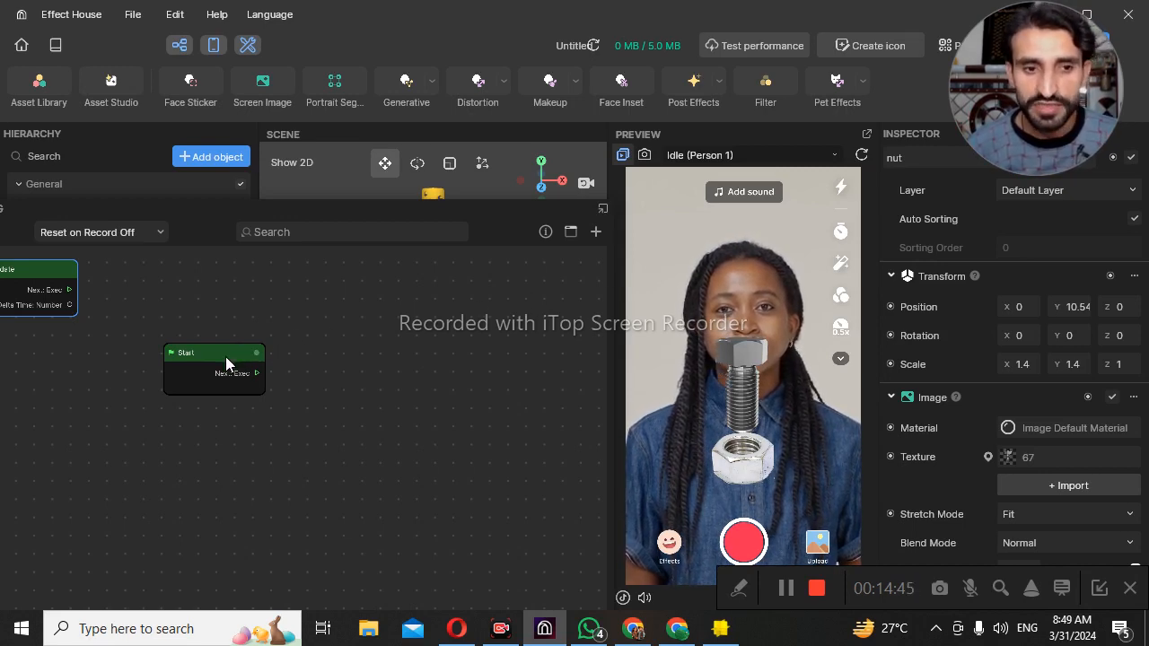
- Add a Transit by Time node connected to the Start node's Next output and place the two nodes side by side
{"action": "left_click_drag", "start_coordinate": [225, 357], "coordinate": [189, 357]}
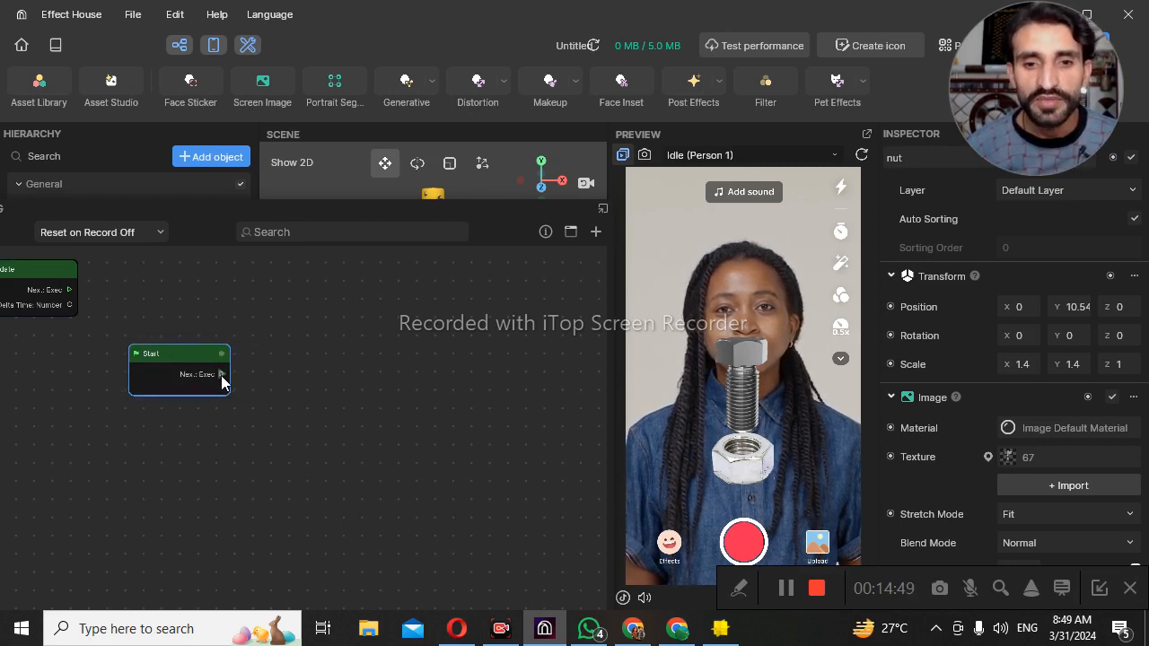
{"action": "left_click_drag", "start_coordinate": [221, 375], "coordinate": [280, 345]}
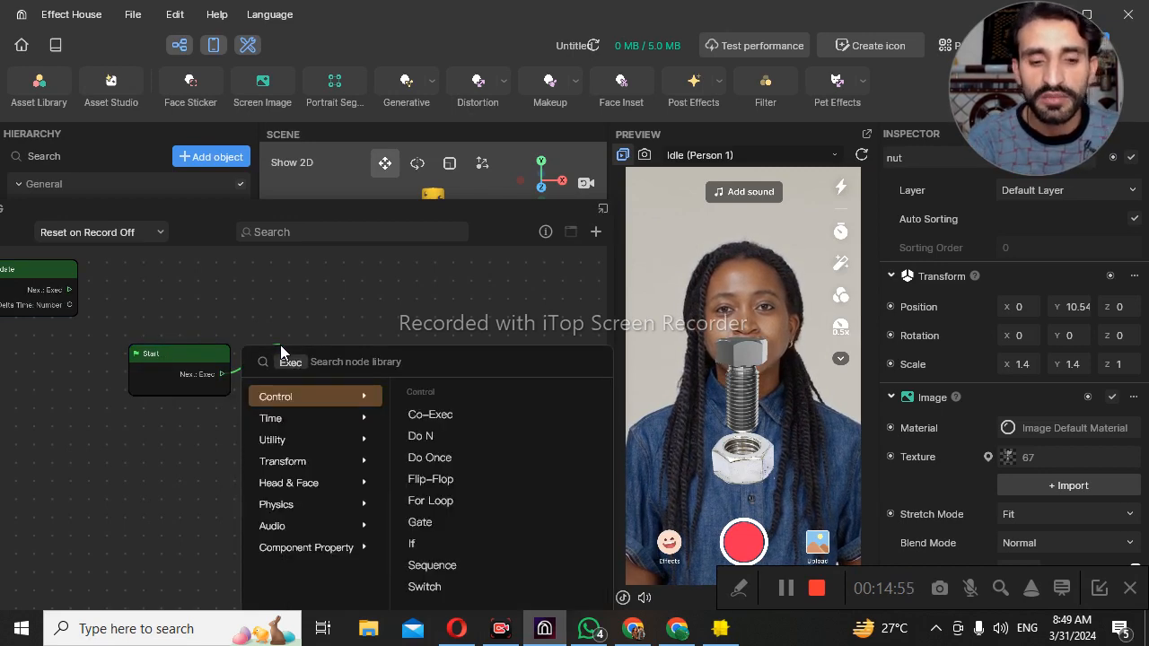
{"action": "type", "text": "rn"}
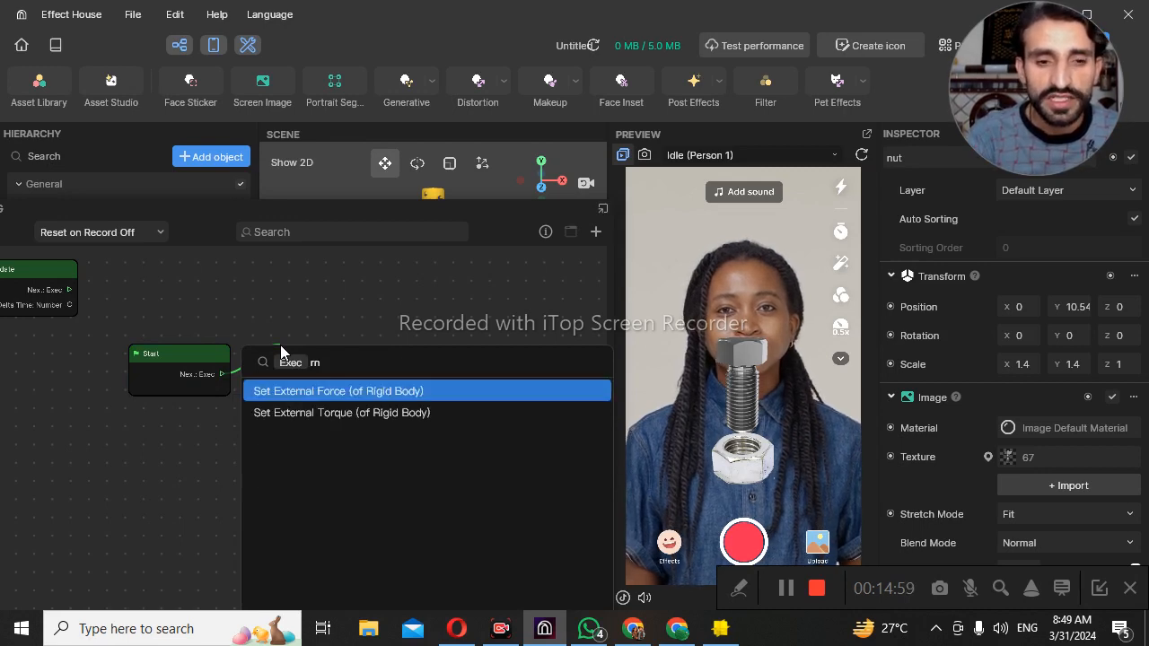
{"action": "key", "text": "BackSpace"}
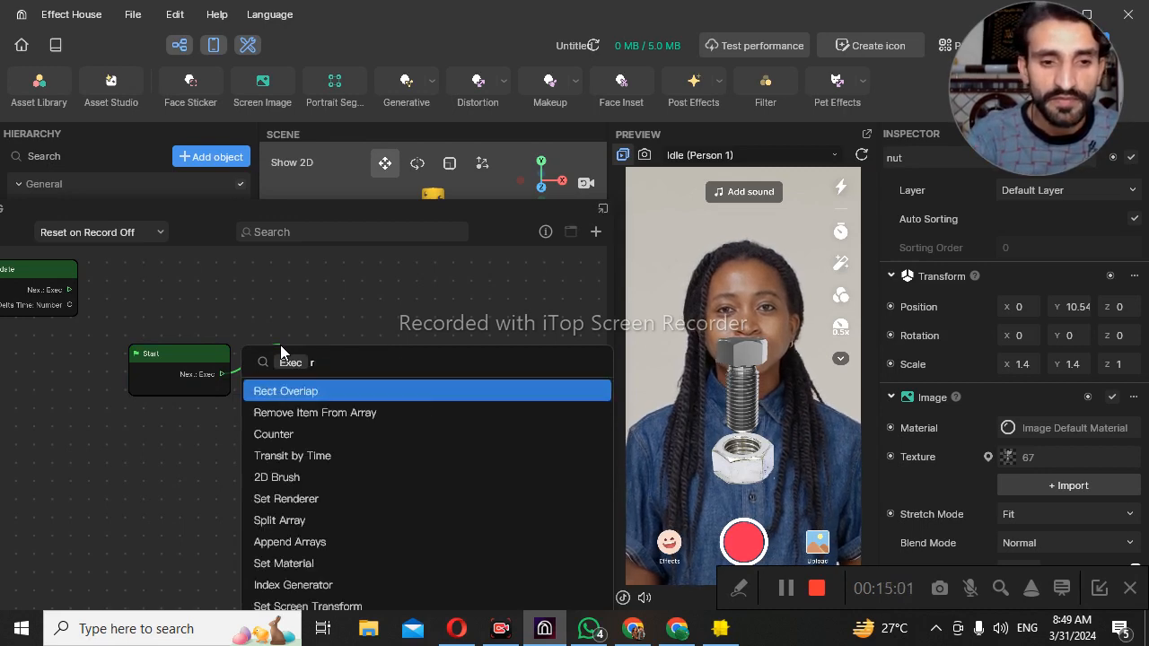
{"action": "key", "text": "BackSpace"}
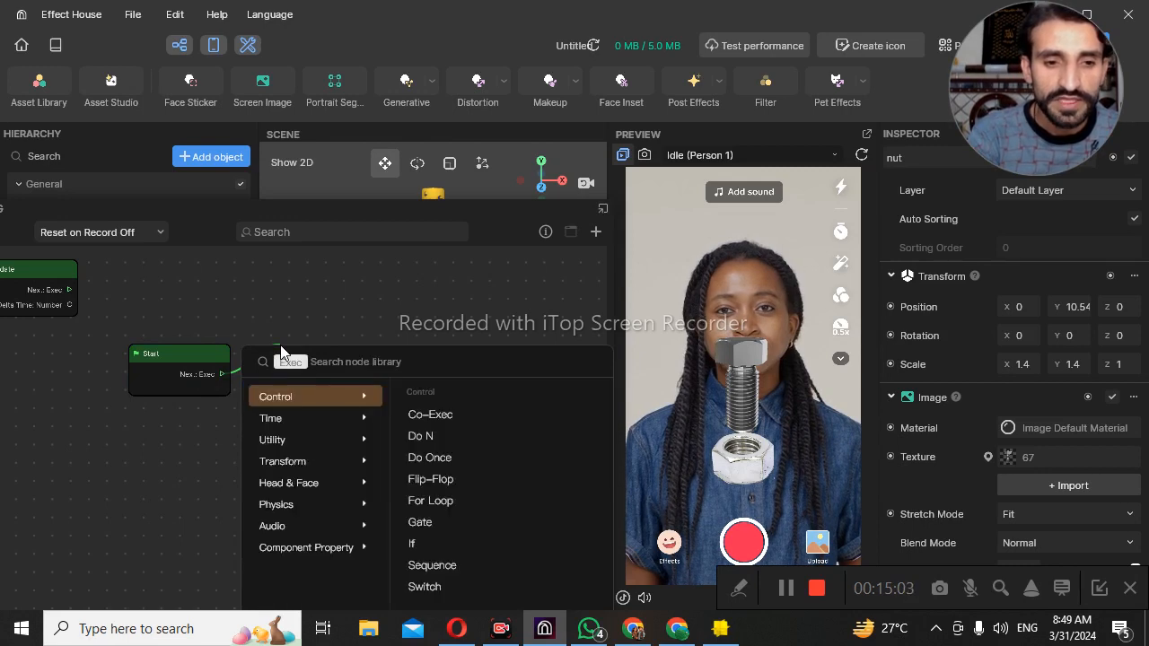
{"action": "type", "text": "t"}
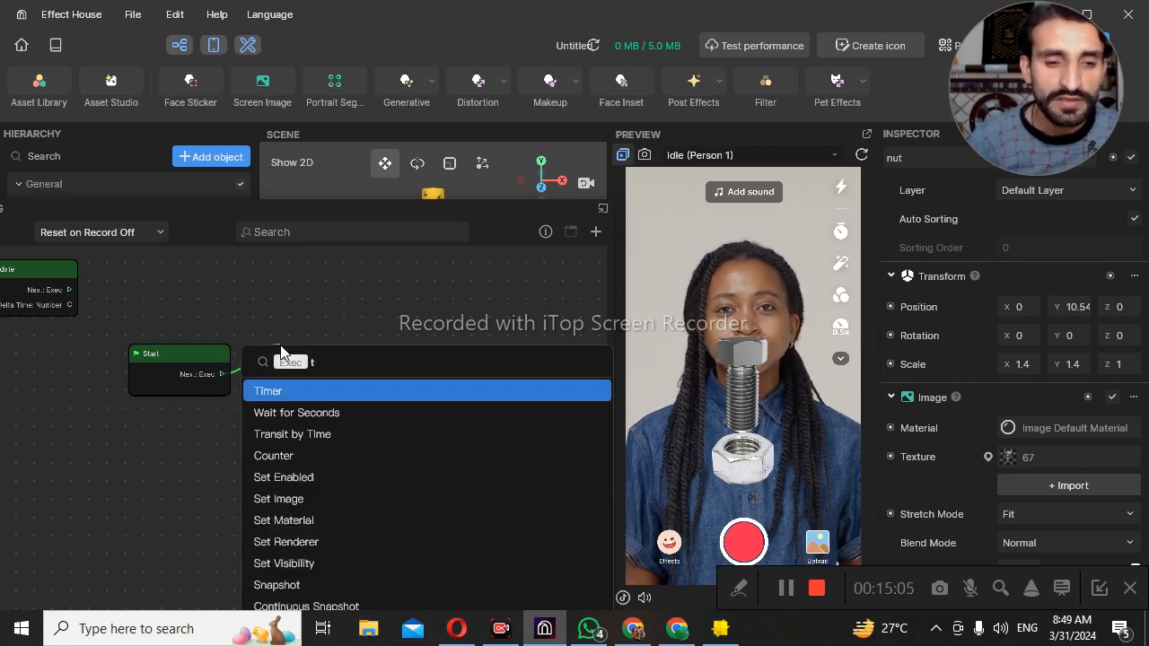
{"action": "type", "text": "r"}
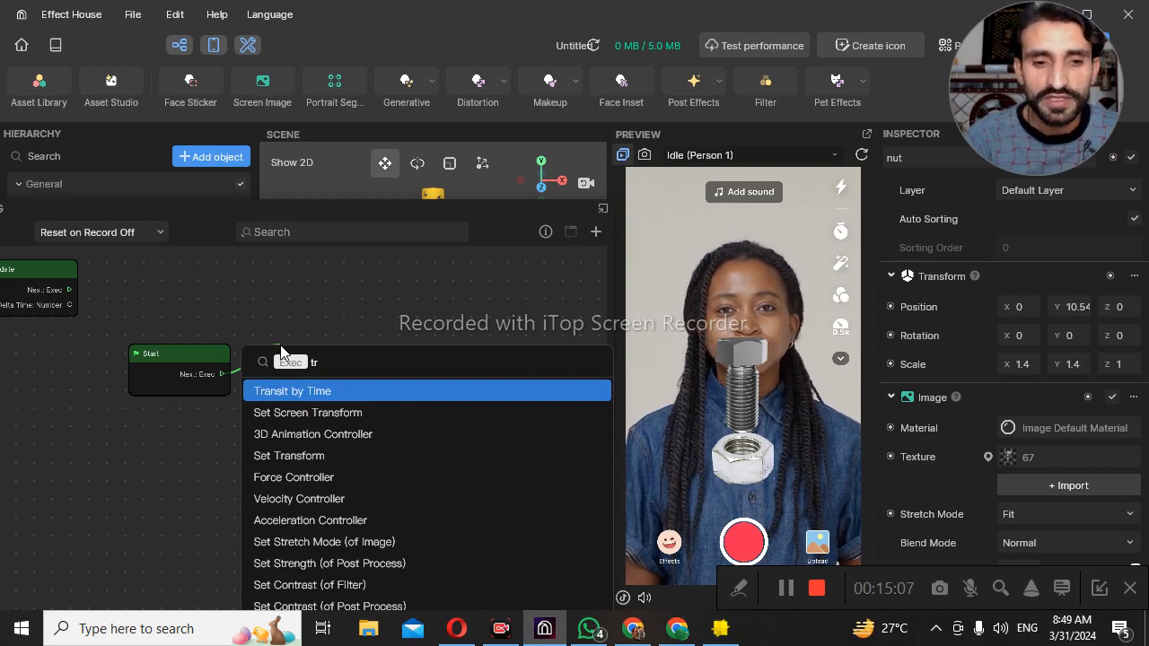
{"action": "key", "text": "Return"}
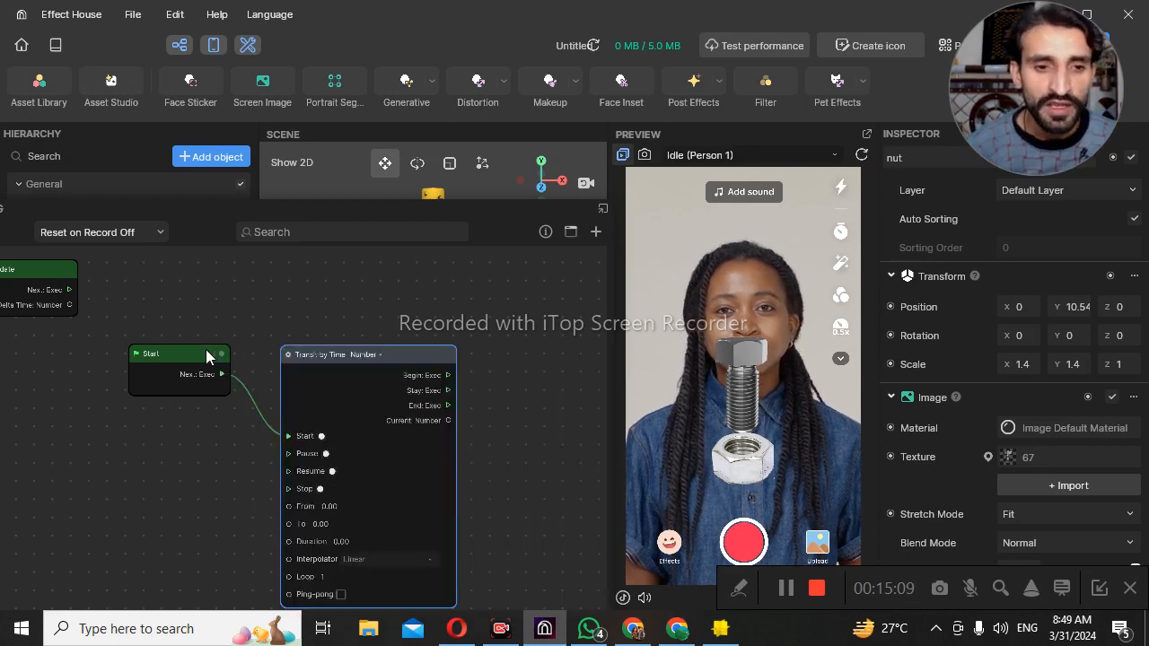
{"action": "left_click_drag", "start_coordinate": [206, 349], "coordinate": [144, 342]}
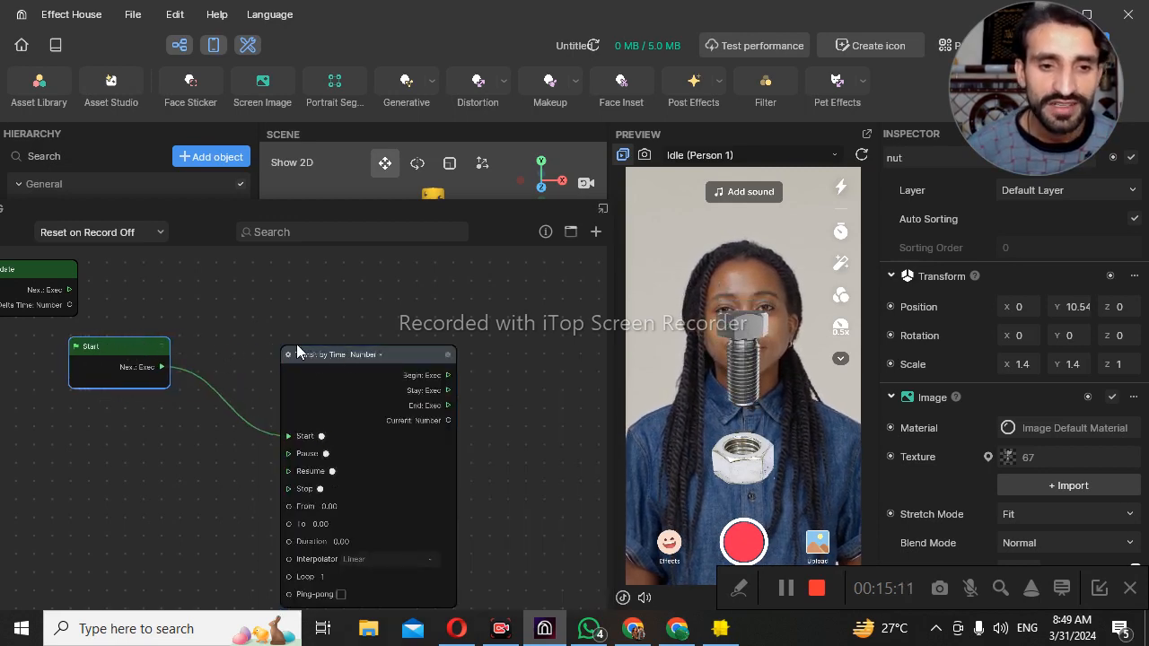
{"action": "left_click_drag", "start_coordinate": [337, 353], "coordinate": [276, 336]}
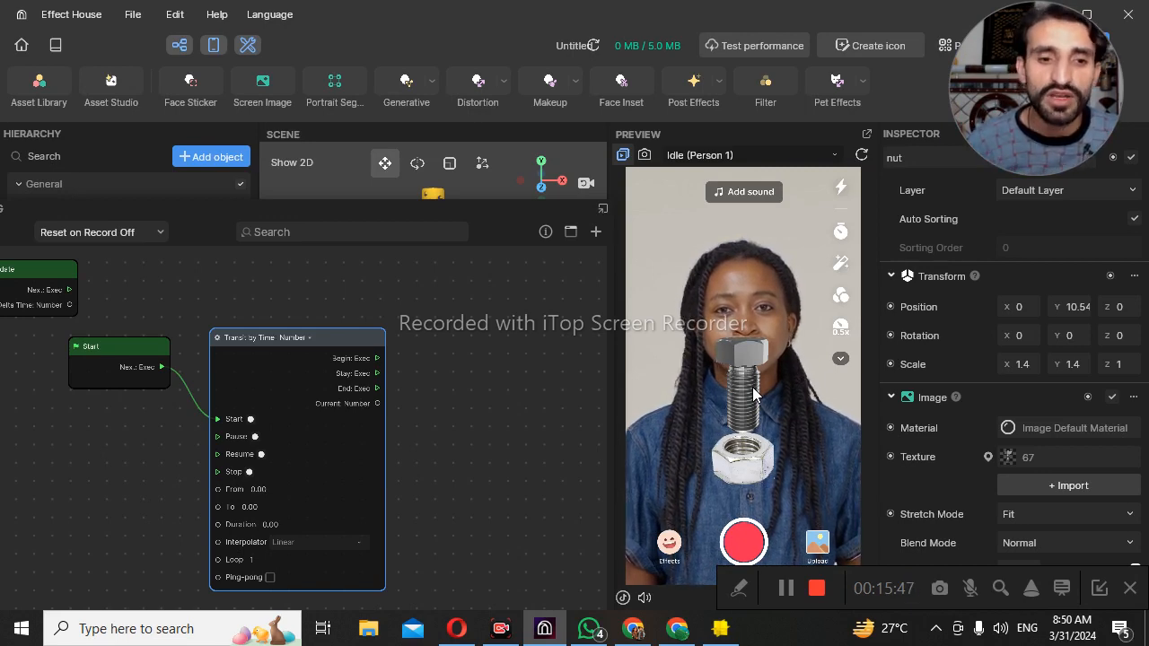
{"action": "left_click_drag", "start_coordinate": [324, 336], "coordinate": [317, 315]}
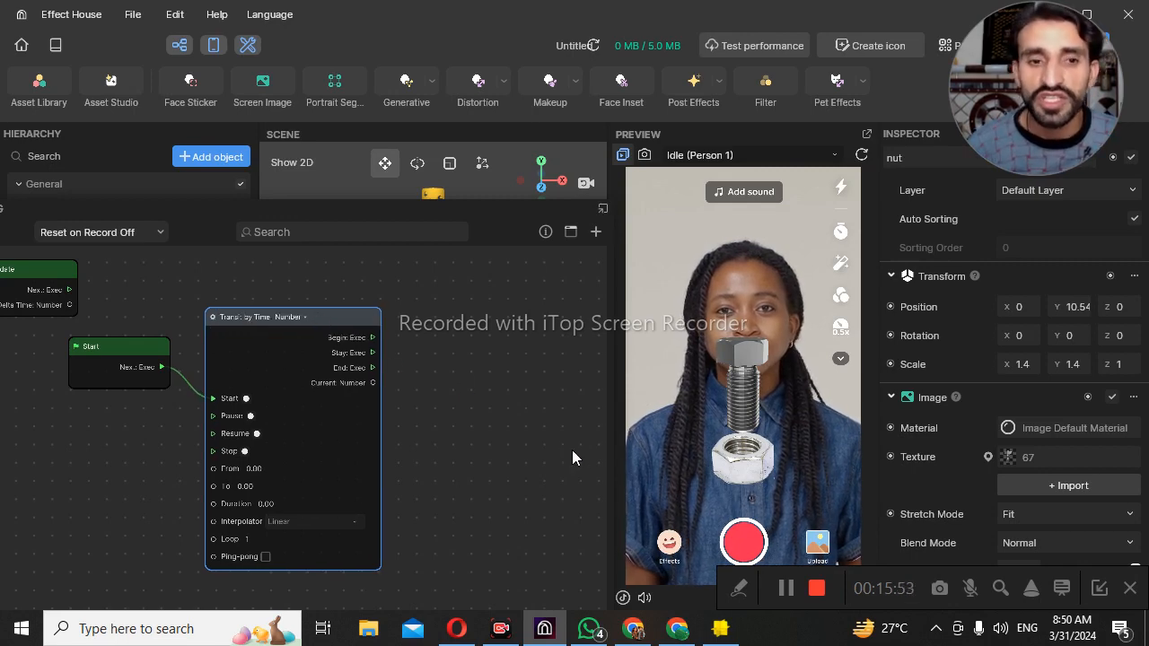
- Set the Transit by Time node's value type to Vec3
{"action": "scroll", "coordinate": [220, 395], "scroll_direction": "up", "scroll_amount": 1}
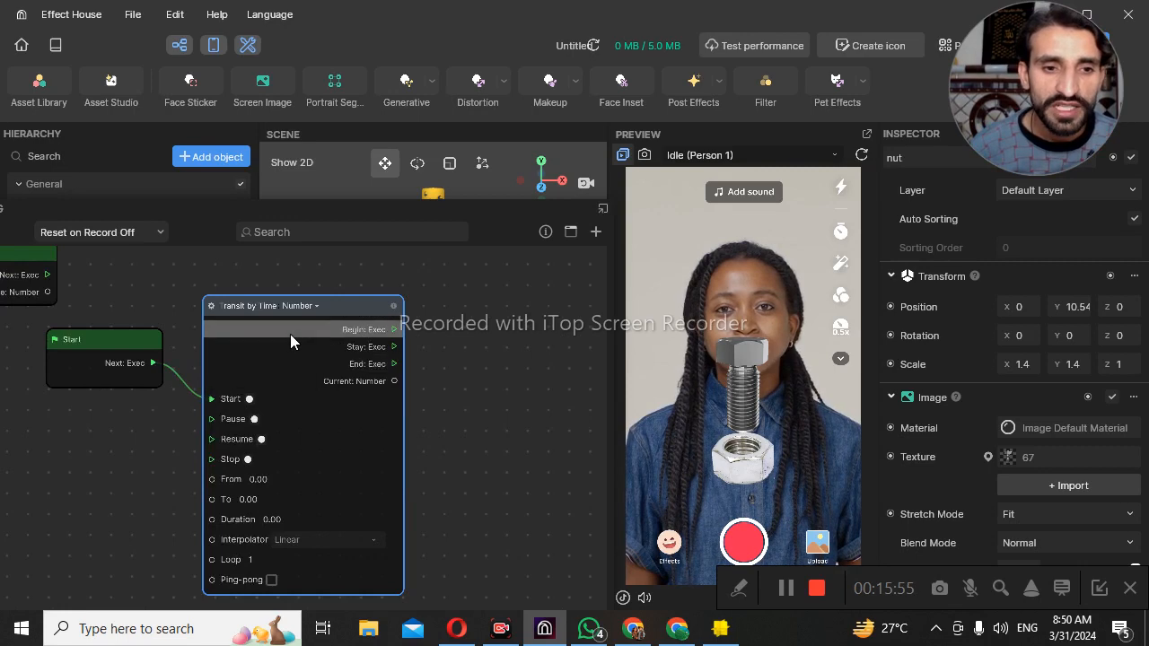
{"action": "scroll", "coordinate": [290, 334], "scroll_direction": "up", "scroll_amount": 1}
{"action": "left_click", "coordinate": [318, 301]}
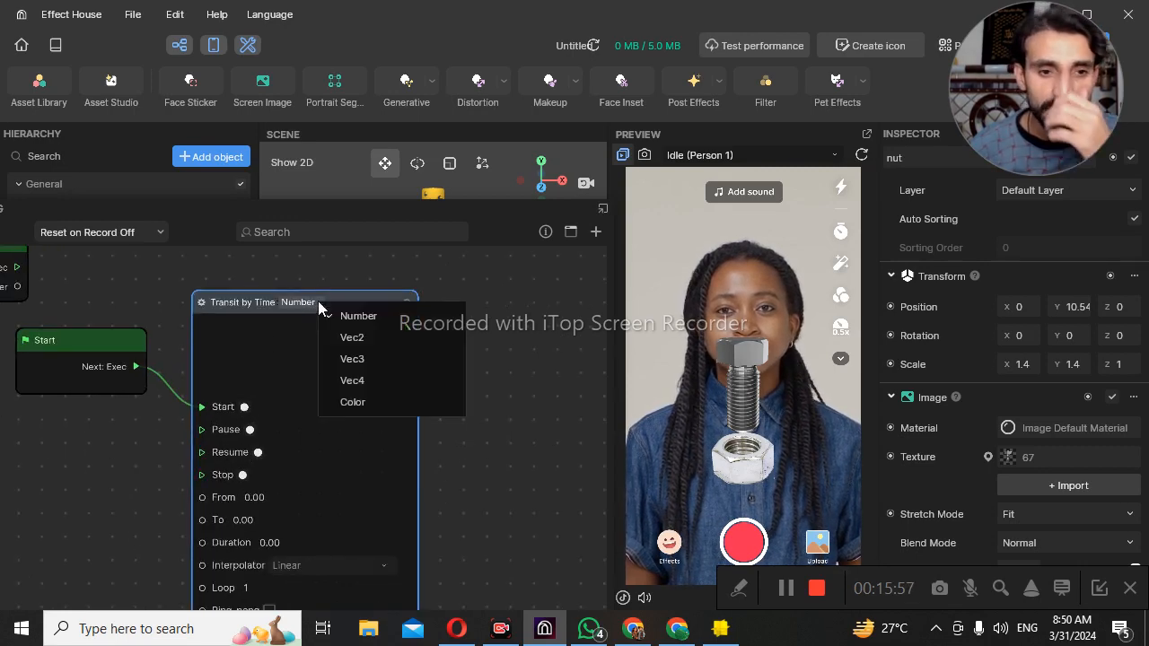
{"action": "left_click", "coordinate": [352, 360]}
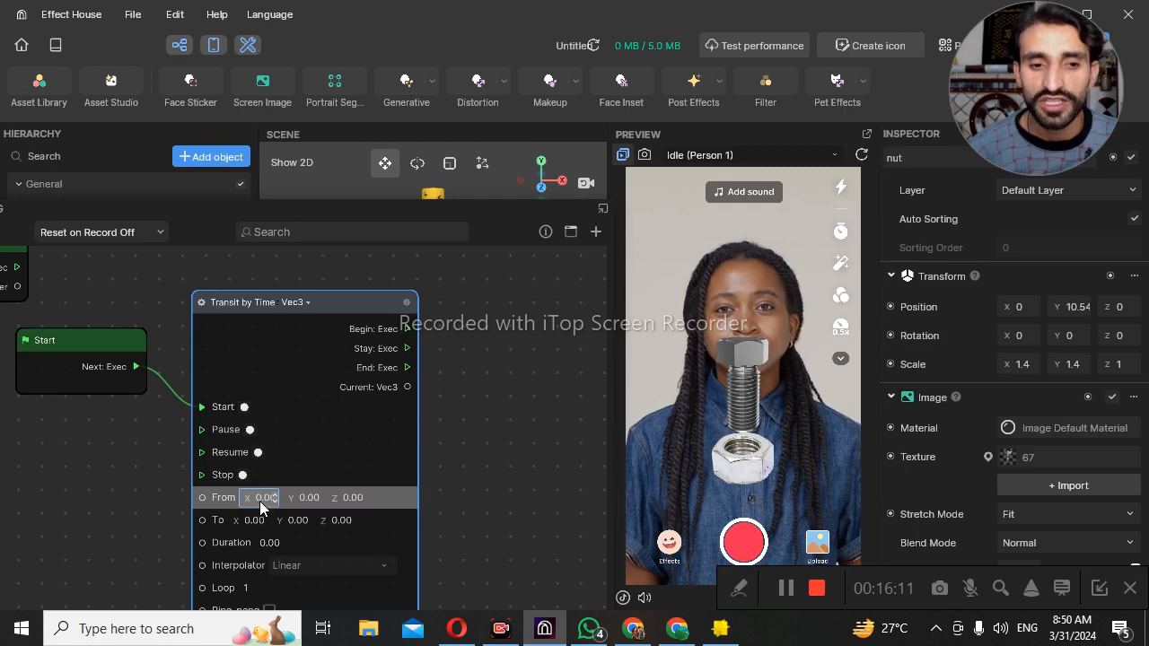
- Set the Transit by Time node's From value to X 10 and Y 10
{"action": "key", "text": "BackSpace"}
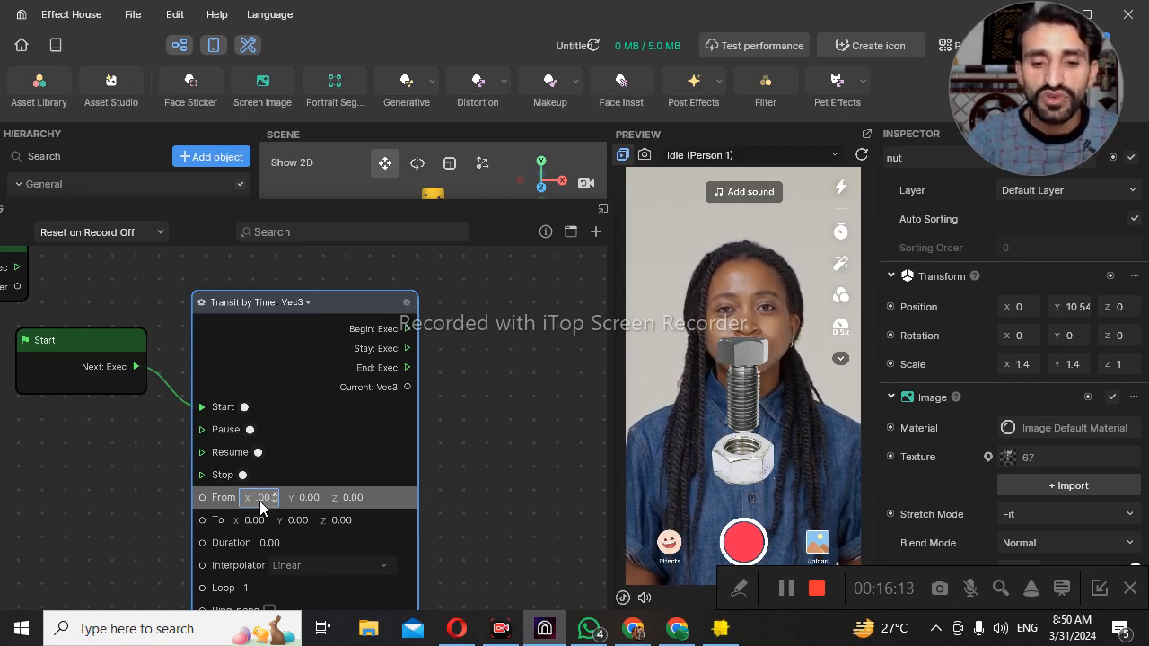
{"action": "type", "text": "1"}
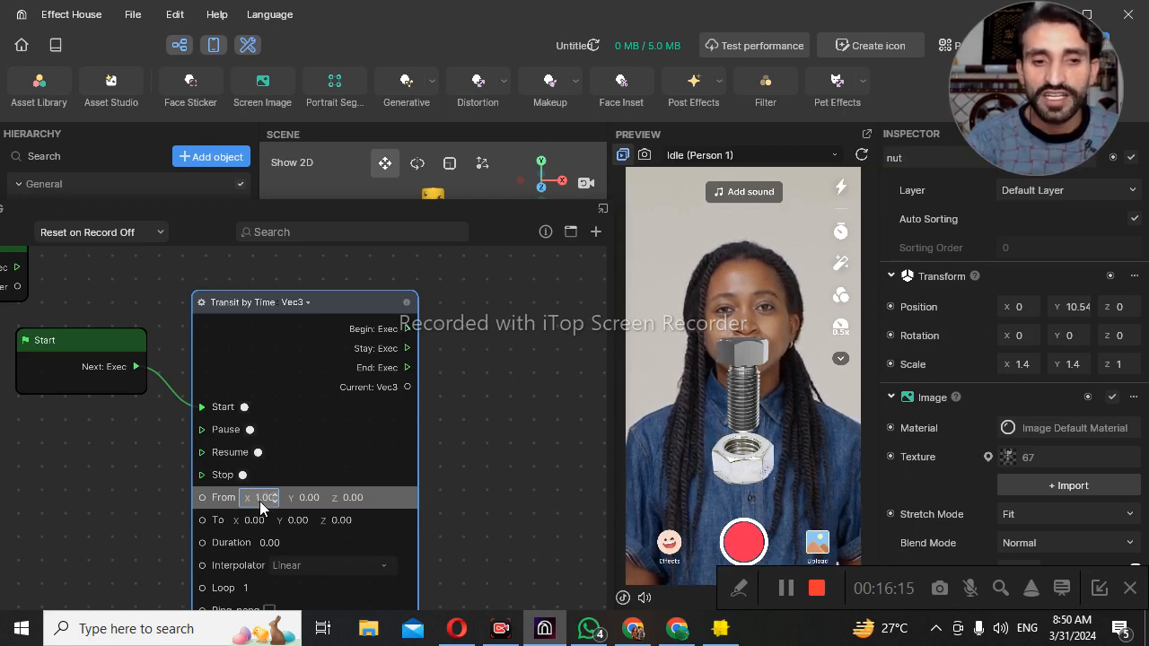
{"action": "type", "text": "0"}
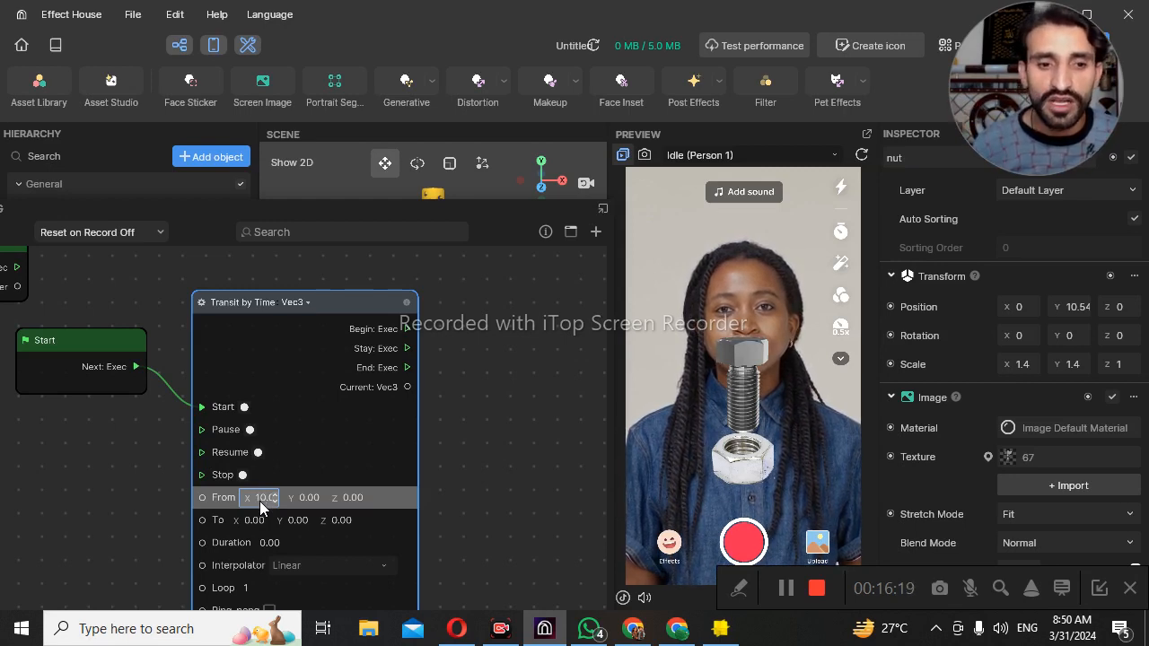
{"action": "left_click", "coordinate": [305, 497]}
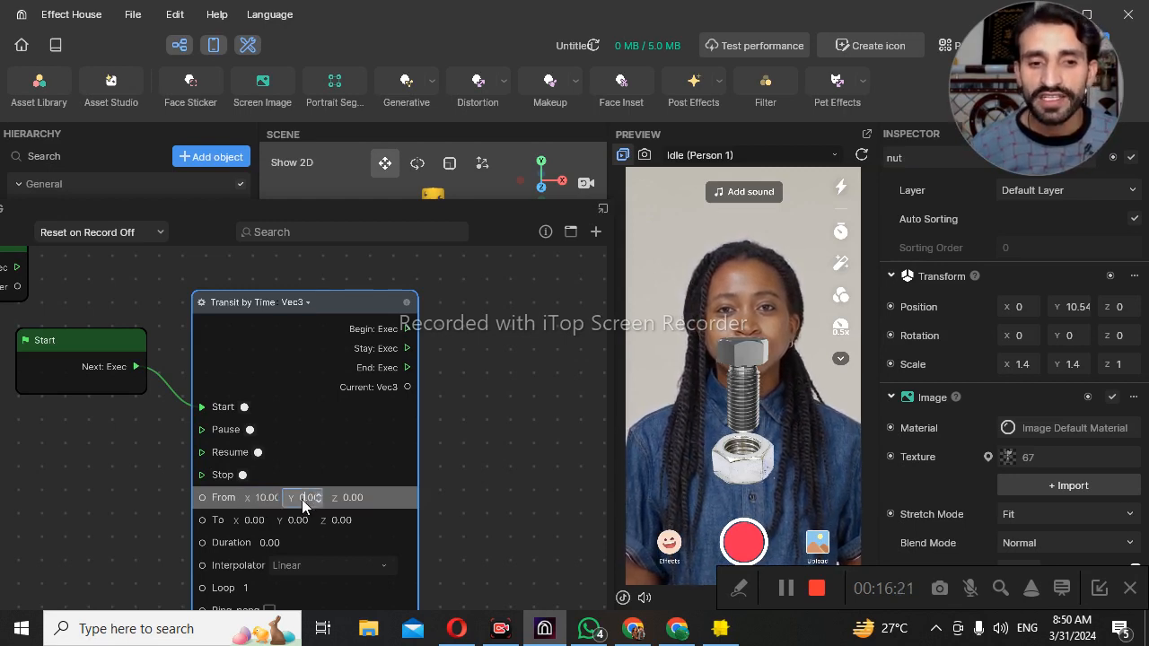
{"action": "type", "text": "10"}
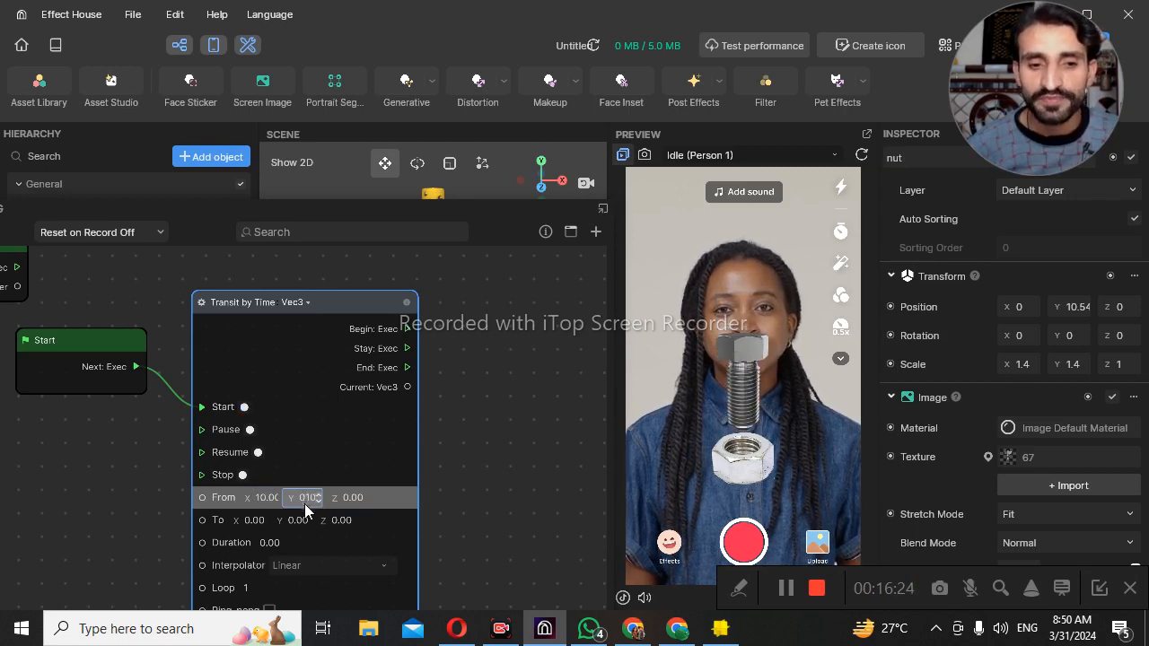
{"action": "key", "text": "BackSpace"}
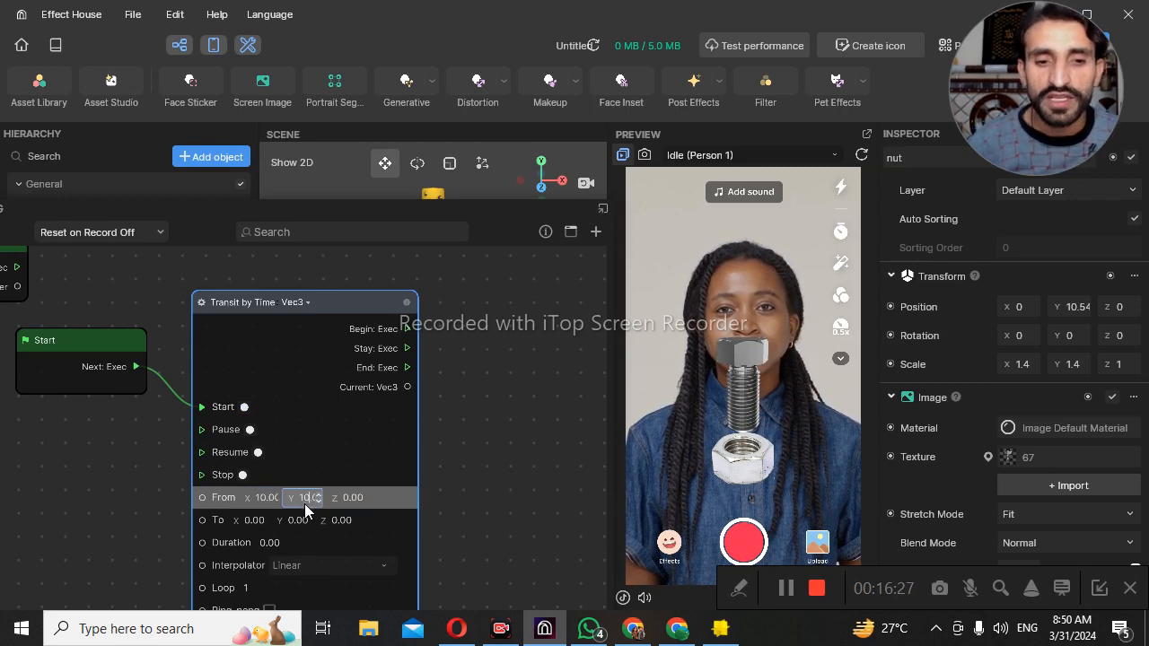
- Set the Transit by Time node's To value to X 10 and Y 10
{"action": "left_click", "coordinate": [250, 520]}
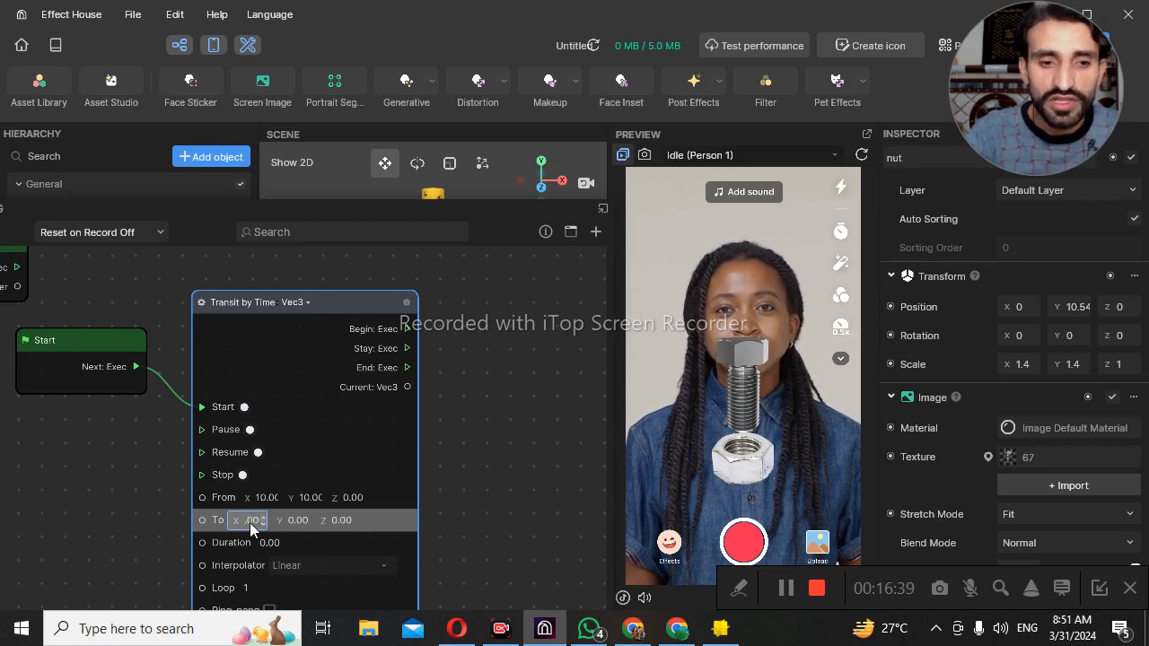
{"action": "type", "text": "10"}
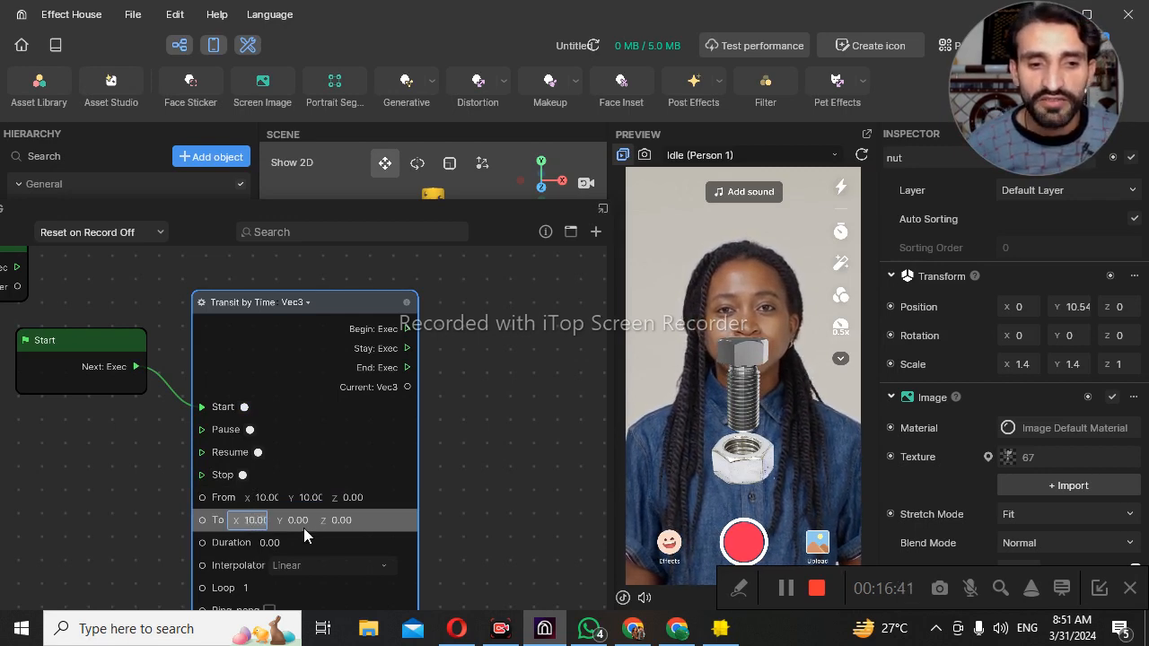
{"action": "left_click", "coordinate": [292, 523]}
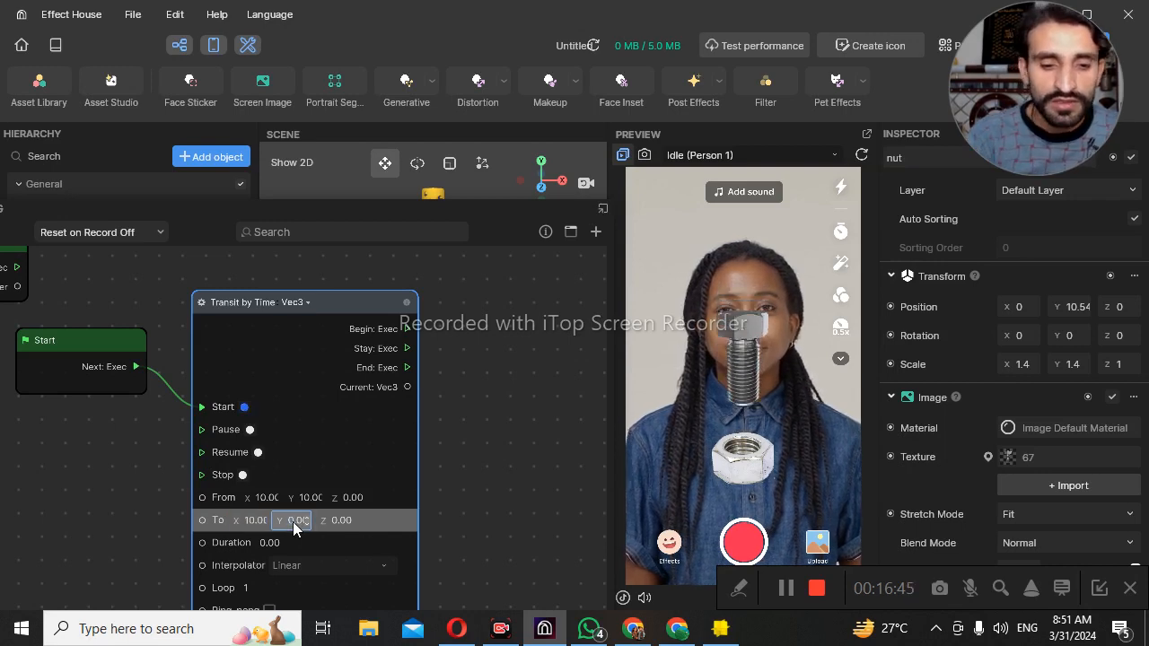
{"action": "type", "text": "10"}
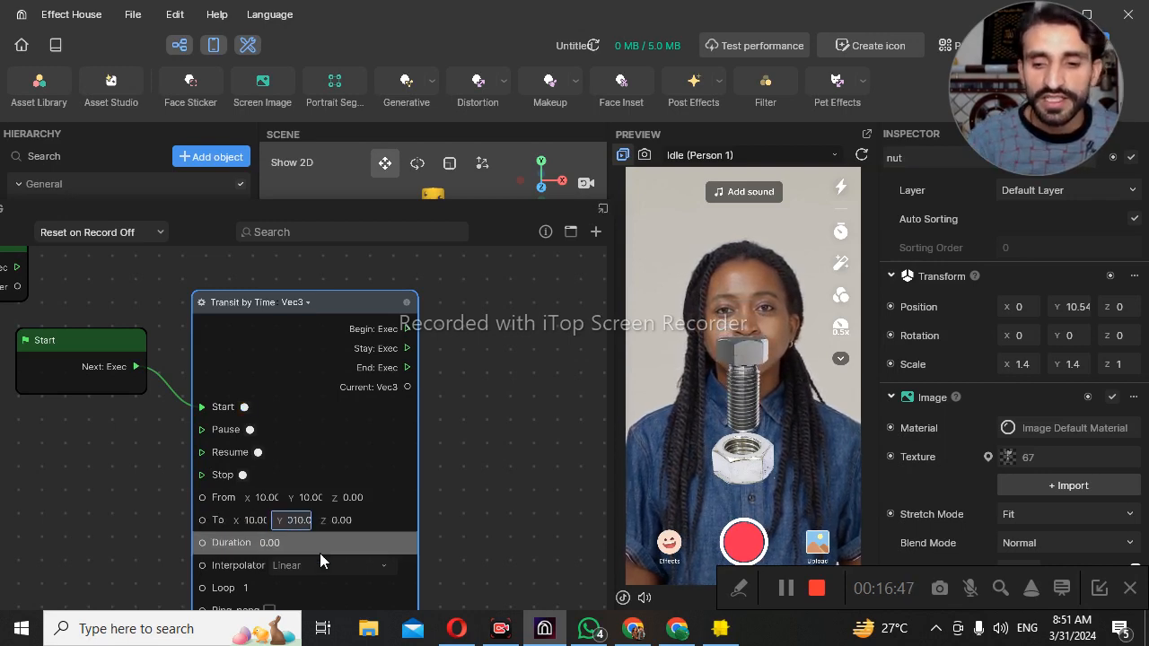
{"action": "key", "text": "BackSpace"}
{"action": "key", "text": "BackSpace"}
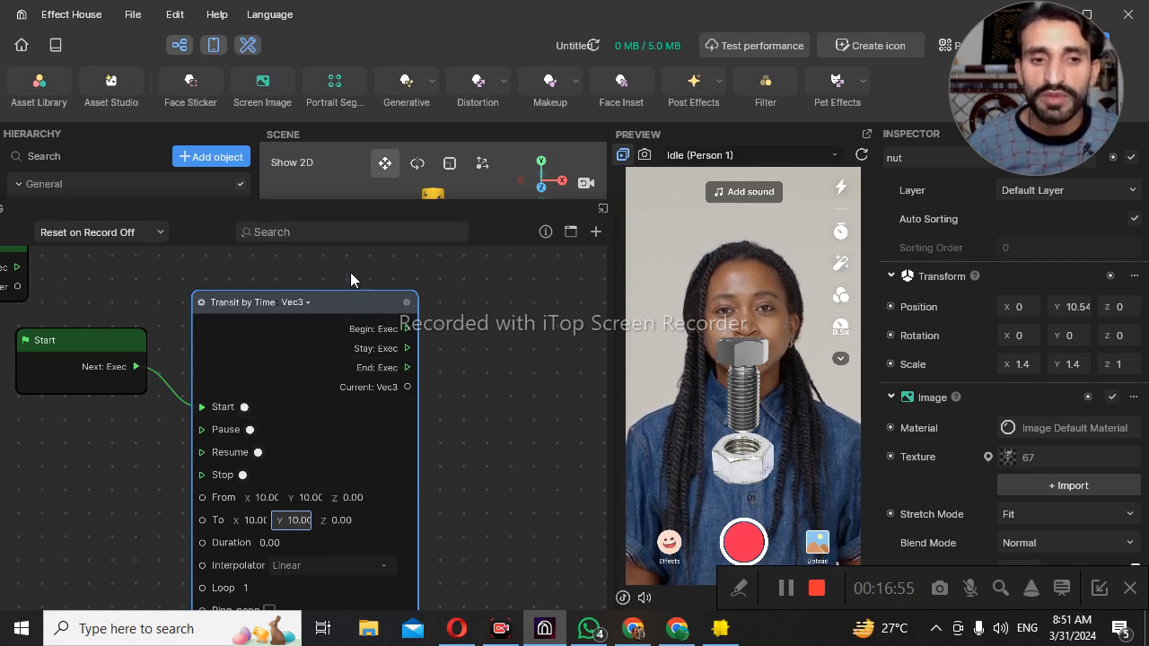
- Shift the Transit by Time node upward in the graph and set its duration to 4
{"action": "left_click_drag", "start_coordinate": [350, 296], "coordinate": [349, 273]}
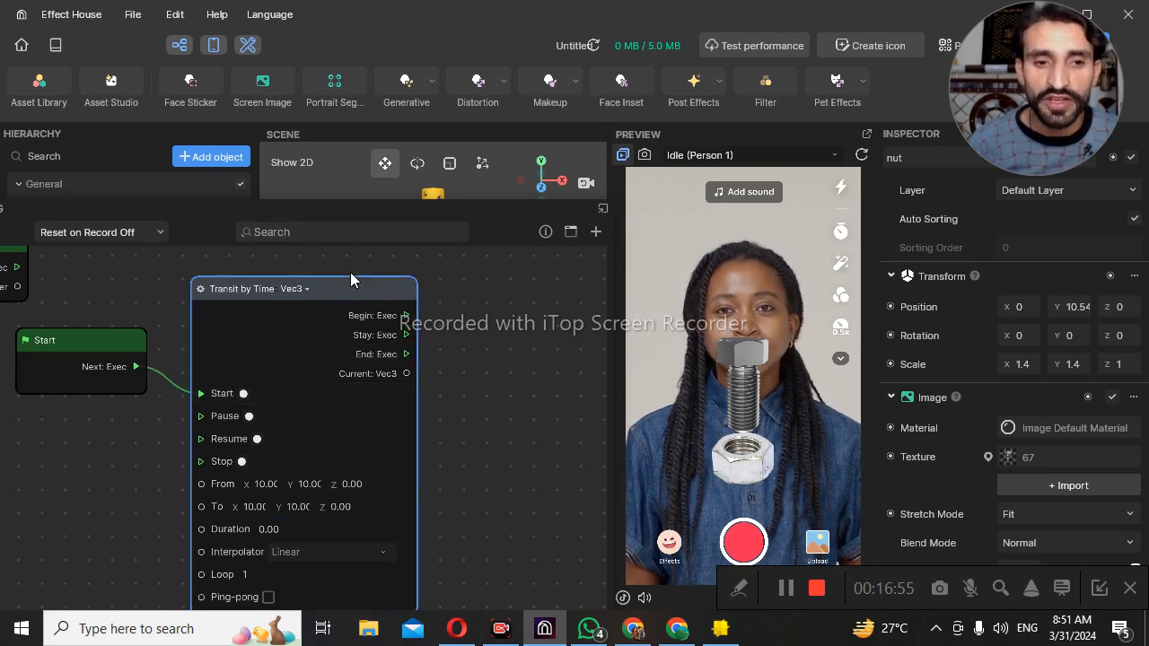
{"action": "left_click", "coordinate": [263, 518]}
{"action": "key", "text": "BackSpace"}
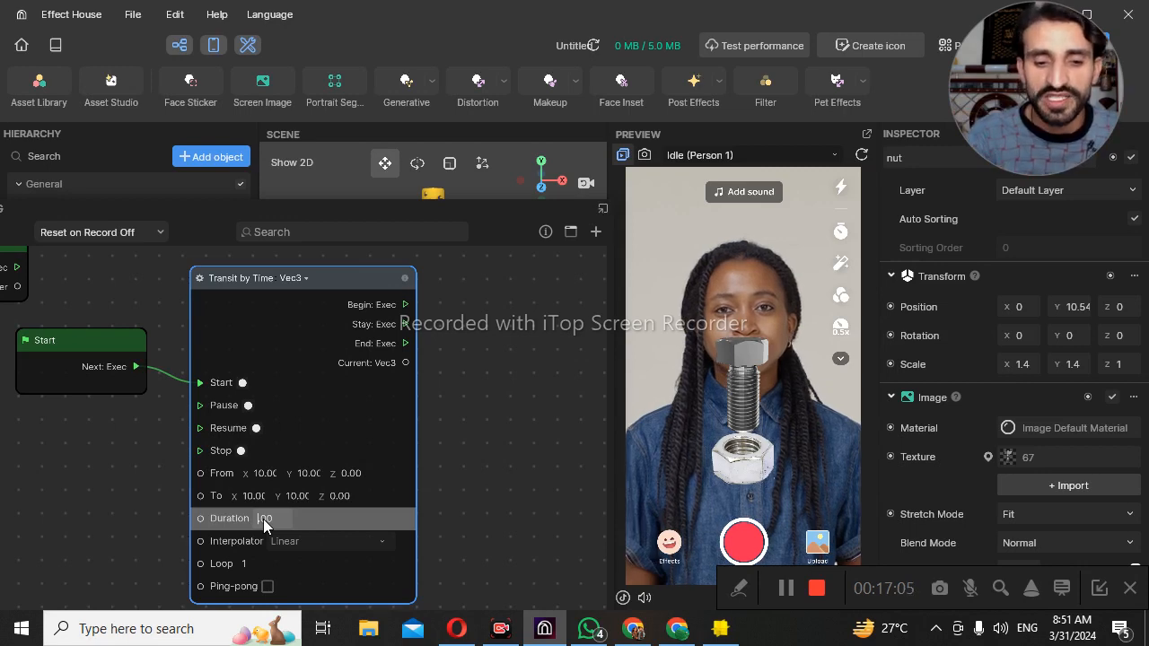
{"action": "type", "text": "4"}
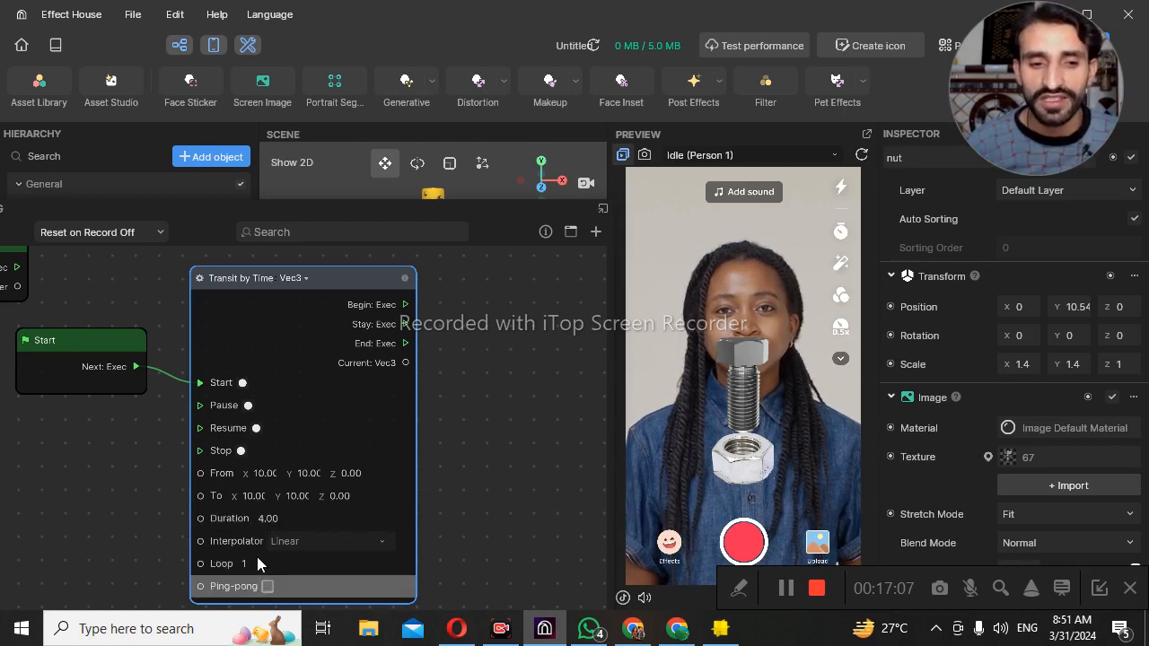
- Set the Transit by Time node's loop count to 500 and enable Ping-pong
{"action": "left_click", "coordinate": [255, 566]}
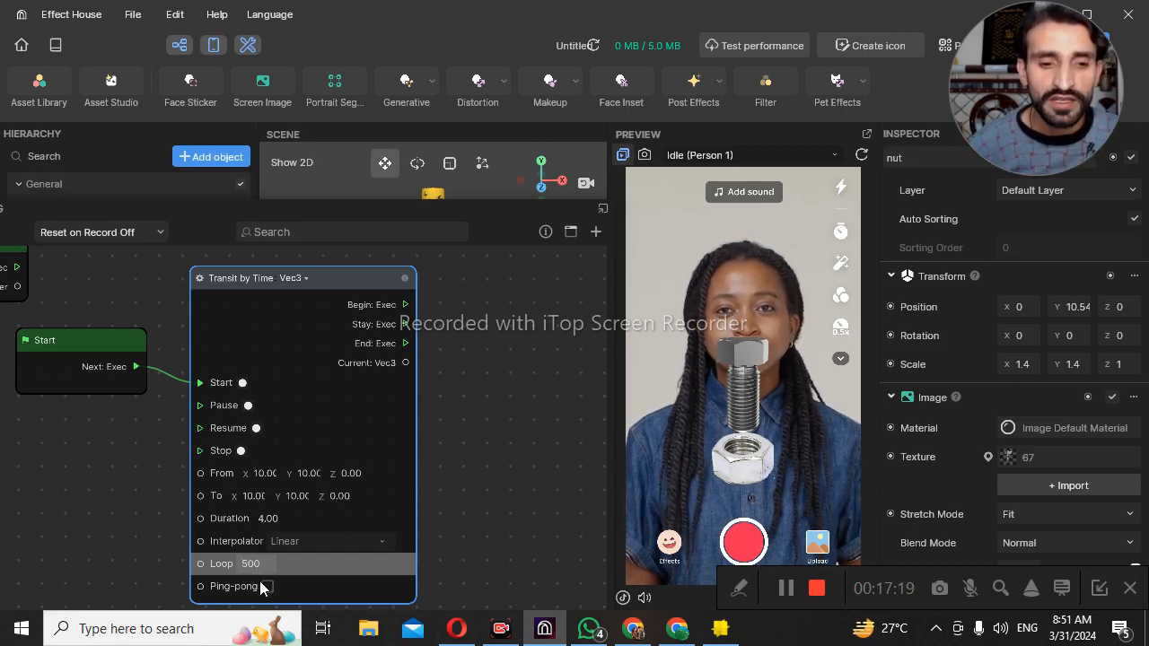
{"action": "type", "text": "0"}
{"action": "left_click", "coordinate": [266, 586]}
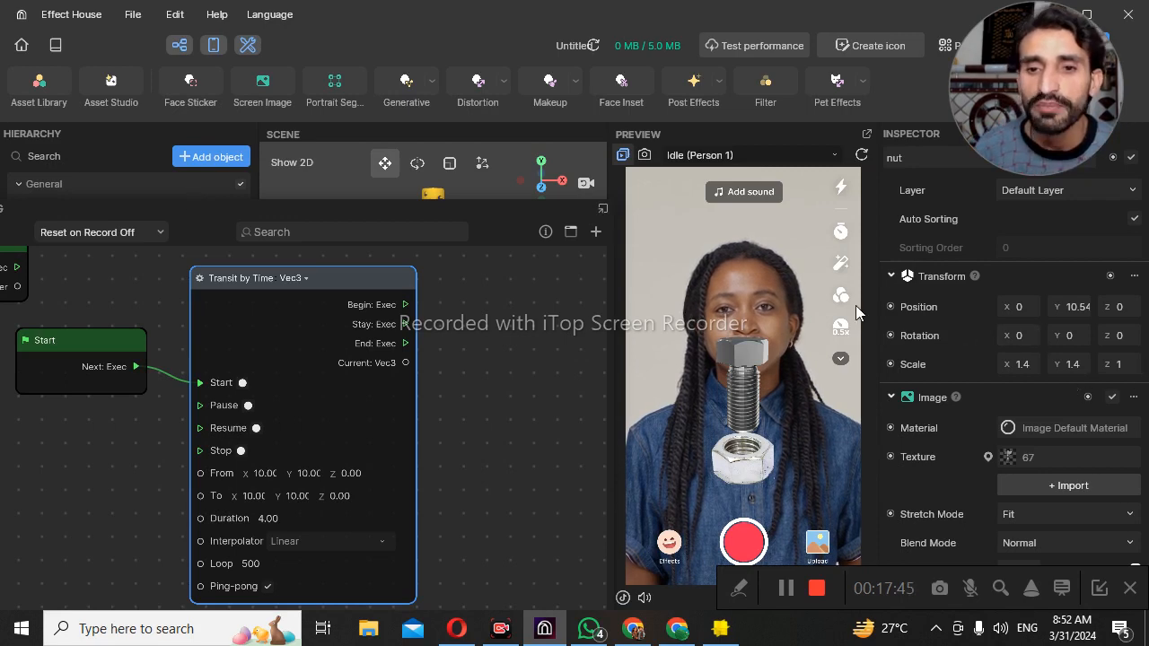
- Add a Set Position node for the nut beside Transit by Time, wiring Stay to Enter and Current to Value
{"action": "left_click", "coordinate": [890, 307]}
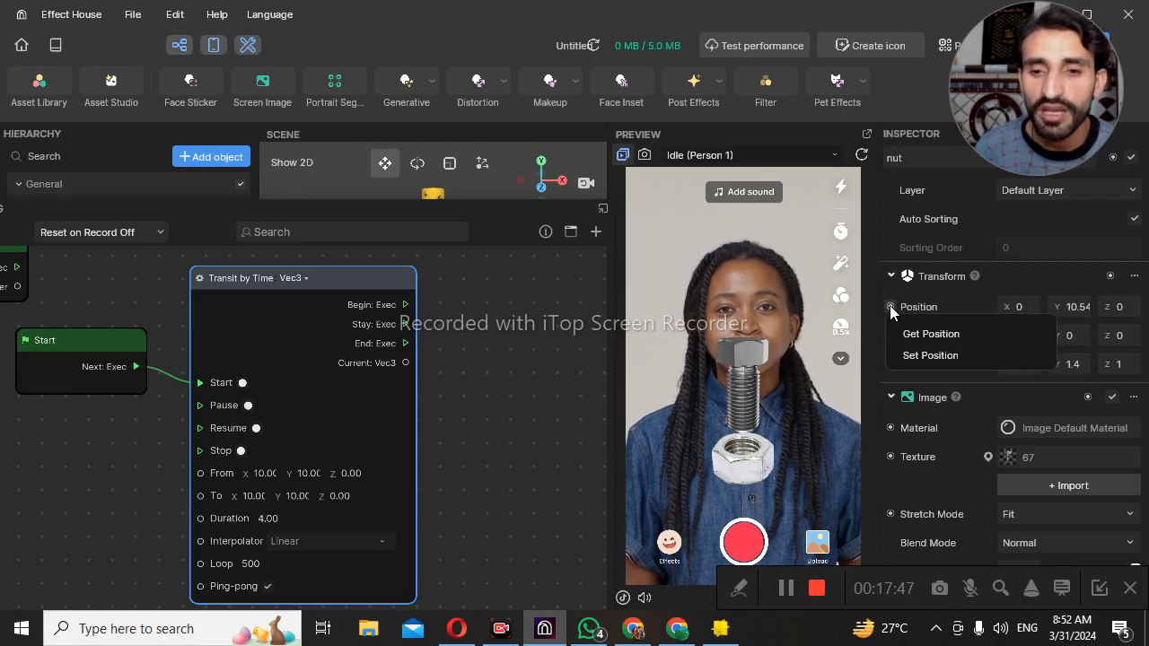
{"action": "left_click", "coordinate": [918, 355]}
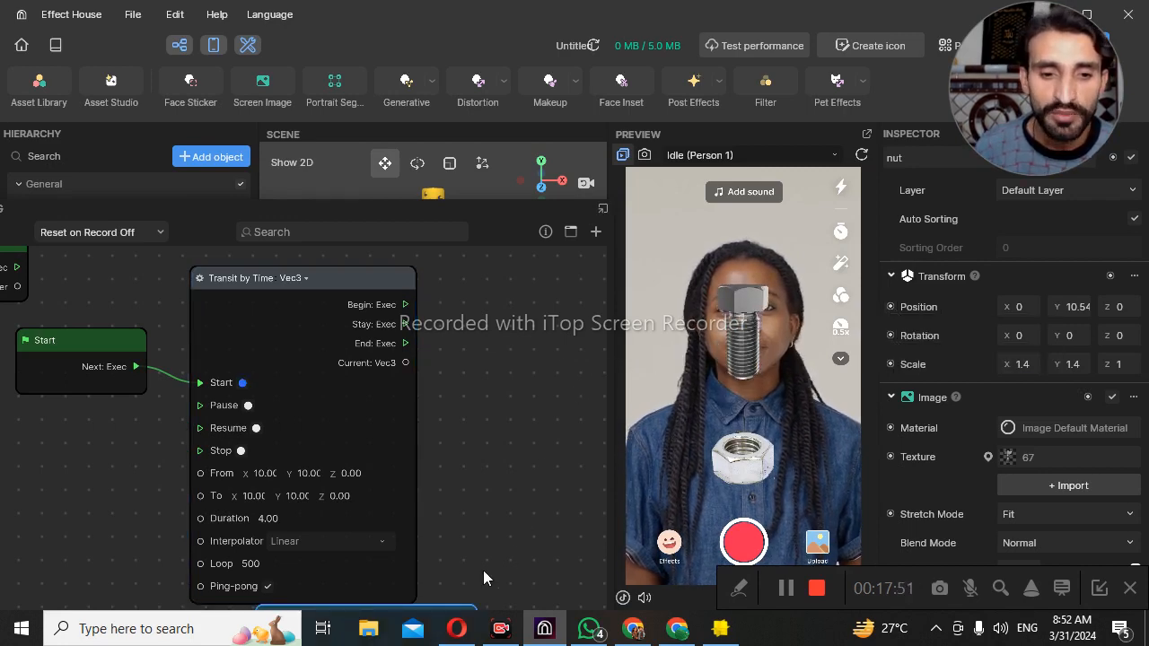
{"action": "left_click_drag", "start_coordinate": [448, 610], "coordinate": [508, 415]}
{"action": "left_click_drag", "start_coordinate": [446, 433], "coordinate": [561, 268]}
{"action": "left_click_drag", "start_coordinate": [405, 324], "coordinate": [473, 323]}
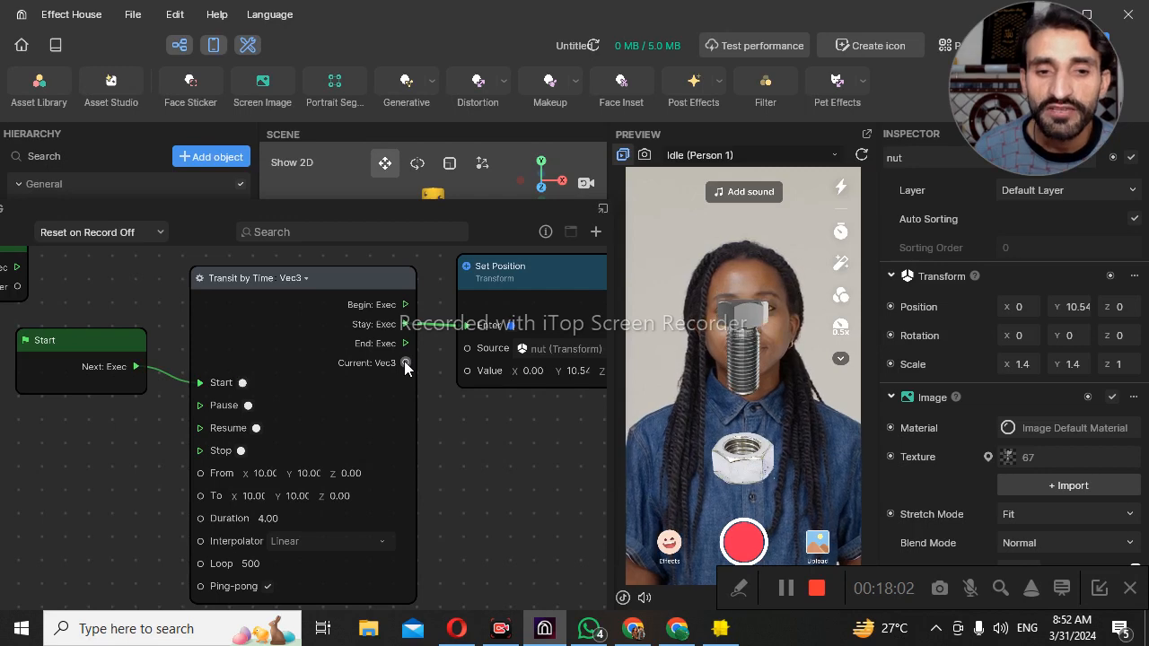
{"action": "left_click_drag", "start_coordinate": [404, 361], "coordinate": [467, 373]}
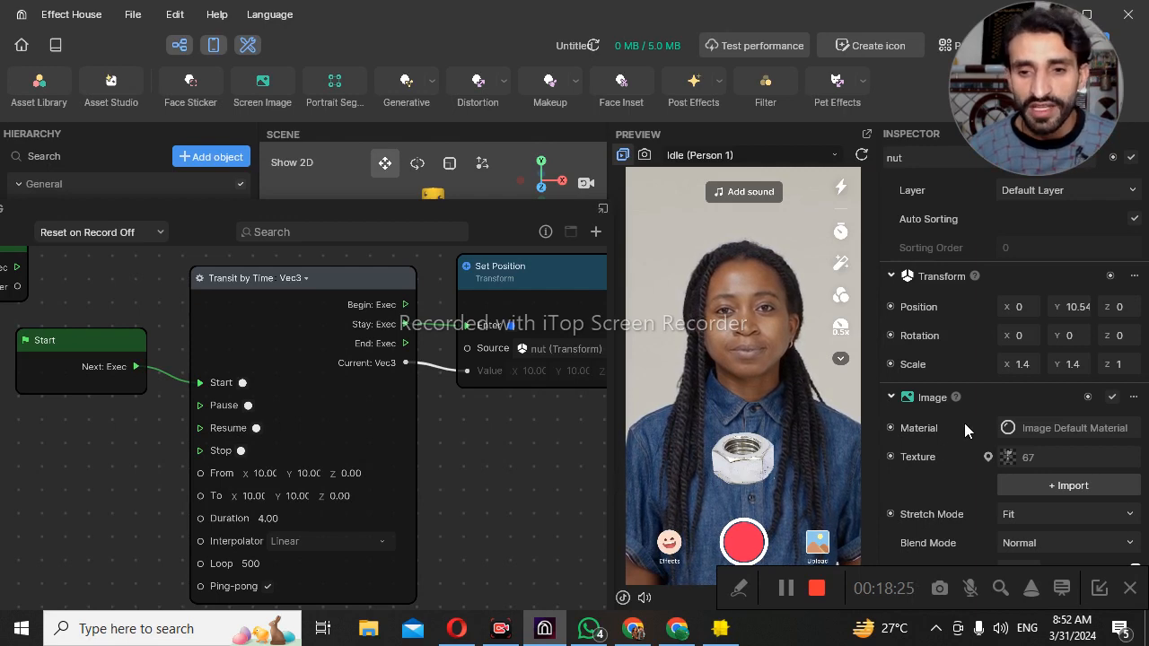
- Make the nut's Rigid Body static and restart the preview
{"action": "scroll", "coordinate": [964, 428], "scroll_direction": "down", "scroll_amount": 3}
{"action": "scroll", "coordinate": [964, 431], "scroll_direction": "down", "scroll_amount": 4}
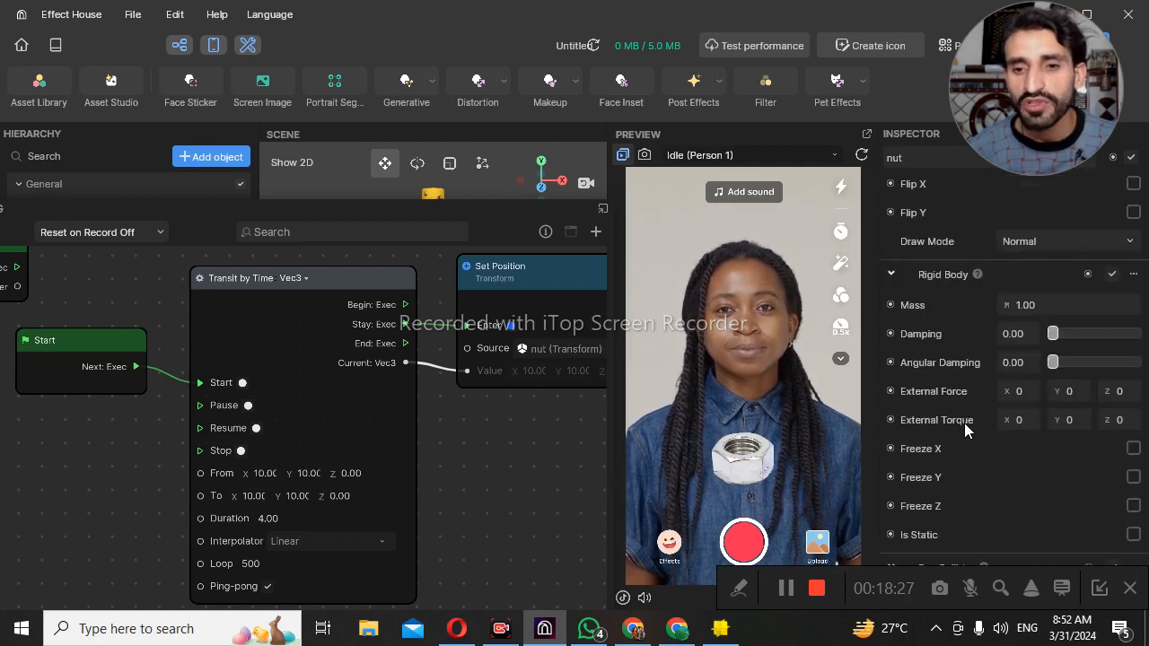
{"action": "scroll", "coordinate": [964, 431], "scroll_direction": "up", "scroll_amount": 2}
{"action": "scroll", "coordinate": [964, 423], "scroll_direction": "down", "scroll_amount": 2}
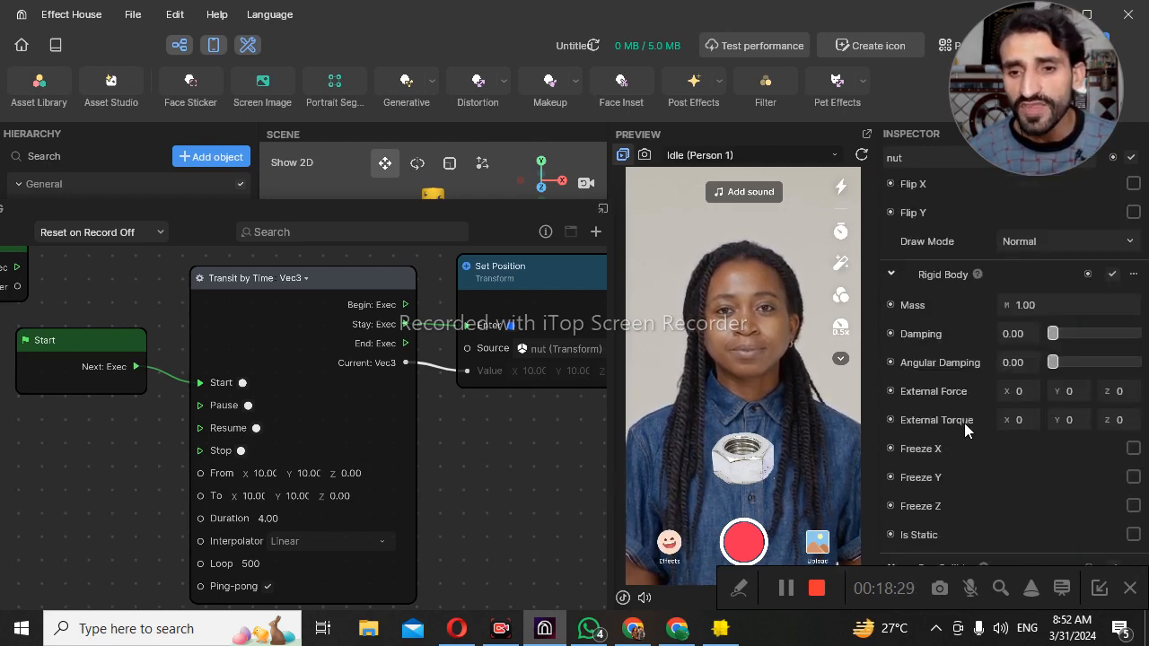
{"action": "scroll", "coordinate": [964, 423], "scroll_direction": "down", "scroll_amount": 2}
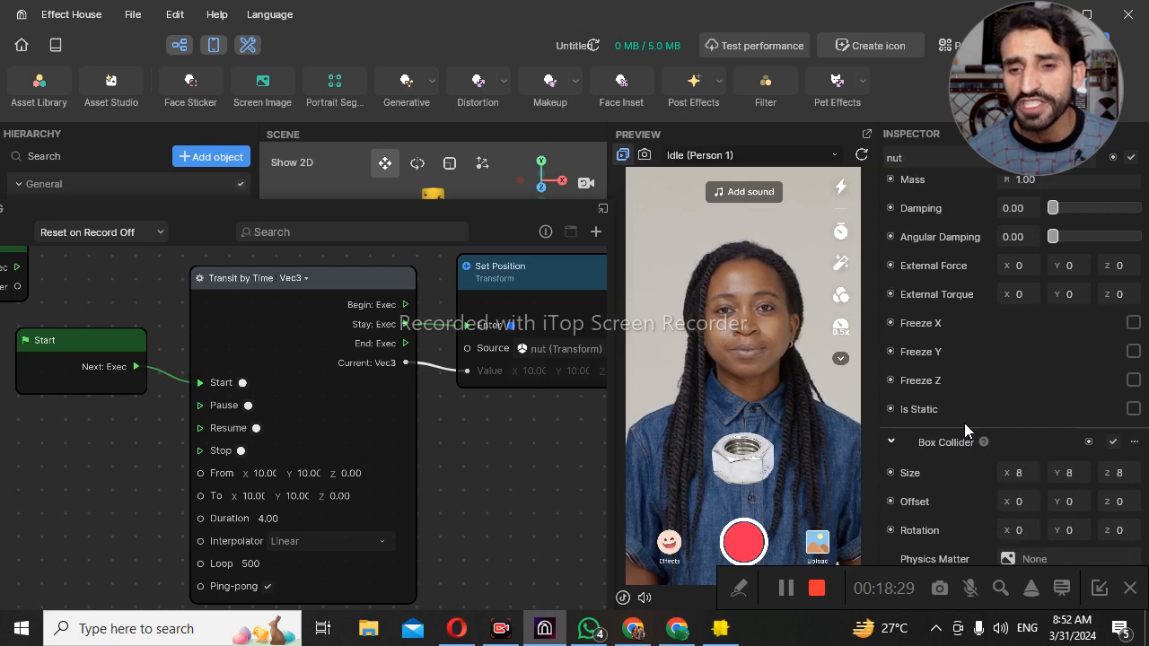
{"action": "left_click", "coordinate": [1134, 409]}
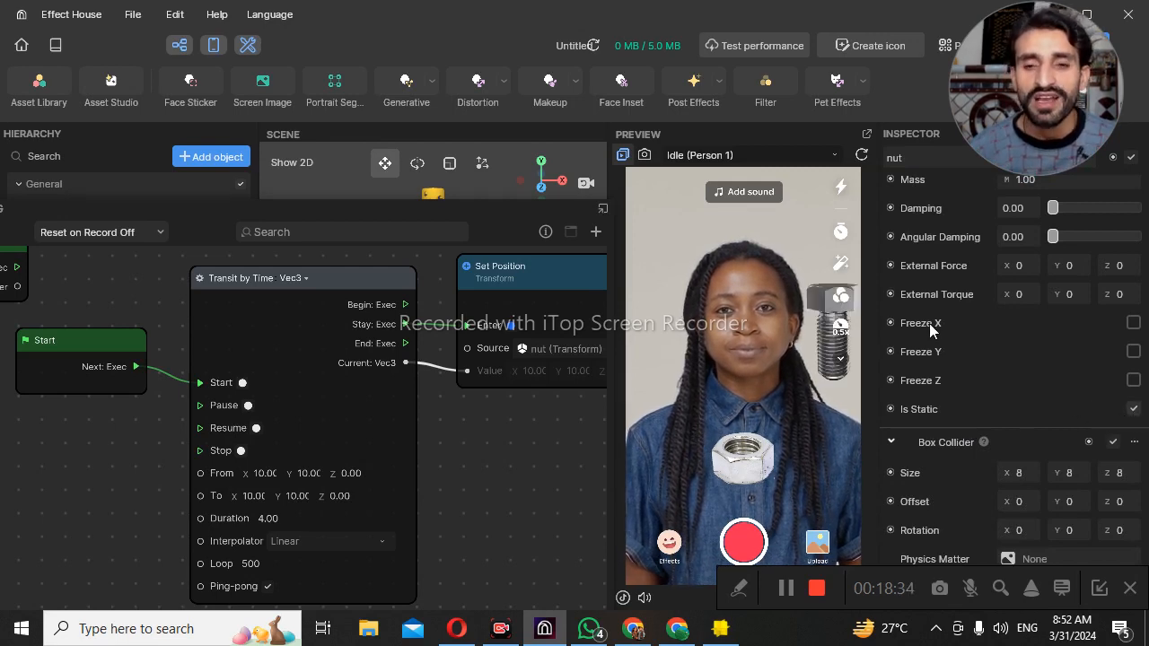
{"action": "left_click", "coordinate": [861, 158]}
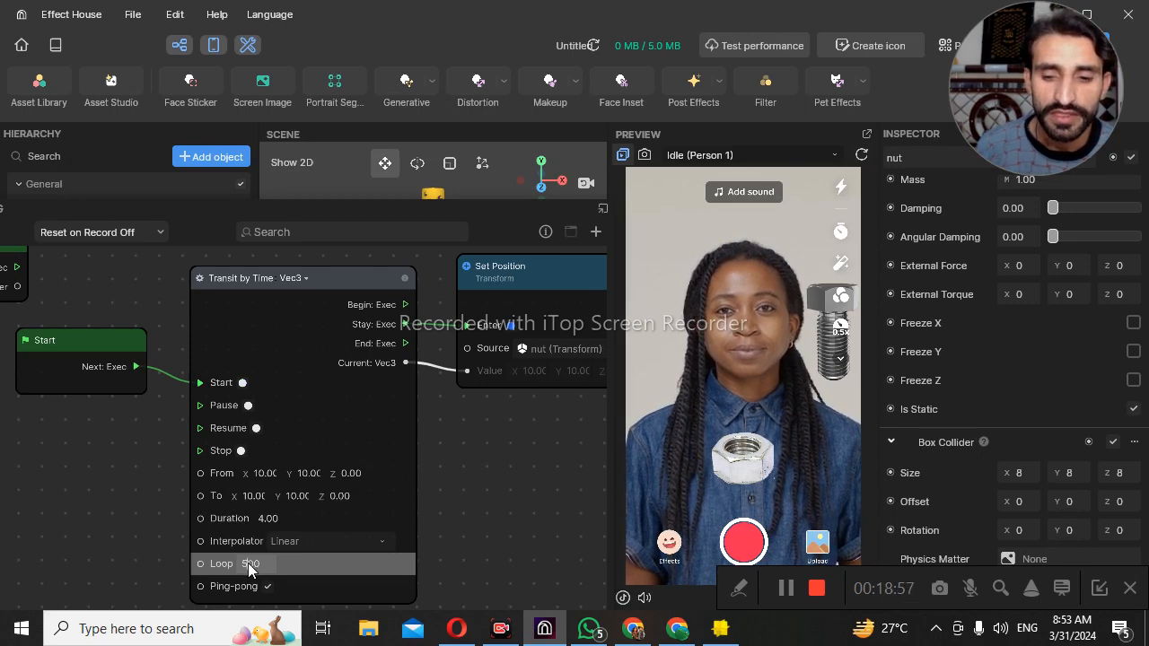
- Set the Transit by Time node's loop count to 1000 and its From X value to -10
{"action": "key", "text": "Delete"}
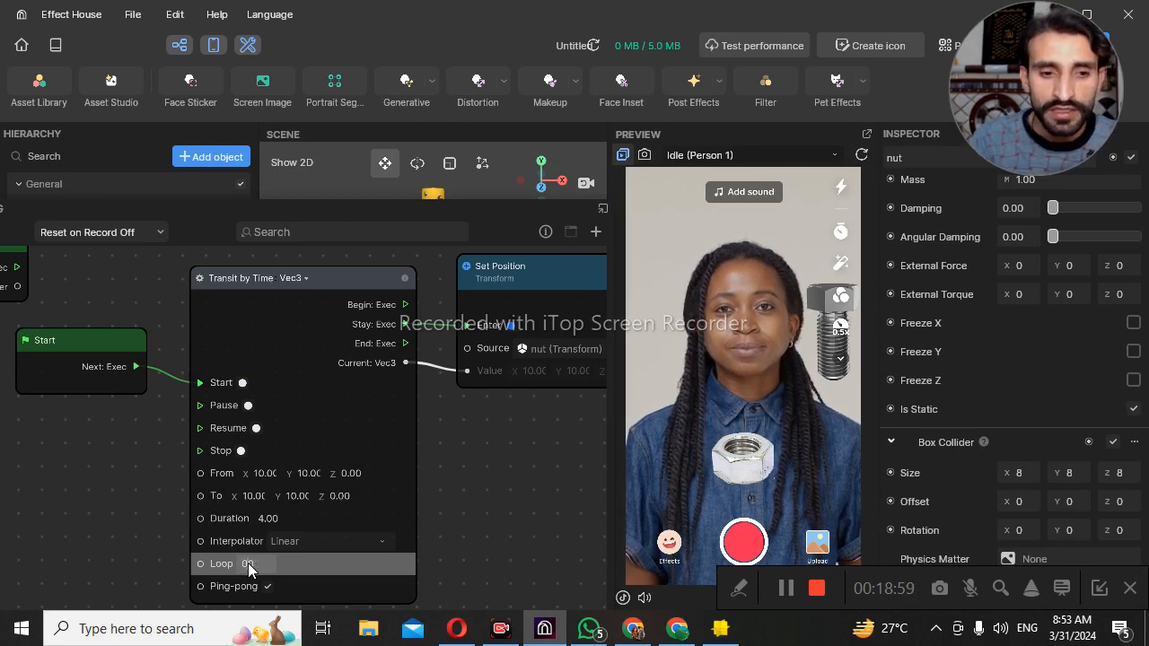
{"action": "type", "text": "1000"}
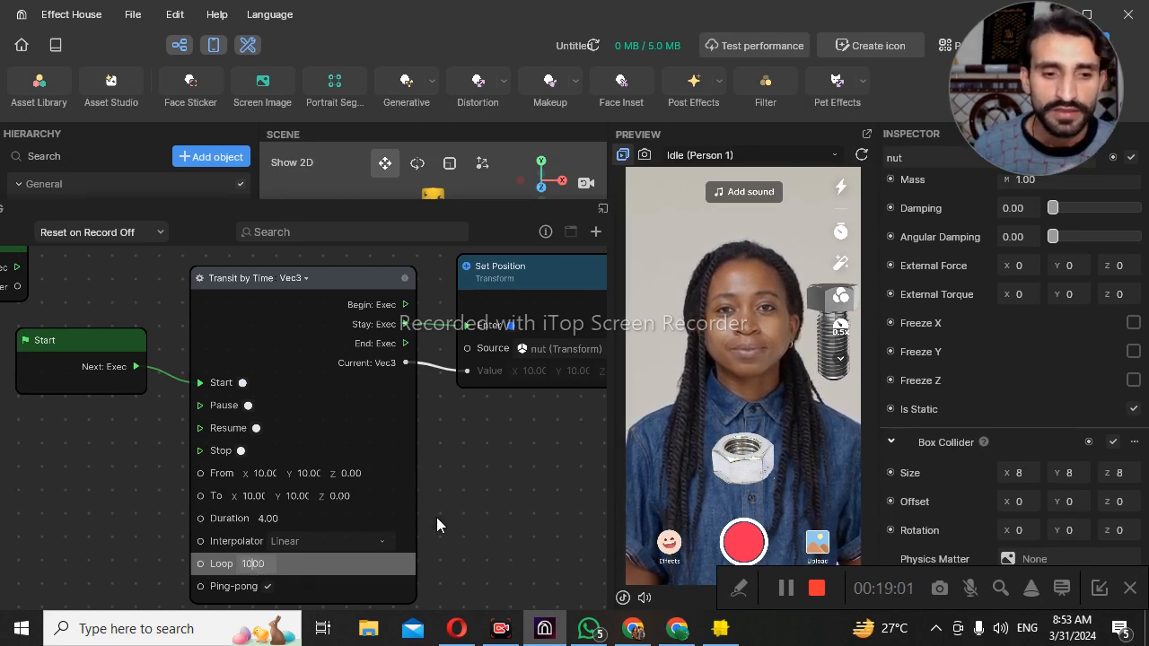
{"action": "left_click", "coordinate": [254, 479]}
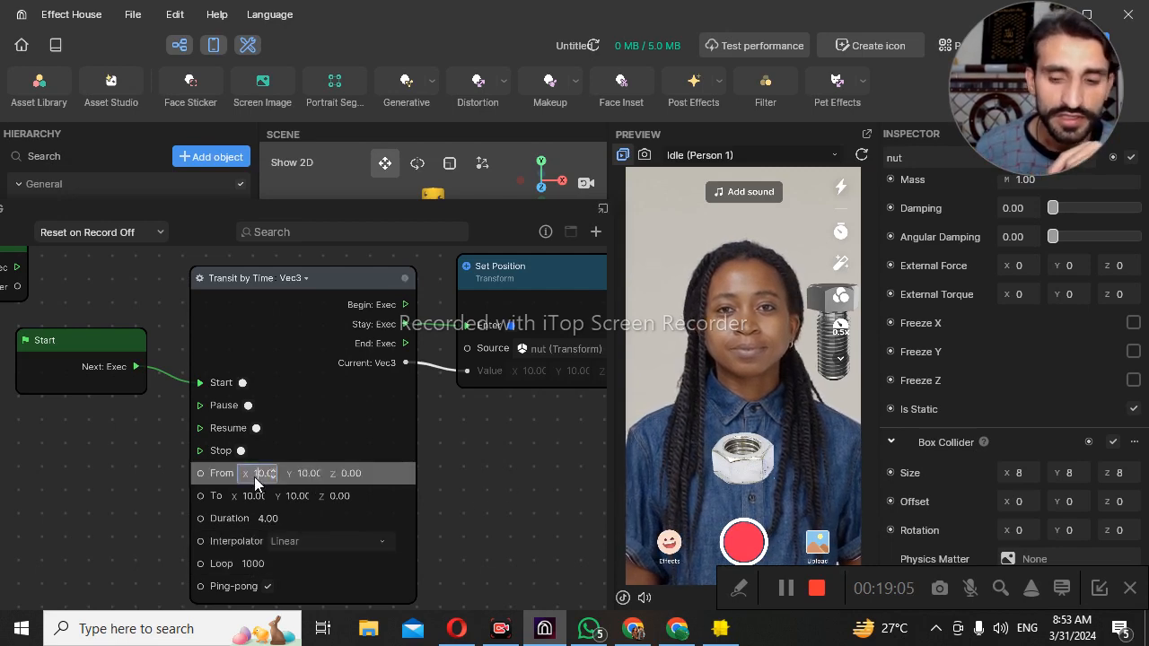
{"action": "type", "text": "-10"}
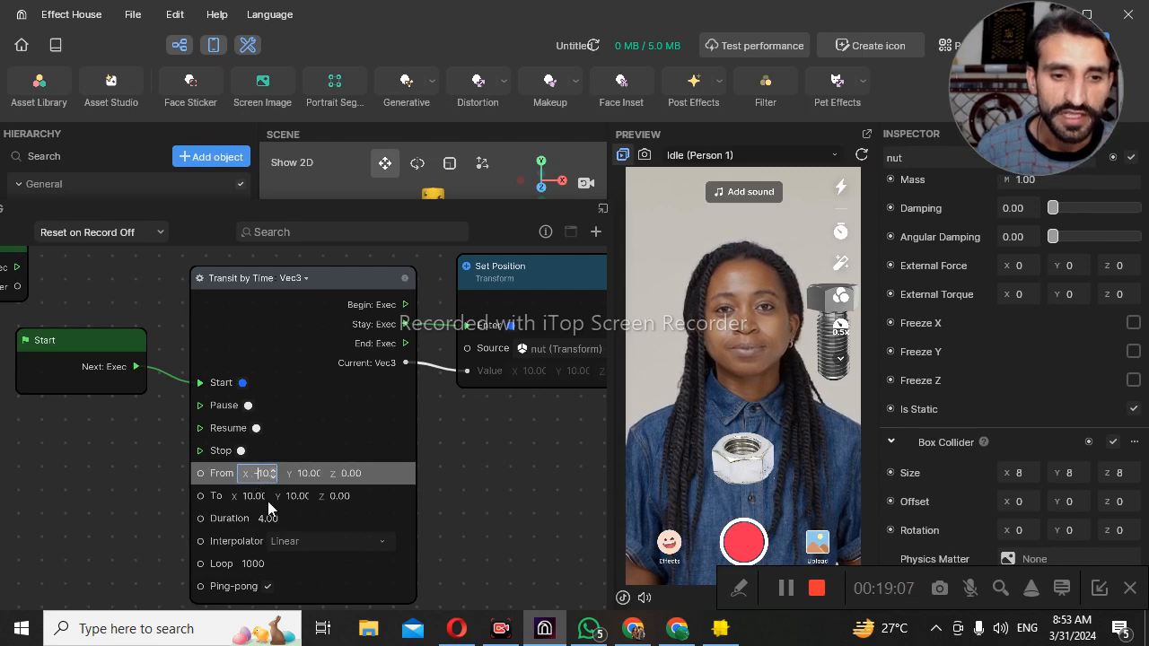
{"action": "key", "text": "Return"}
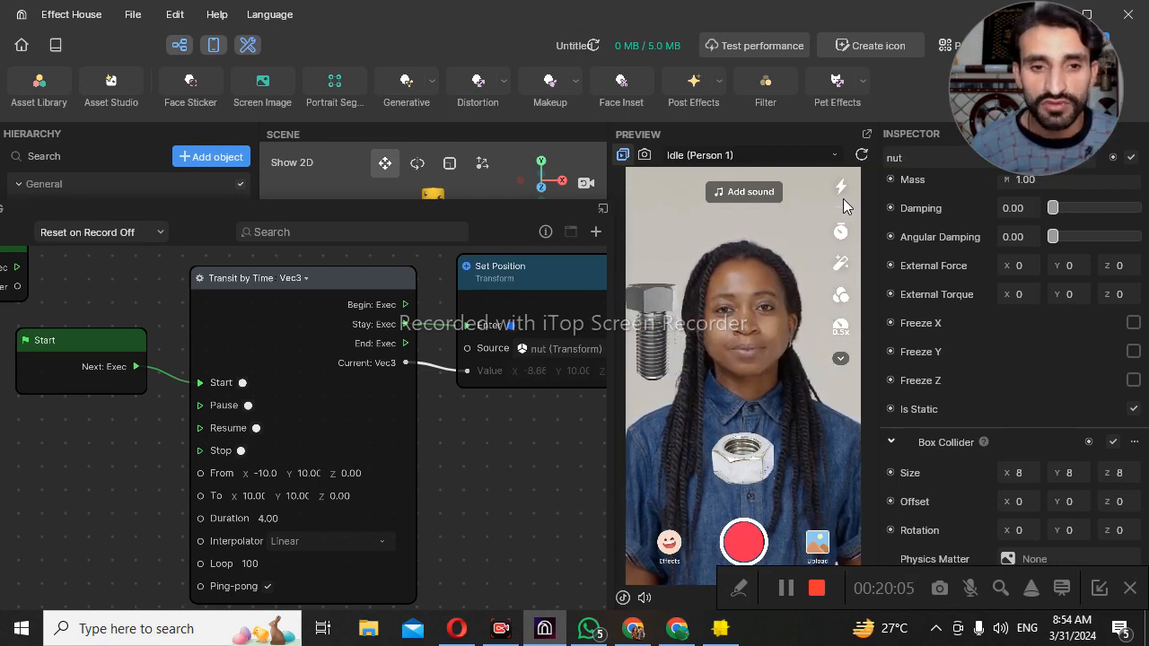
- Move the visual scripting graph window up over the scene so all nodes and the empty space below them show
{"action": "left_click_drag", "start_coordinate": [508, 207], "coordinate": [508, 123]}
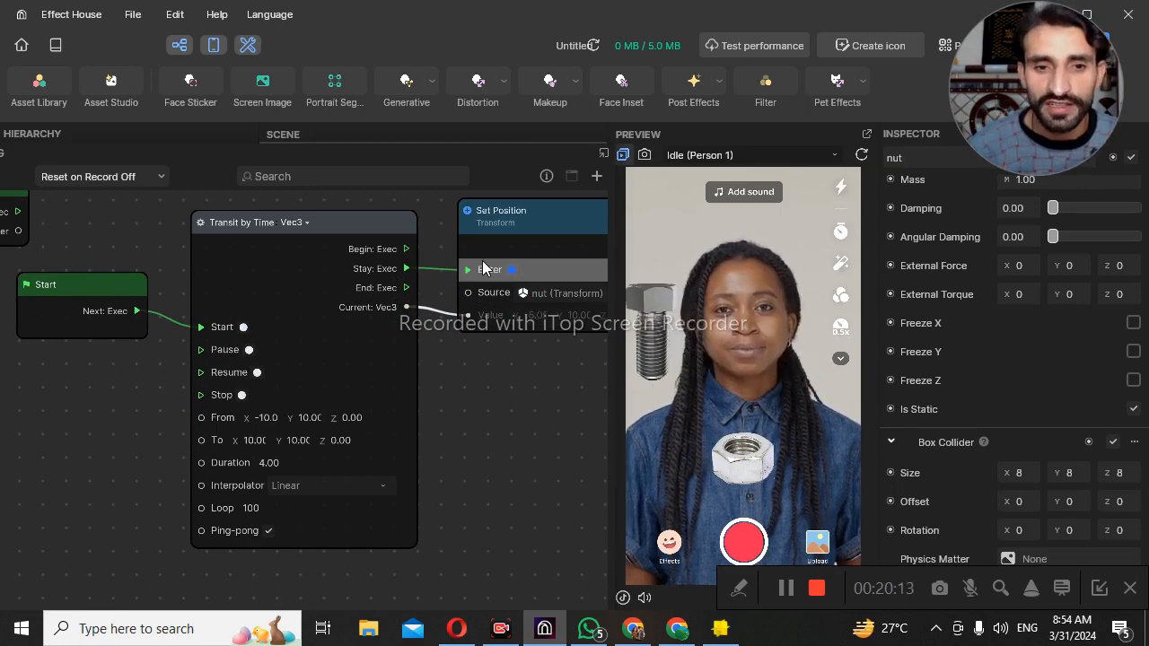
{"action": "scroll", "coordinate": [452, 367], "scroll_direction": "down", "scroll_amount": 3}
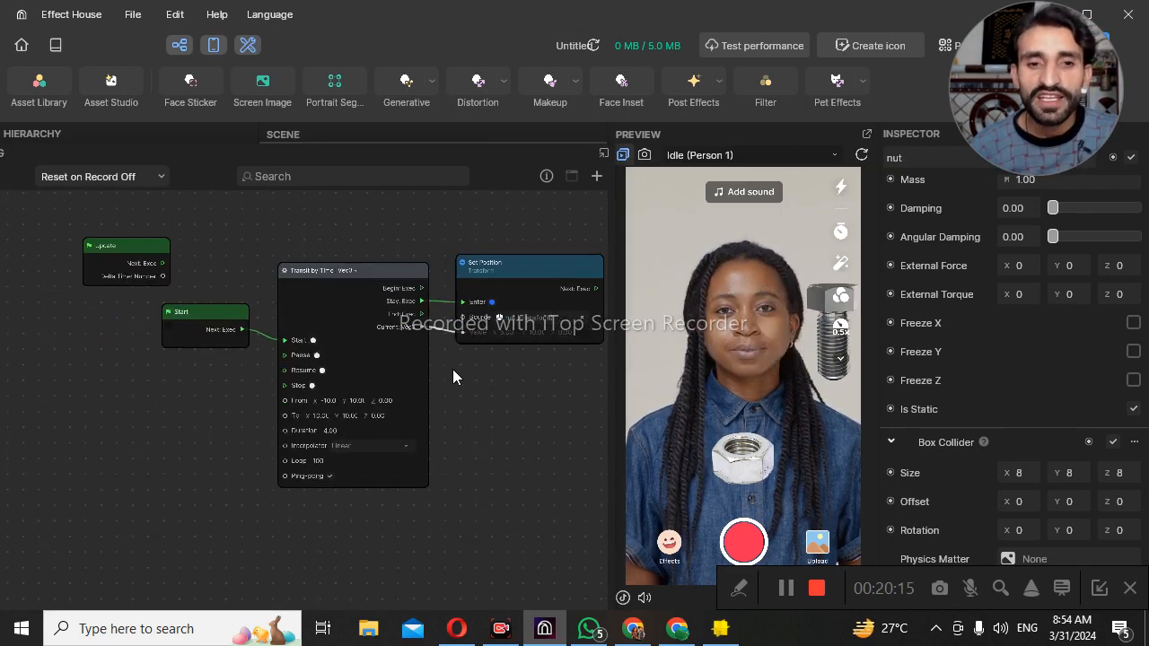
{"action": "scroll", "coordinate": [453, 368], "scroll_direction": "down", "scroll_amount": 2}
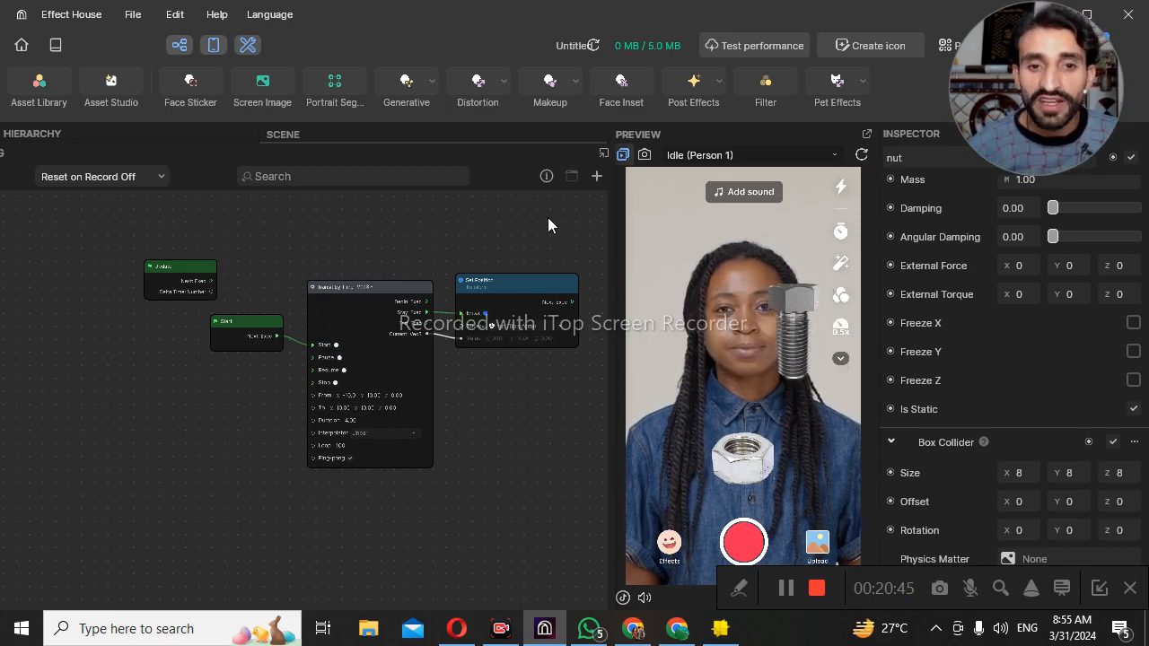
{"action": "left_click_drag", "start_coordinate": [515, 145], "coordinate": [515, 123]}
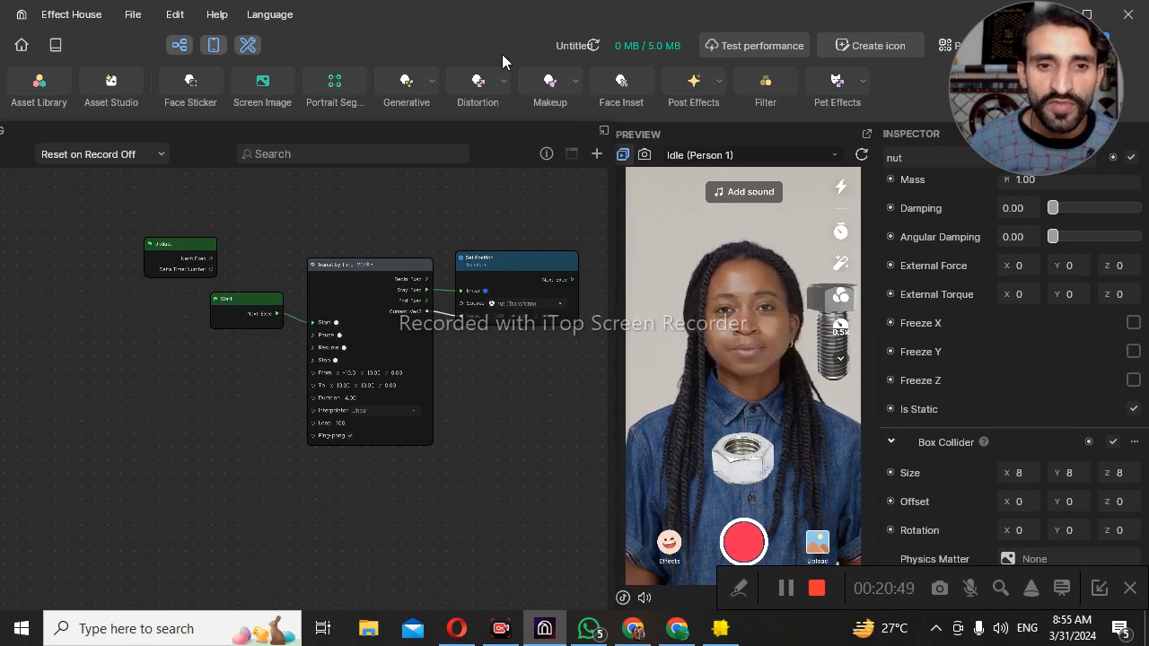
{"action": "left_click_drag", "start_coordinate": [505, 139], "coordinate": [504, 97]}
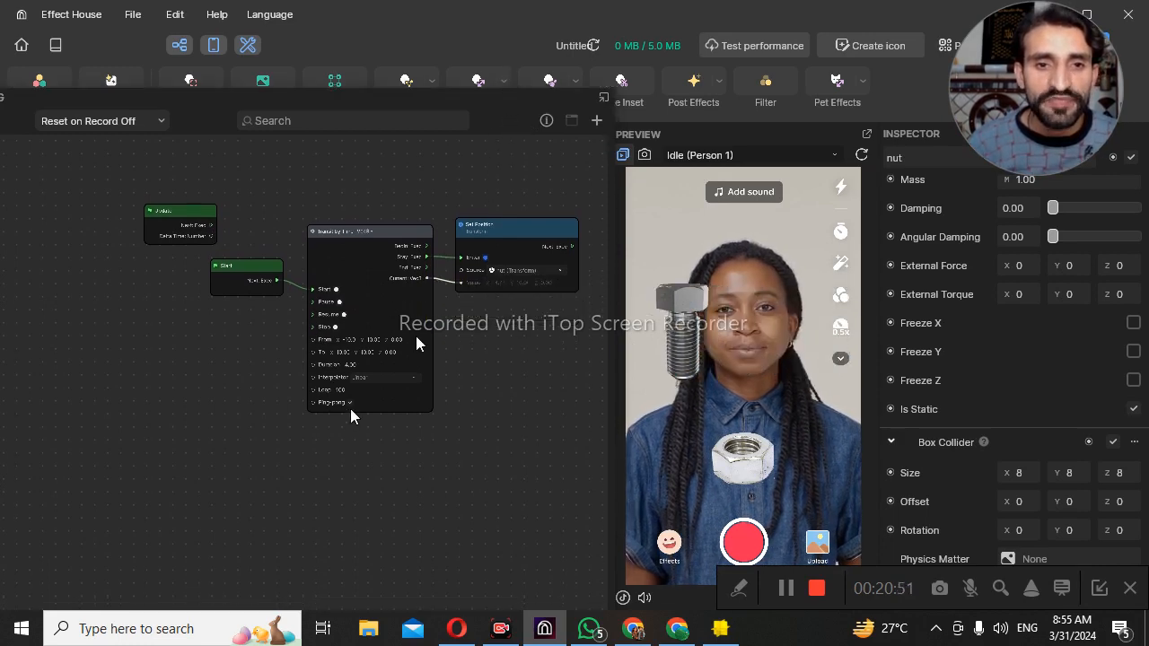
- Add a Screen Tap node and place it in the empty area below the Start node
{"action": "right_click", "coordinate": [217, 509]}
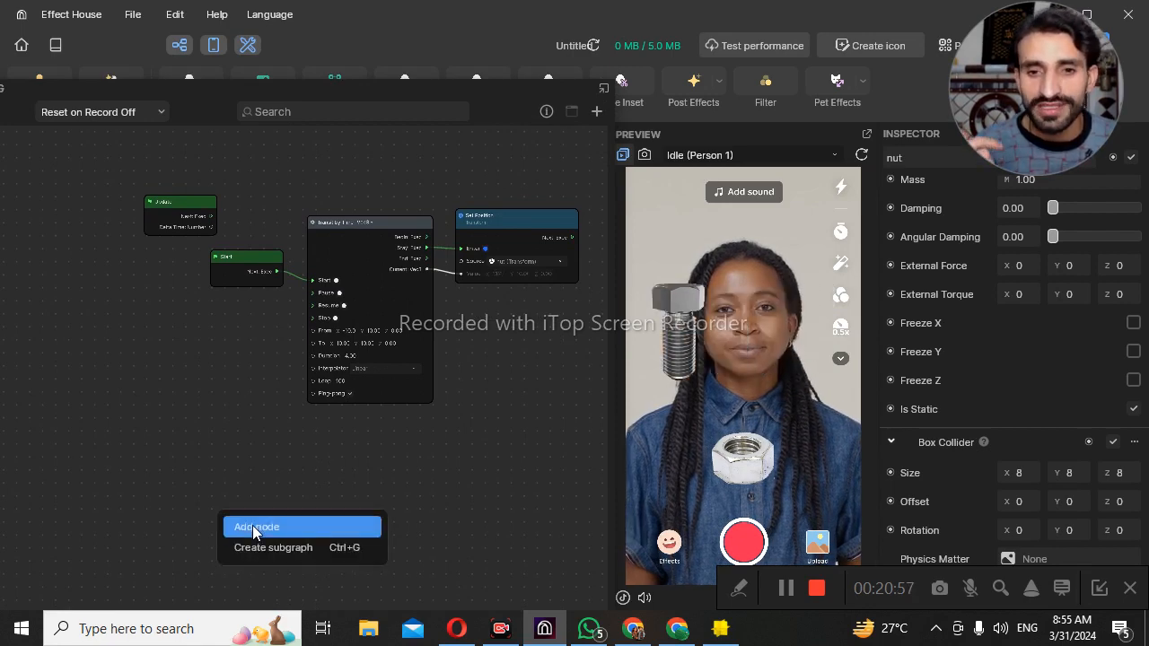
{"action": "left_click", "coordinate": [254, 529]}
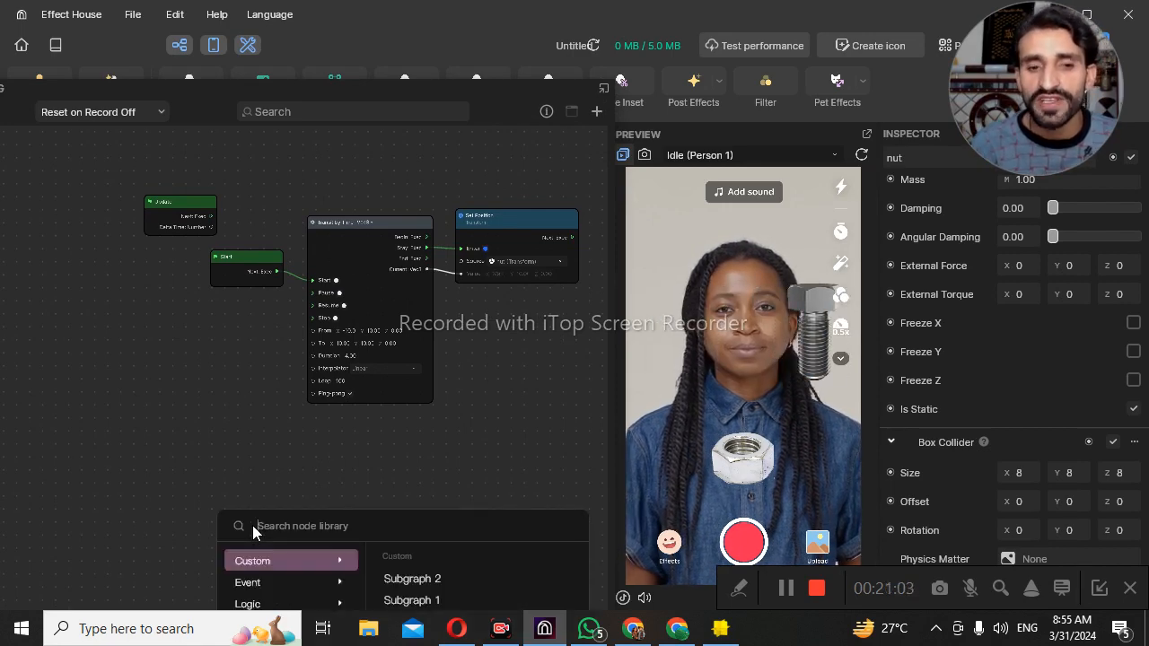
{"action": "type", "text": "s"}
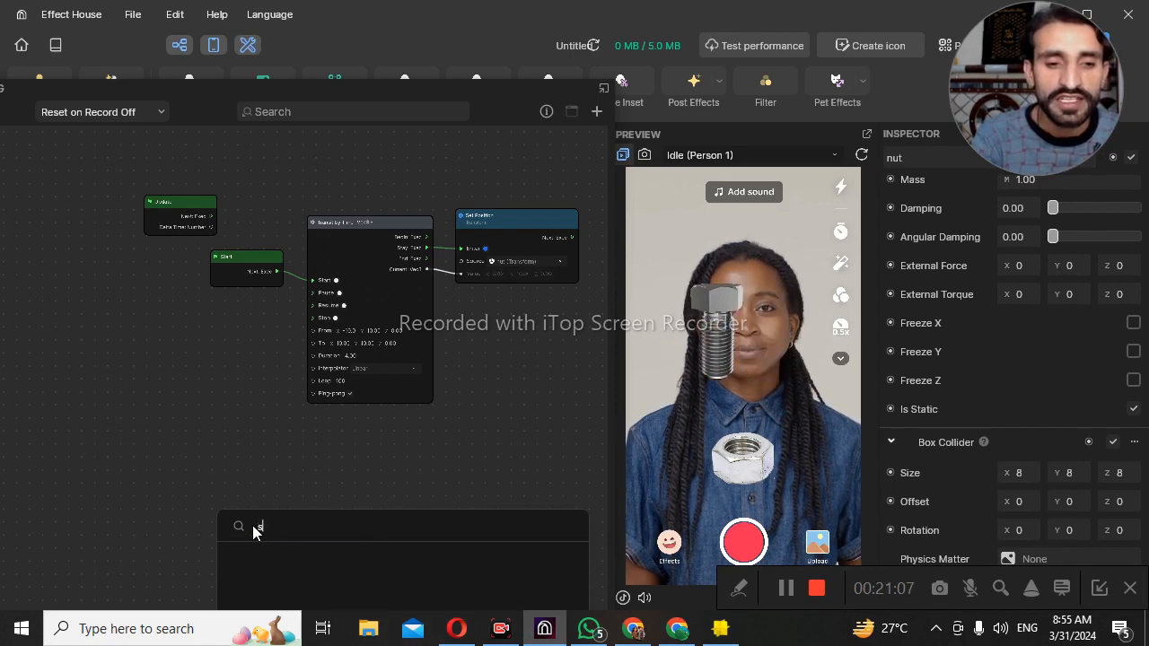
{"action": "type", "text": "c"}
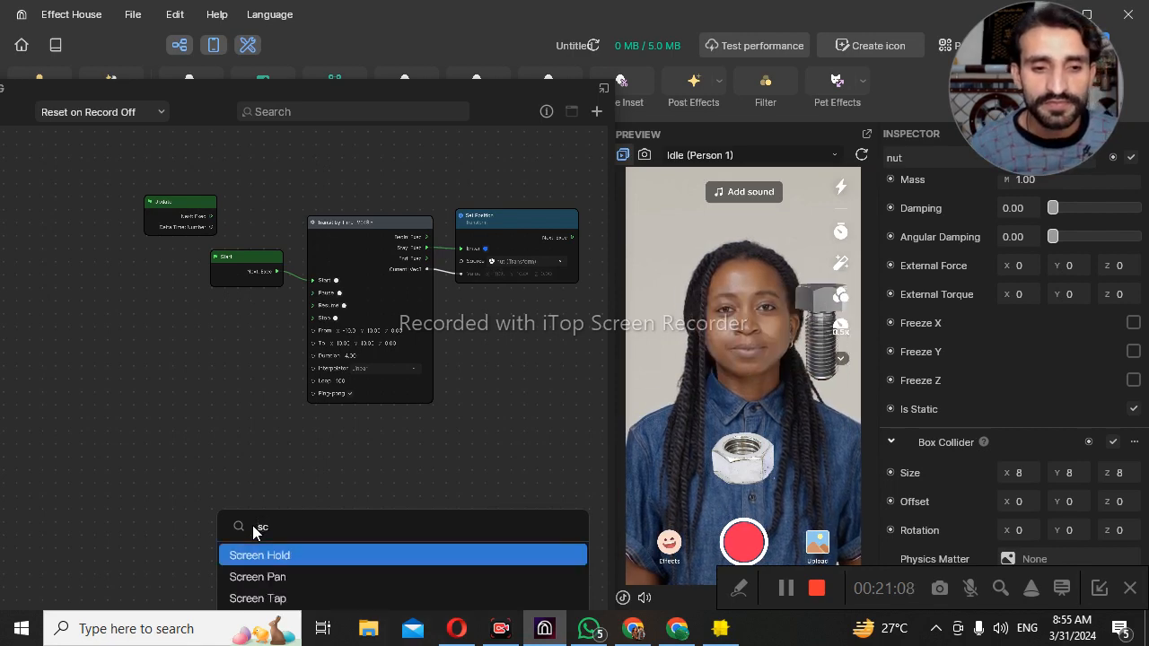
{"action": "left_click", "coordinate": [277, 599]}
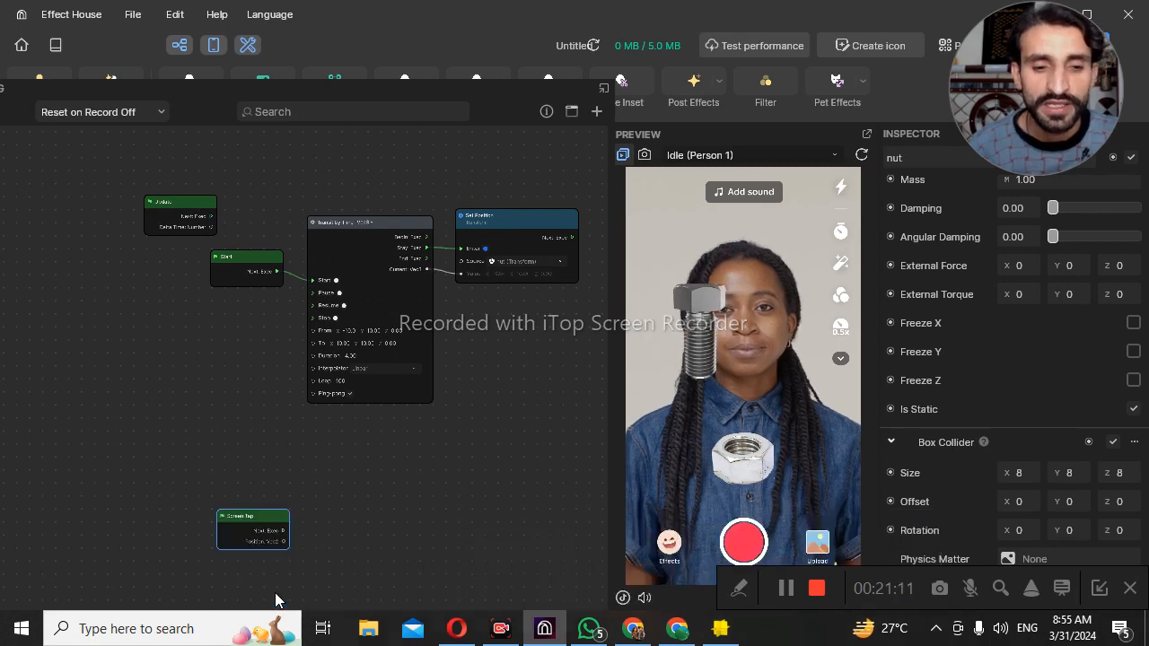
{"action": "left_click_drag", "start_coordinate": [263, 521], "coordinate": [179, 473]}
{"action": "scroll", "coordinate": [178, 471], "scroll_direction": "up", "scroll_amount": 3}
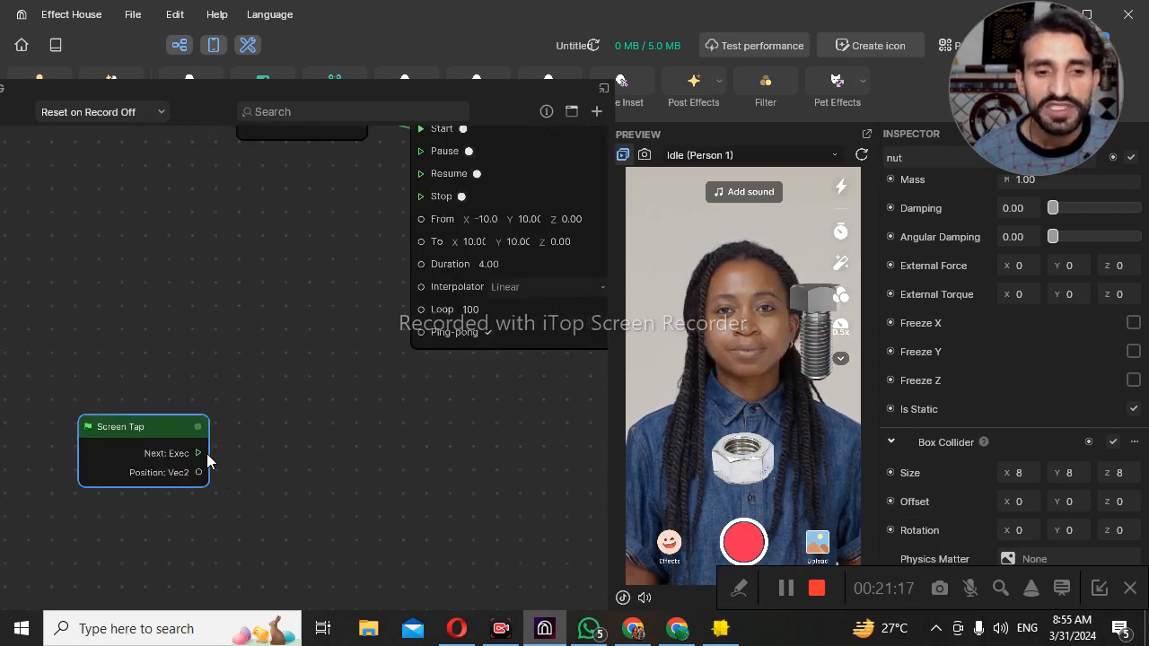
- Add a Sequence node driven by the Screen Tap node's Next output and place it beside that node
{"action": "left_click_drag", "start_coordinate": [199, 453], "coordinate": [239, 451]}
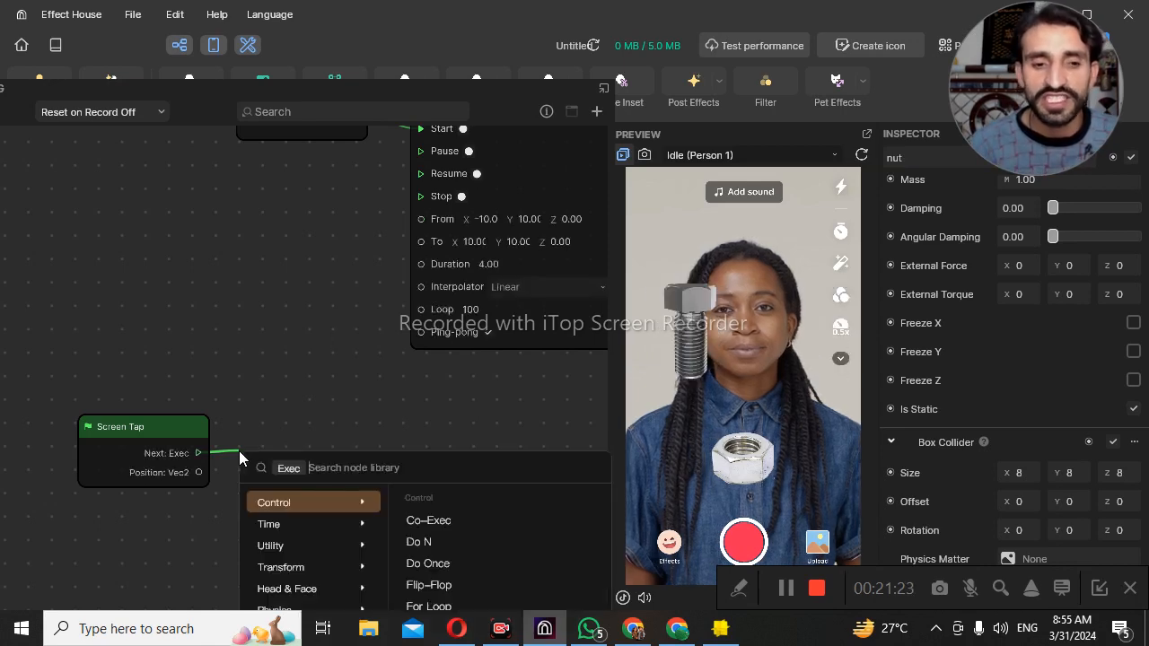
{"action": "type", "text": "se"}
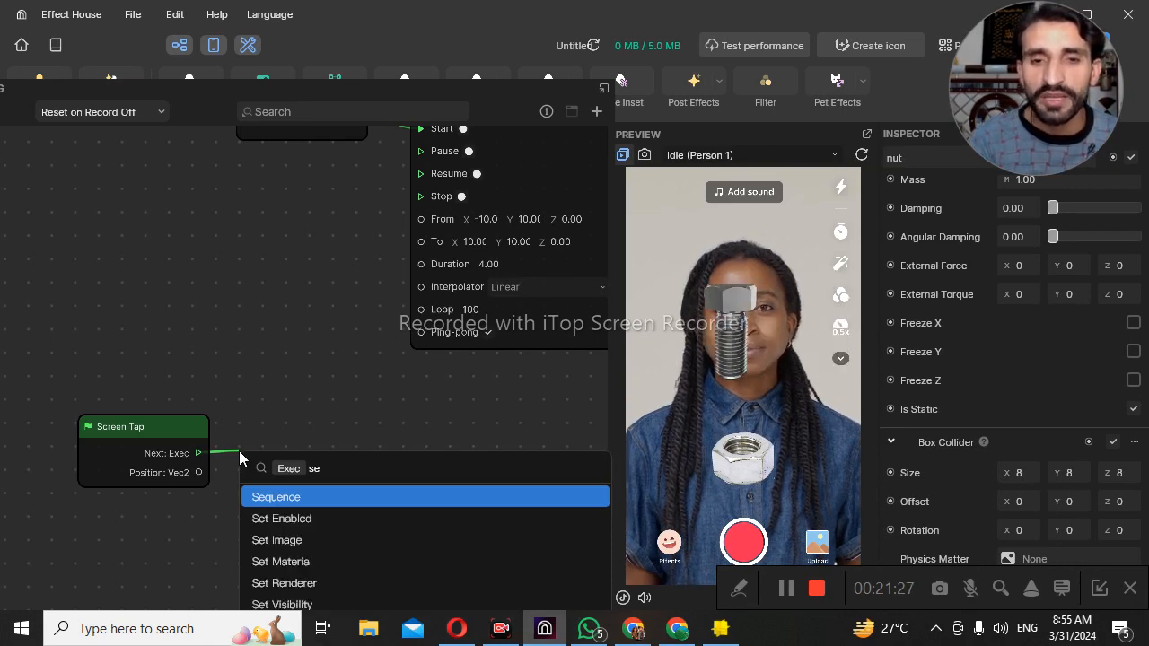
{"action": "key", "text": "Return"}
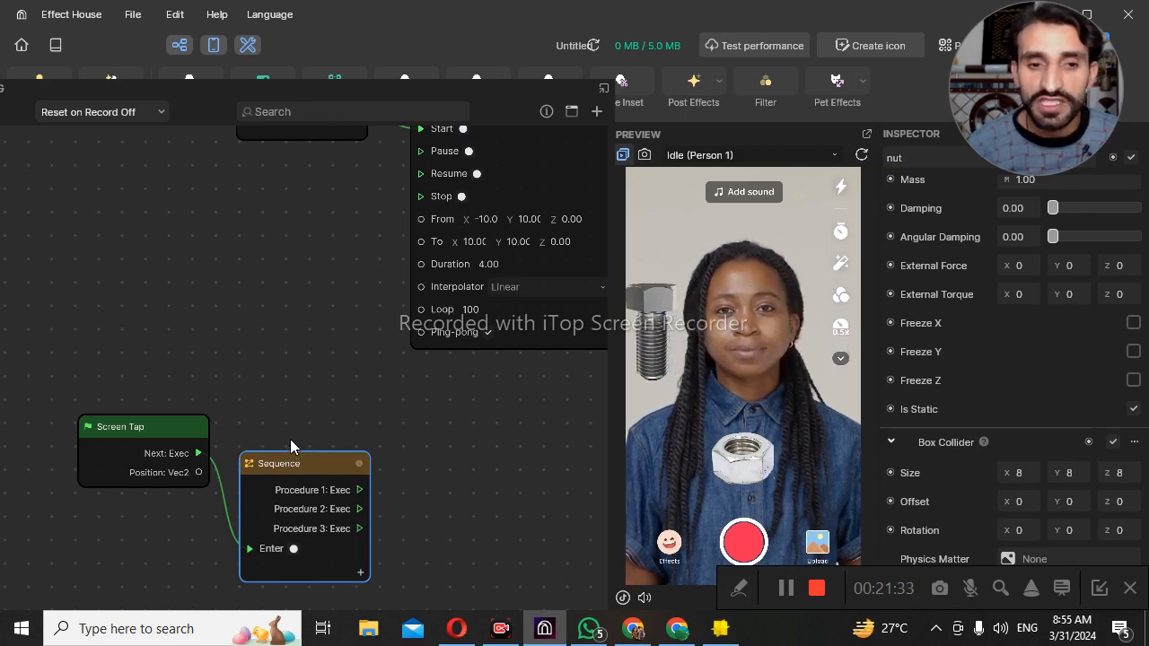
{"action": "left_click_drag", "start_coordinate": [290, 463], "coordinate": [290, 439]}
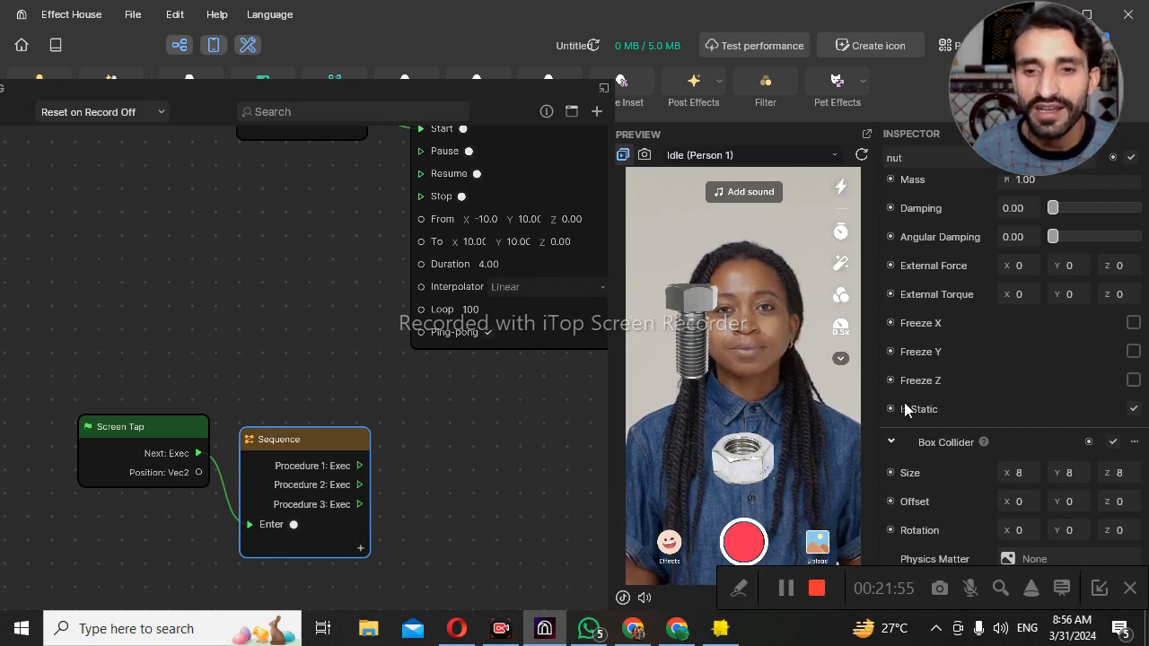
- Run a Set Is Static node for the nut's Rigid Body from Procedure 1 with Value off, and test a tap in the preview
{"action": "scroll", "coordinate": [942, 409], "scroll_direction": "down", "scroll_amount": 2}
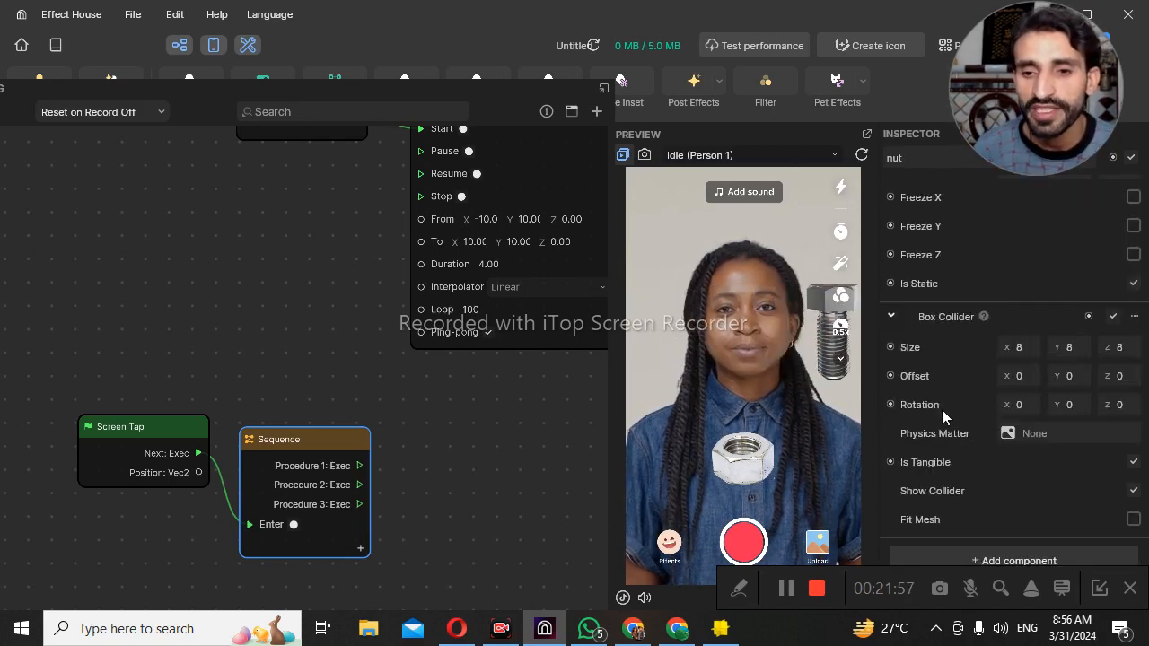
{"action": "left_click", "coordinate": [891, 283]}
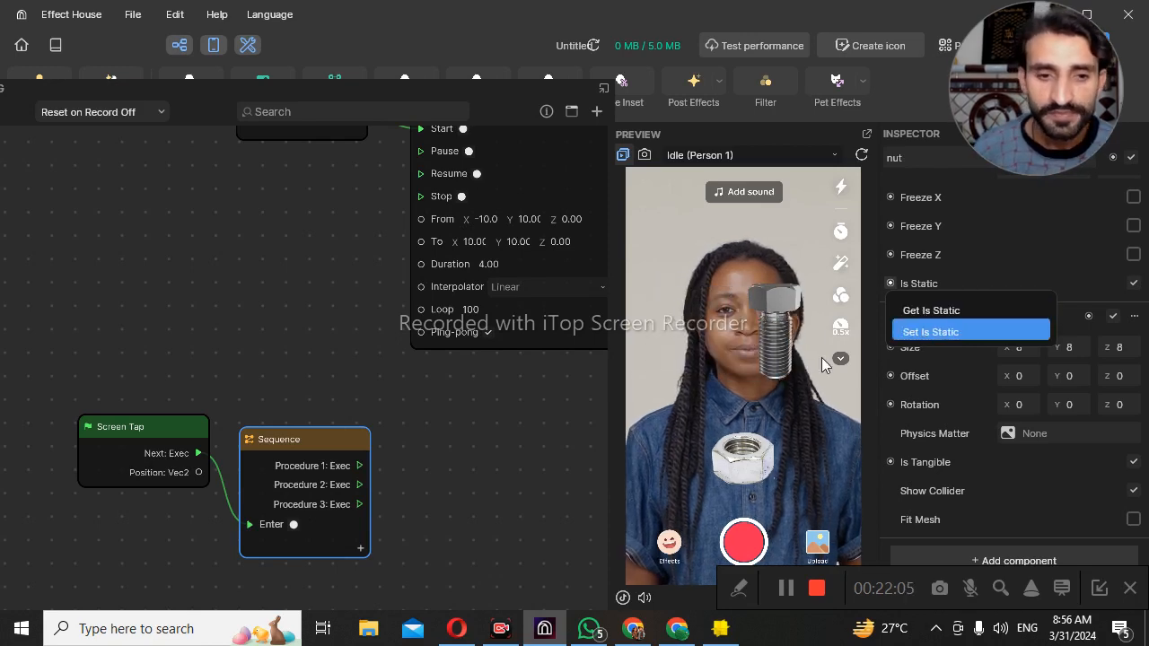
{"action": "left_click_drag", "start_coordinate": [391, 502], "coordinate": [538, 428]}
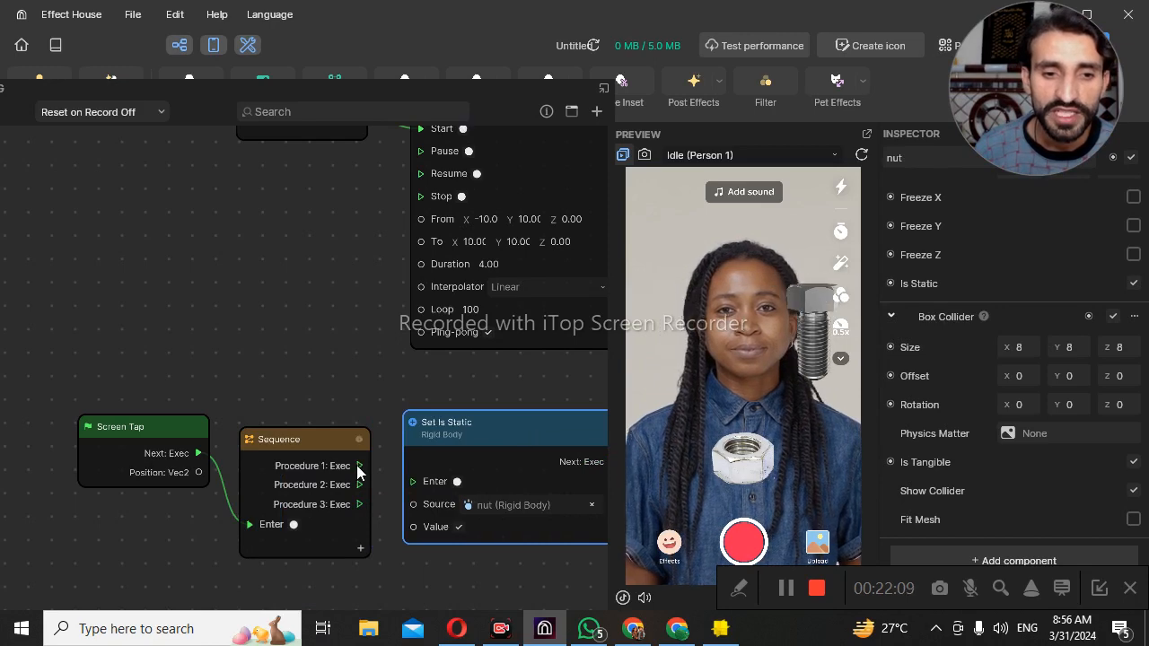
{"action": "left_click_drag", "start_coordinate": [358, 472], "coordinate": [412, 483]}
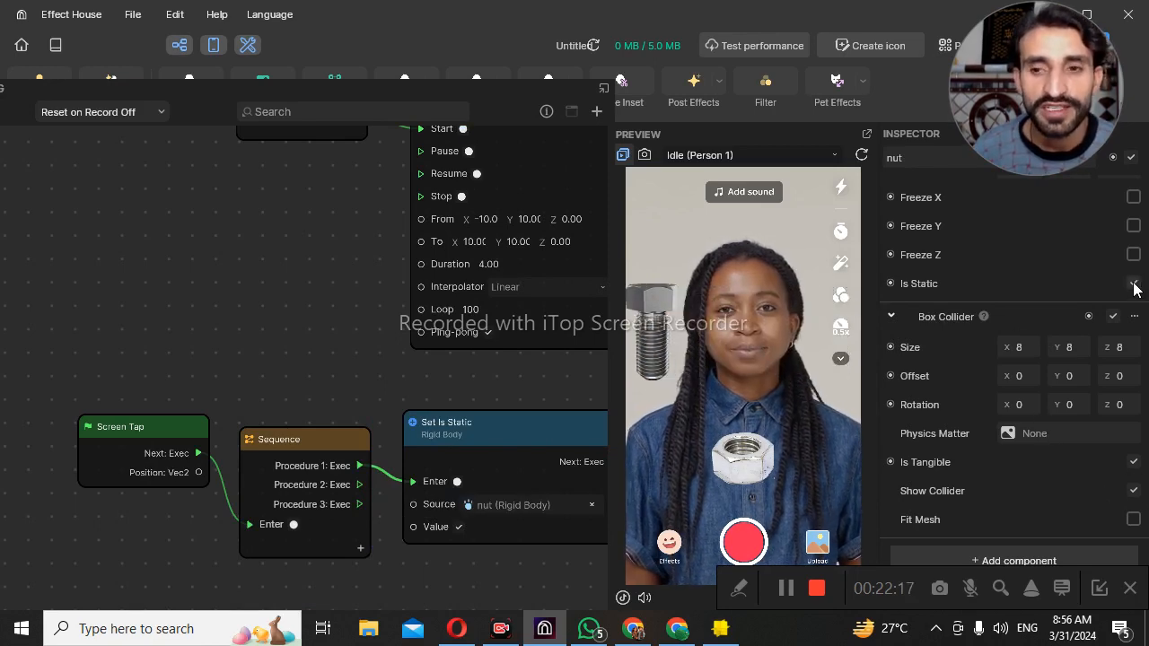
{"action": "left_click", "coordinate": [459, 527]}
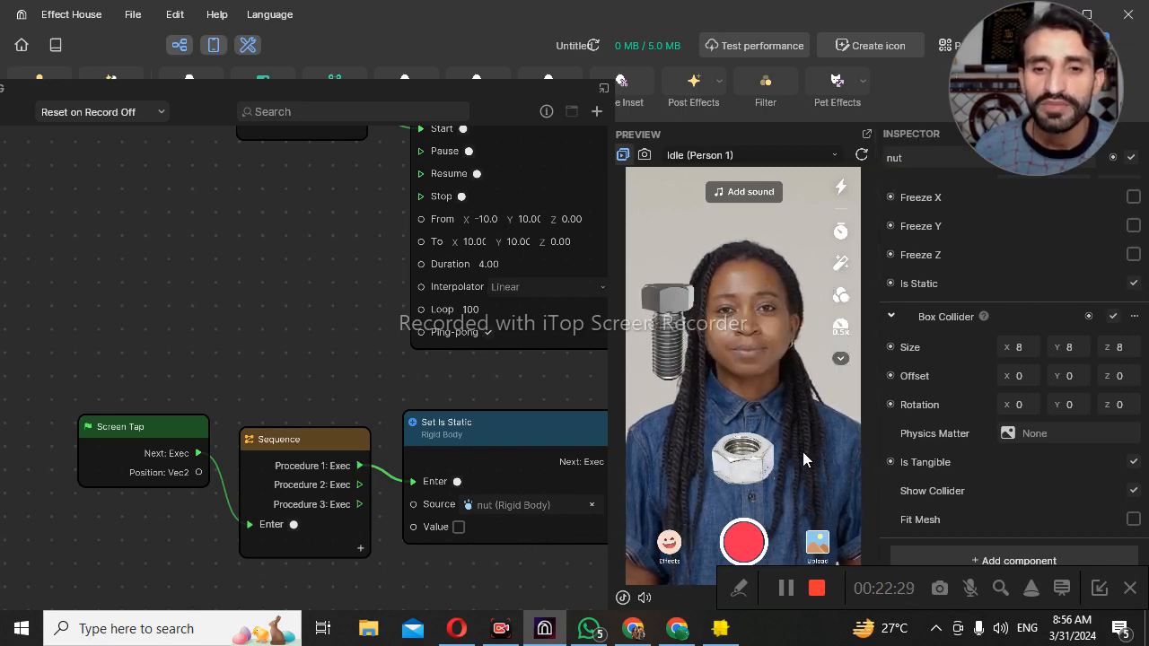
{"action": "left_click", "coordinate": [787, 478]}
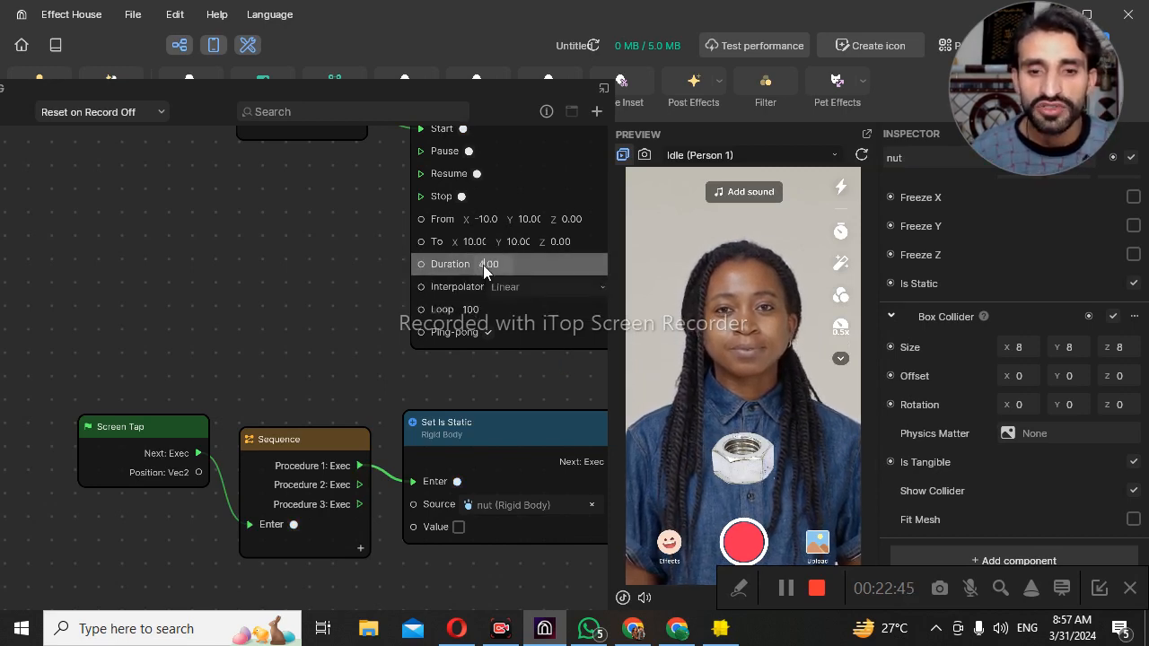
- Adjust the Transit by Time node's Duration, testing 2.00 in the preview before settling on 3.00
{"action": "key", "text": "BackSpace"}
{"action": "type", "text": "22"}
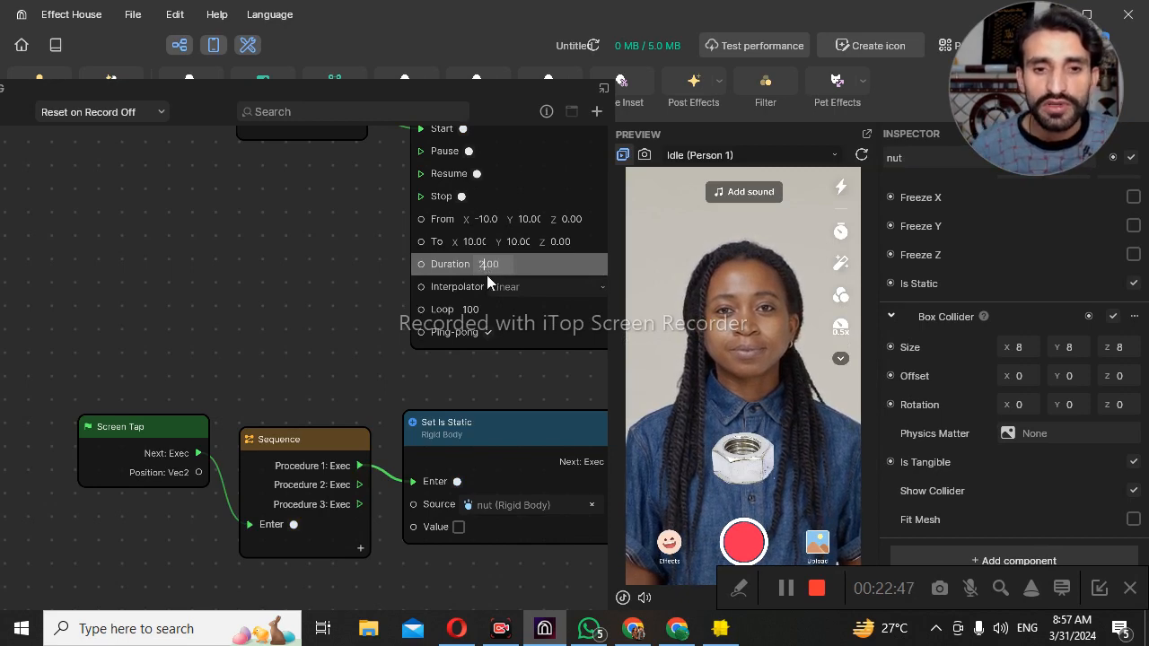
{"action": "key", "text": "BackSpace"}
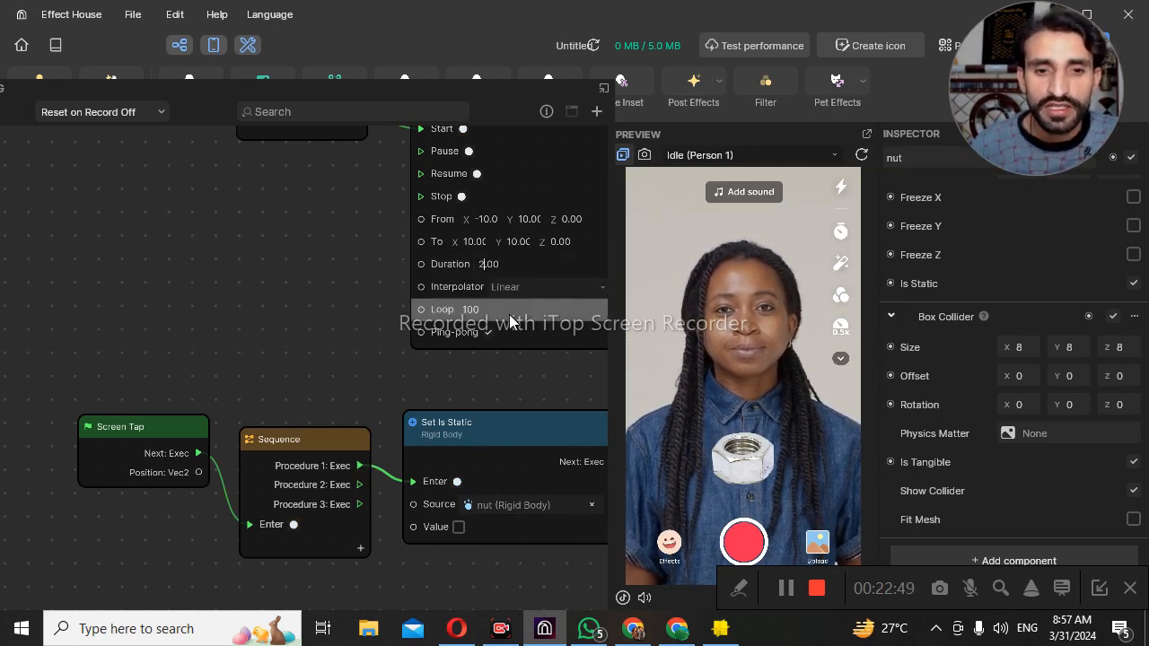
{"action": "left_click", "coordinate": [782, 383]}
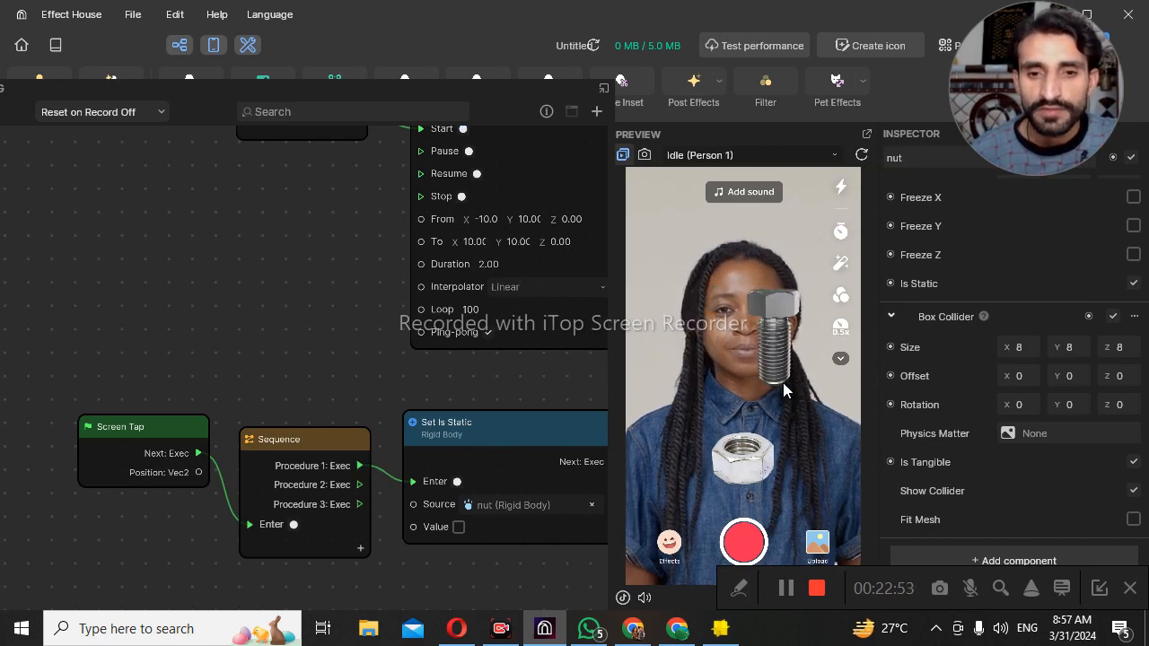
{"action": "left_click", "coordinate": [483, 266]}
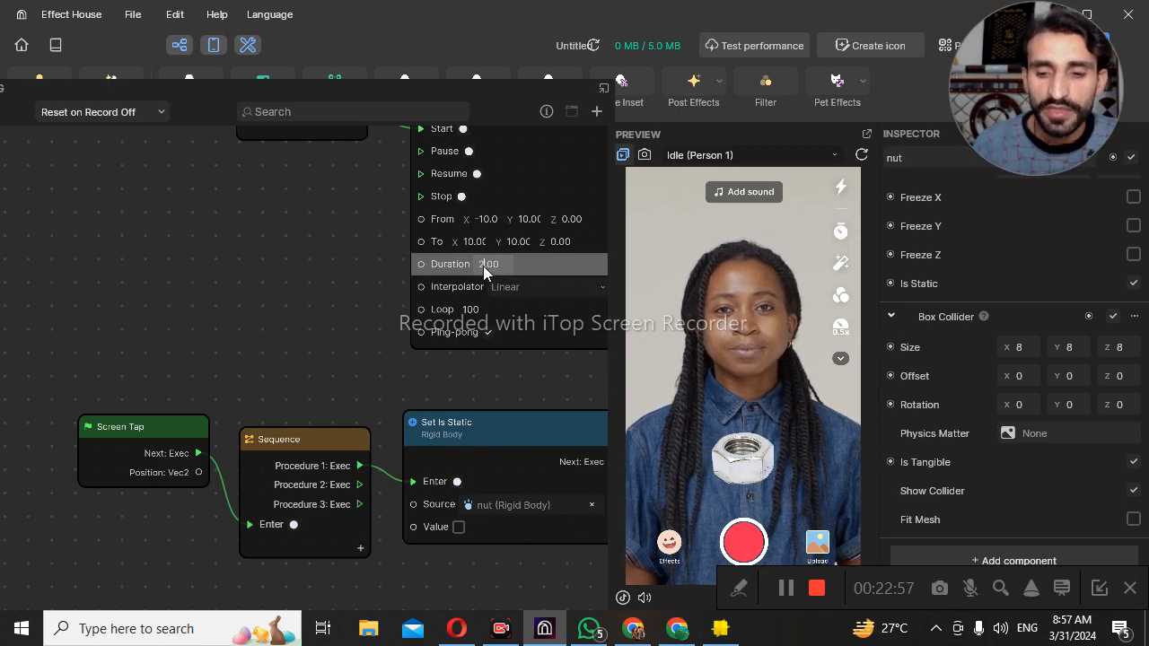
{"action": "key", "text": "Delete"}
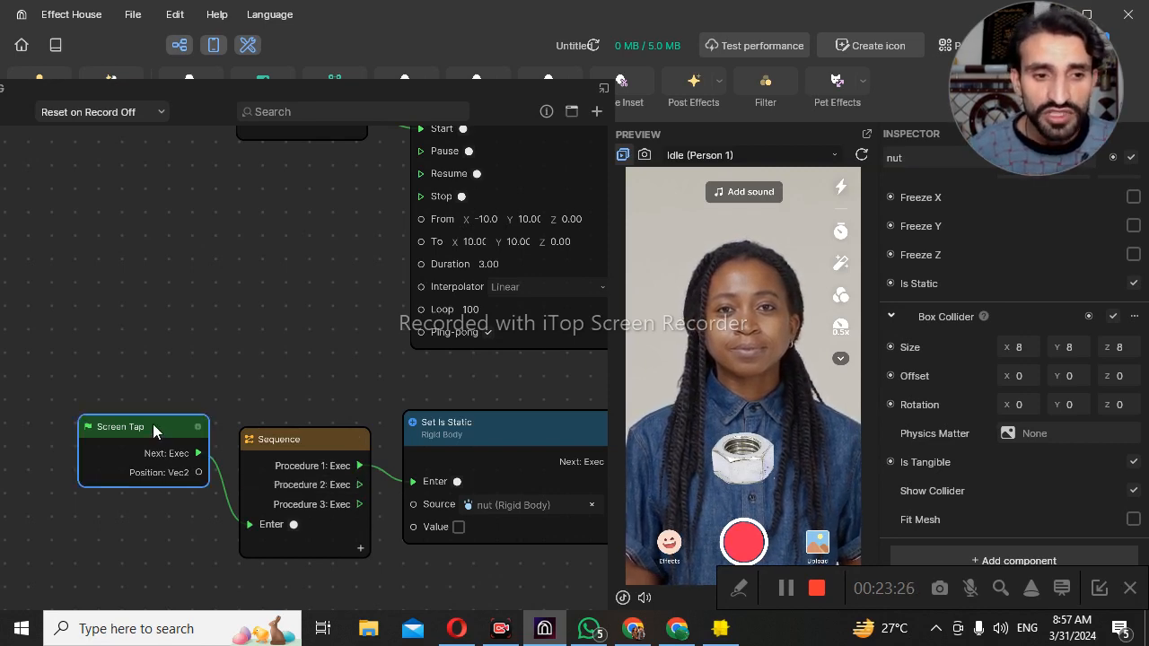
- Move the Screen Tap, Sequence and Set Is Static nodes up and to the left to tidy the graph
{"action": "left_click_drag", "start_coordinate": [153, 426], "coordinate": [48, 280]}
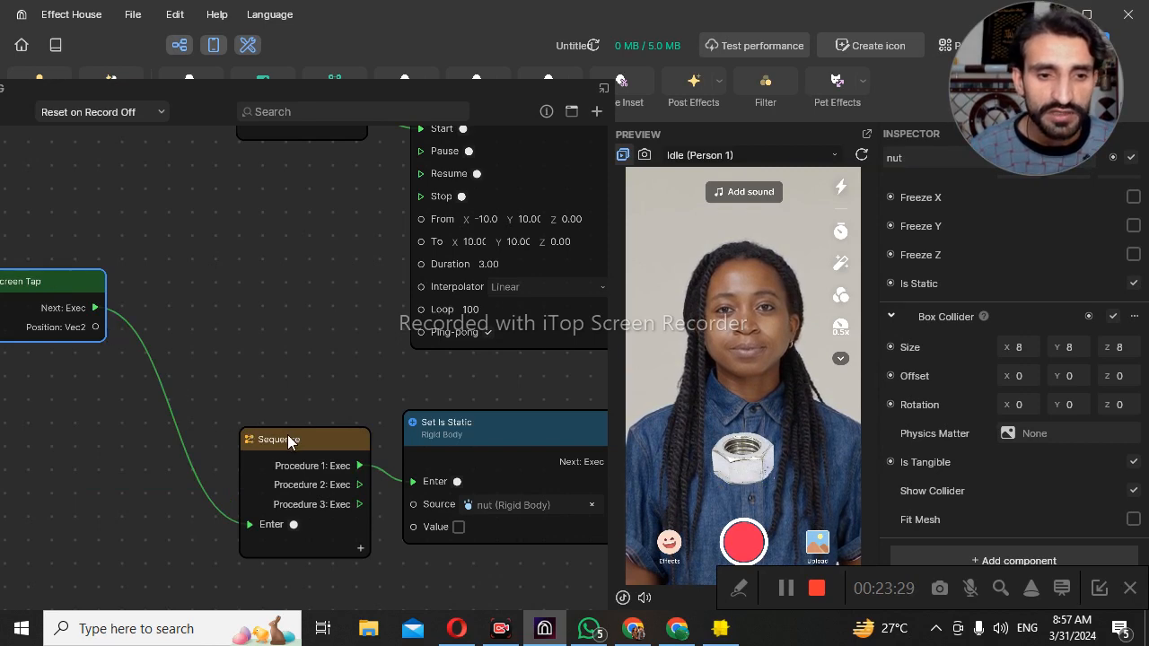
{"action": "left_click_drag", "start_coordinate": [287, 434], "coordinate": [195, 389]}
{"action": "left_click_drag", "start_coordinate": [167, 316], "coordinate": [163, 311]}
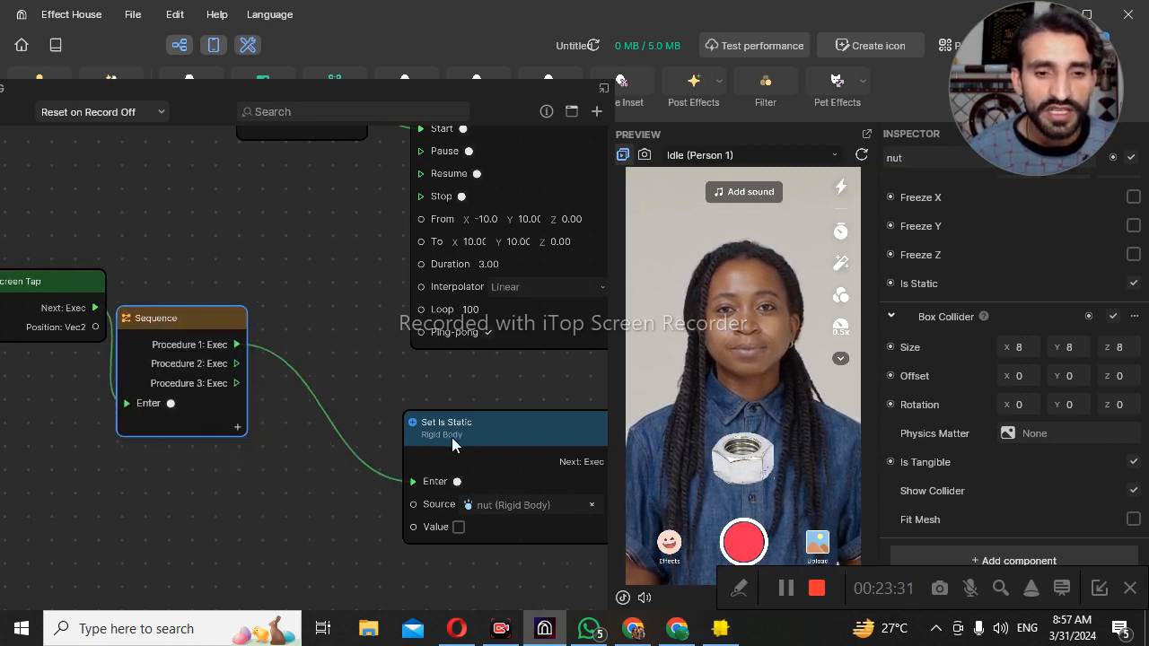
{"action": "left_click_drag", "start_coordinate": [455, 437], "coordinate": [352, 386]}
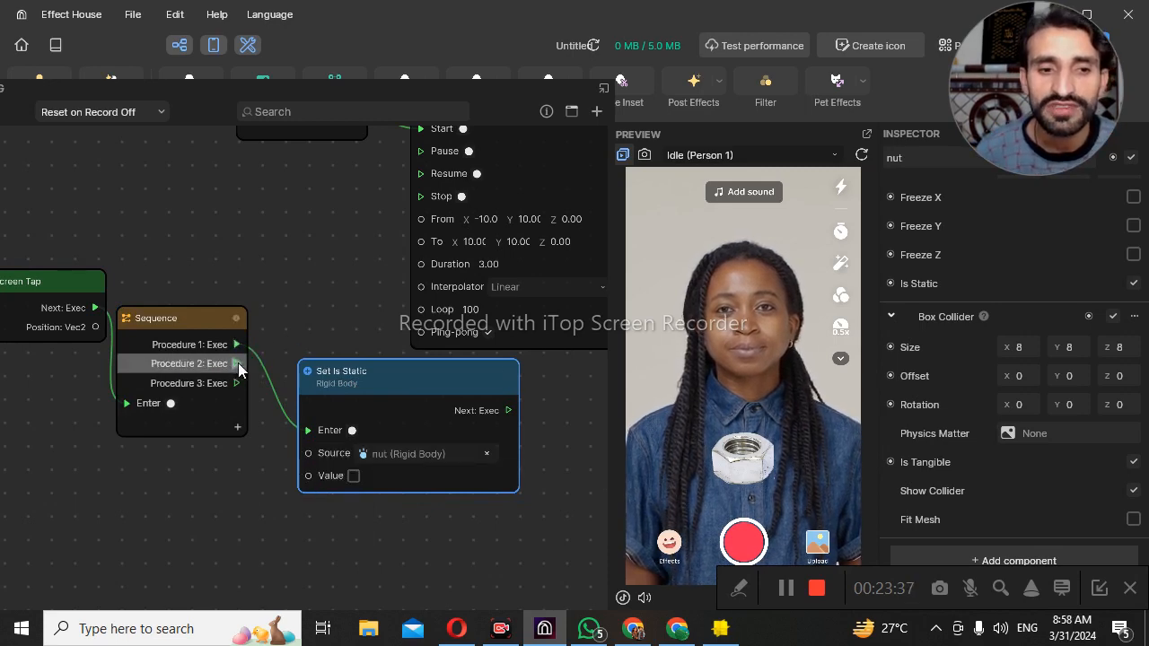
- Connect the Sequence node's Procedure 2 output to the Stop input of the Transit by Time node
{"action": "left_click_drag", "start_coordinate": [256, 356], "coordinate": [406, 138]}
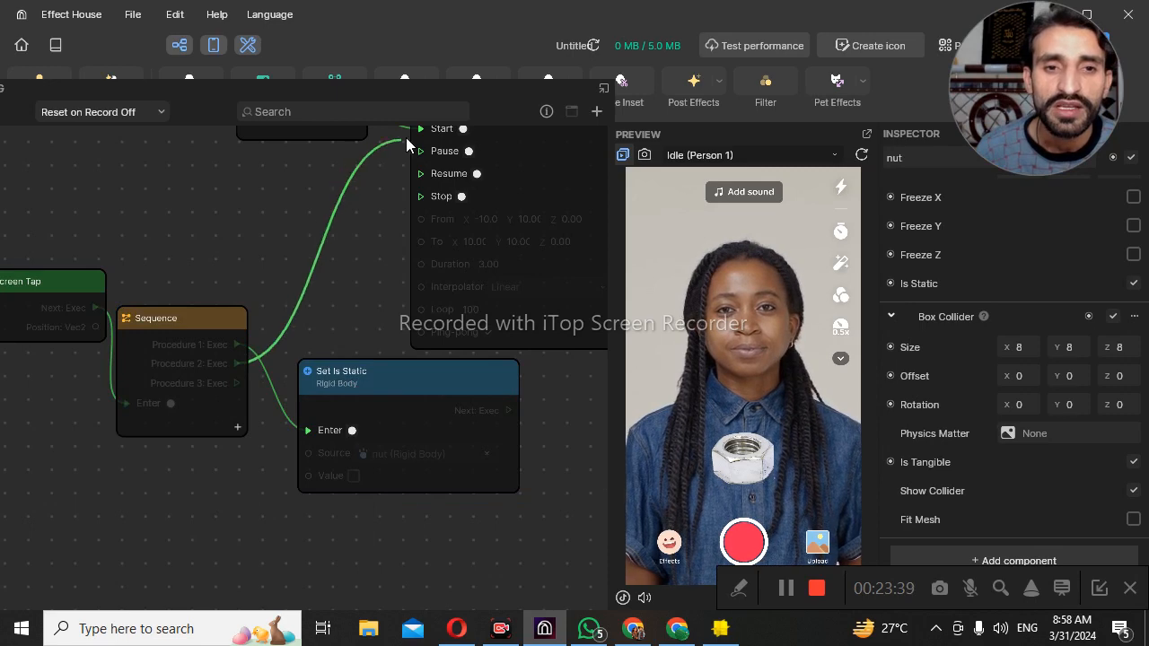
{"action": "left_click_drag", "start_coordinate": [406, 192], "coordinate": [420, 194]}
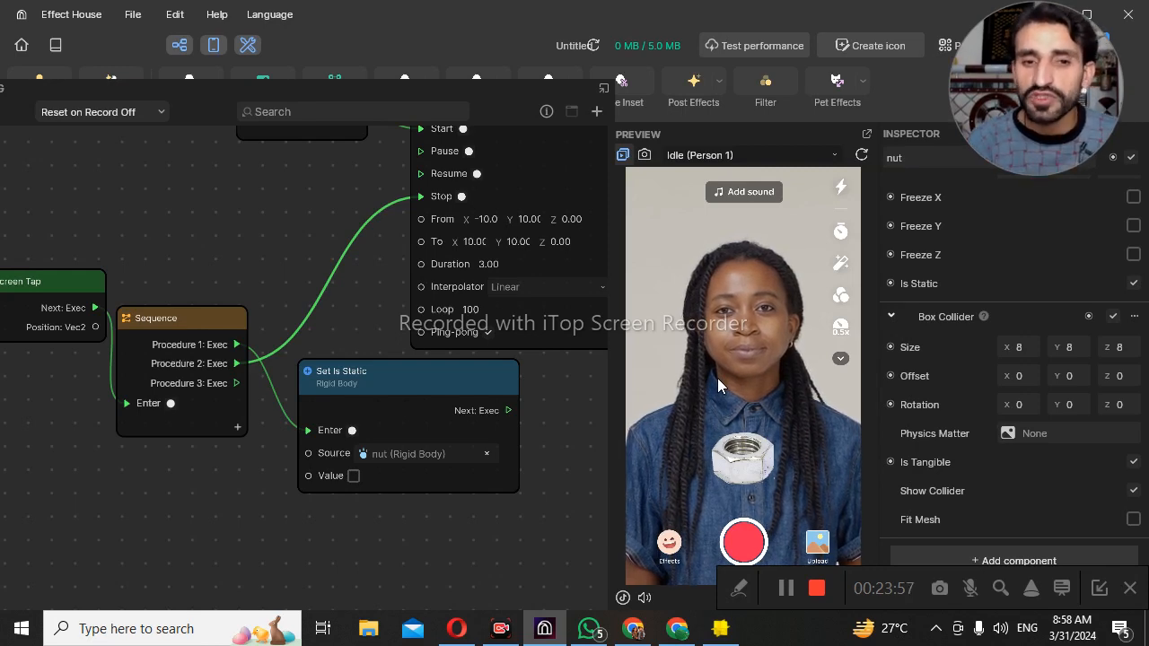
{"action": "left_click", "coordinate": [572, 283]}
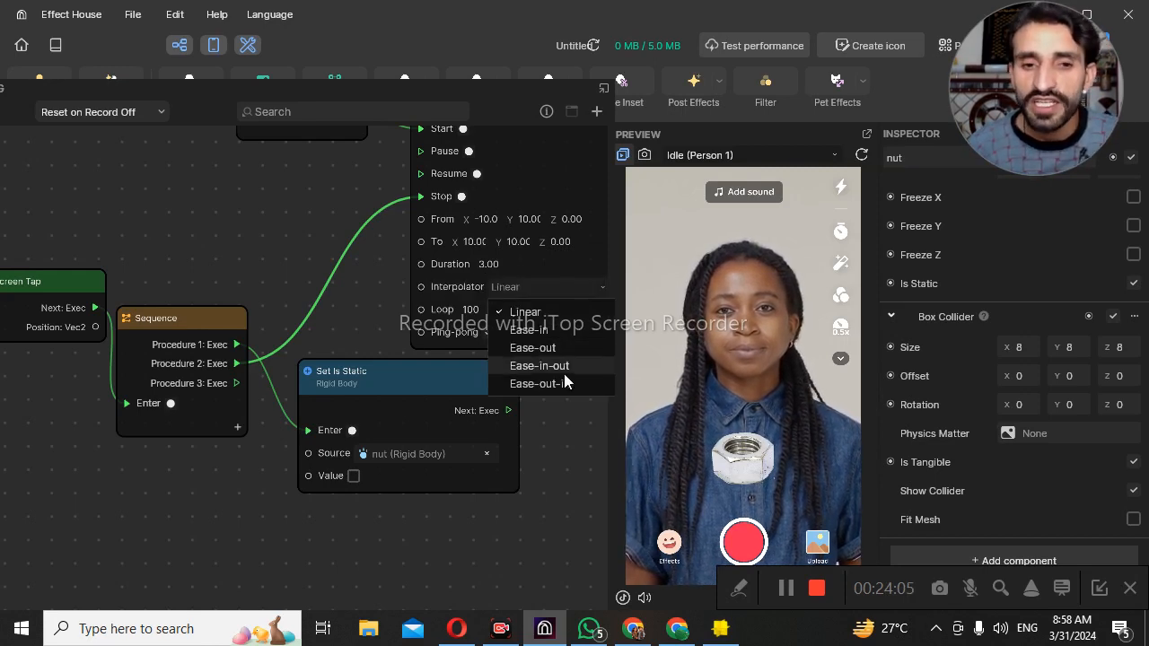
{"action": "left_click", "coordinate": [567, 429]}
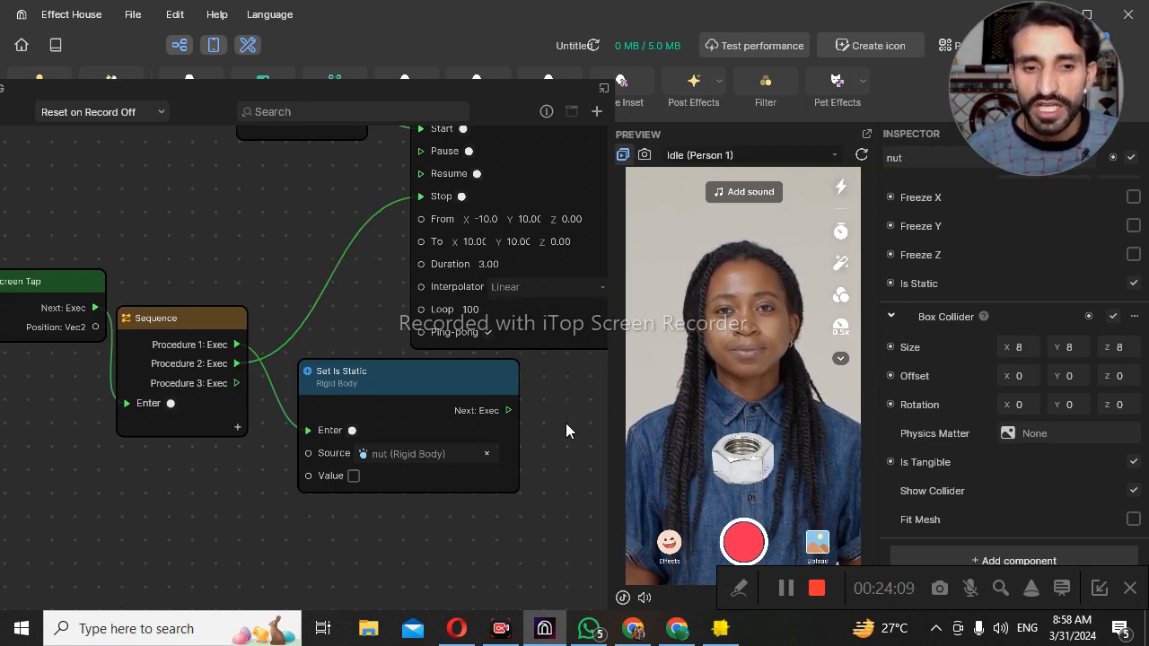
- Add an Update node and place it in the empty area below the Sequence node
{"action": "scroll", "coordinate": [532, 377], "scroll_direction": "down", "scroll_amount": 2}
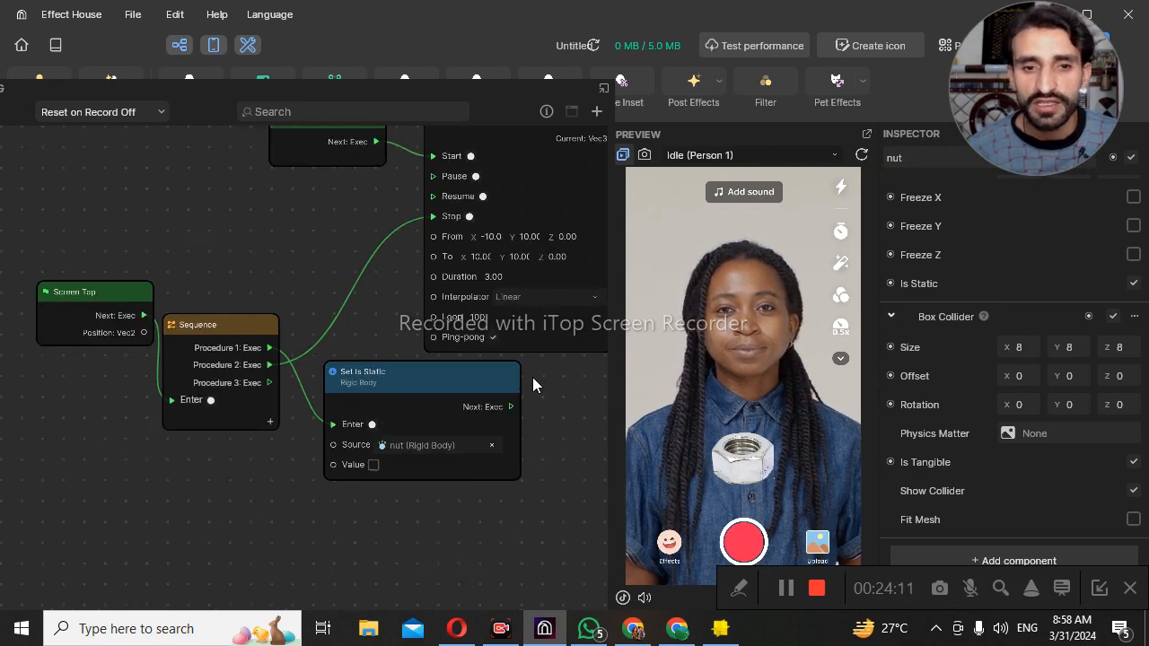
{"action": "left_click_drag", "start_coordinate": [509, 96], "coordinate": [519, 79]}
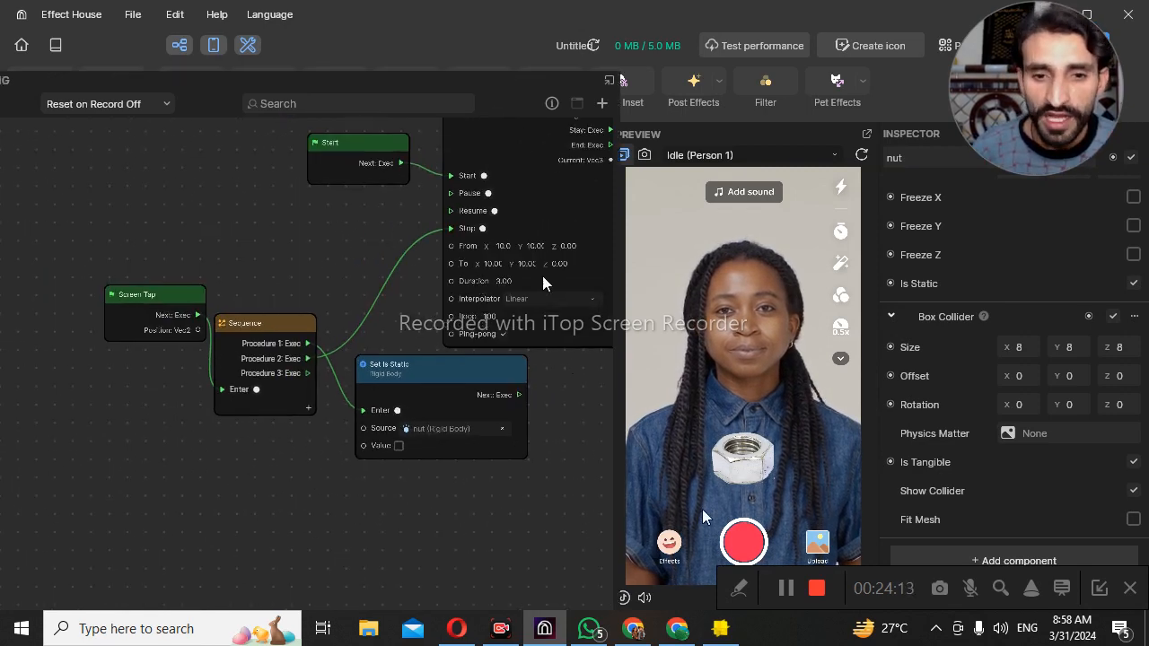
{"action": "left_click_drag", "start_coordinate": [439, 365], "coordinate": [436, 364]}
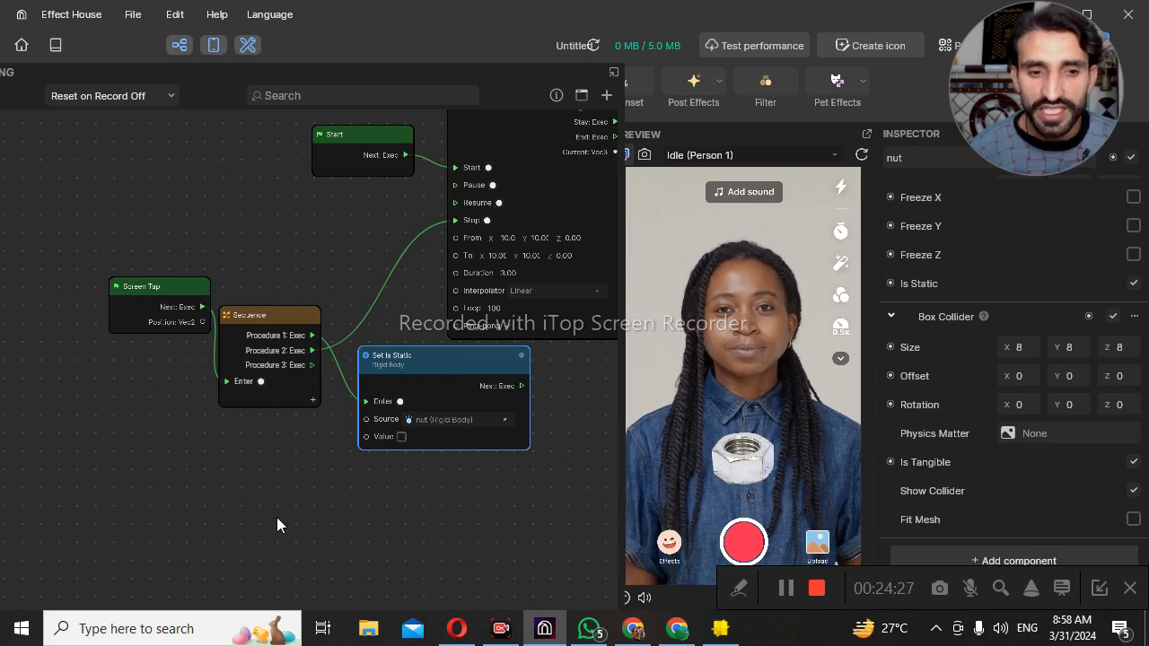
{"action": "right_click", "coordinate": [246, 506]}
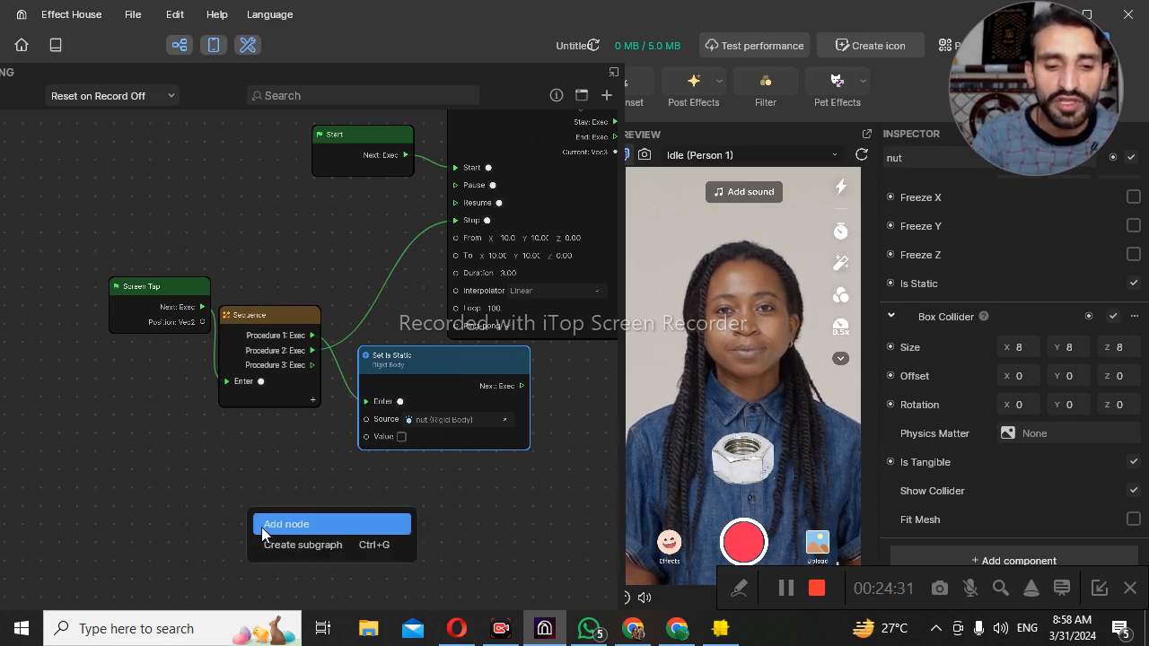
{"action": "left_click", "coordinate": [261, 527]}
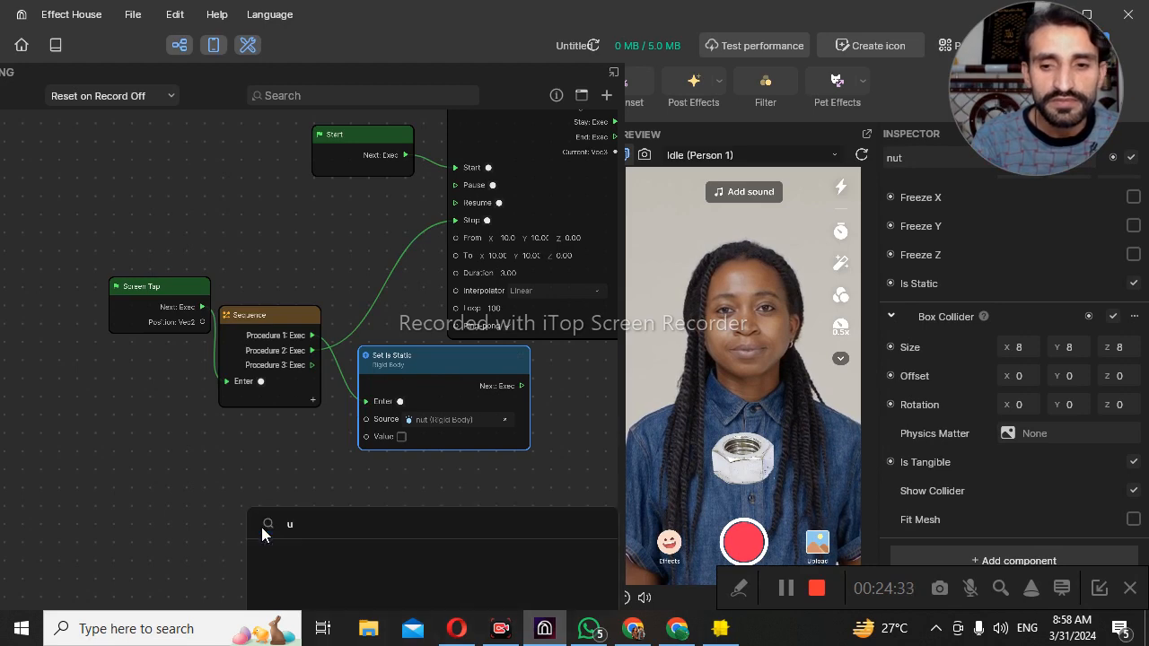
{"action": "type", "text": "u"}
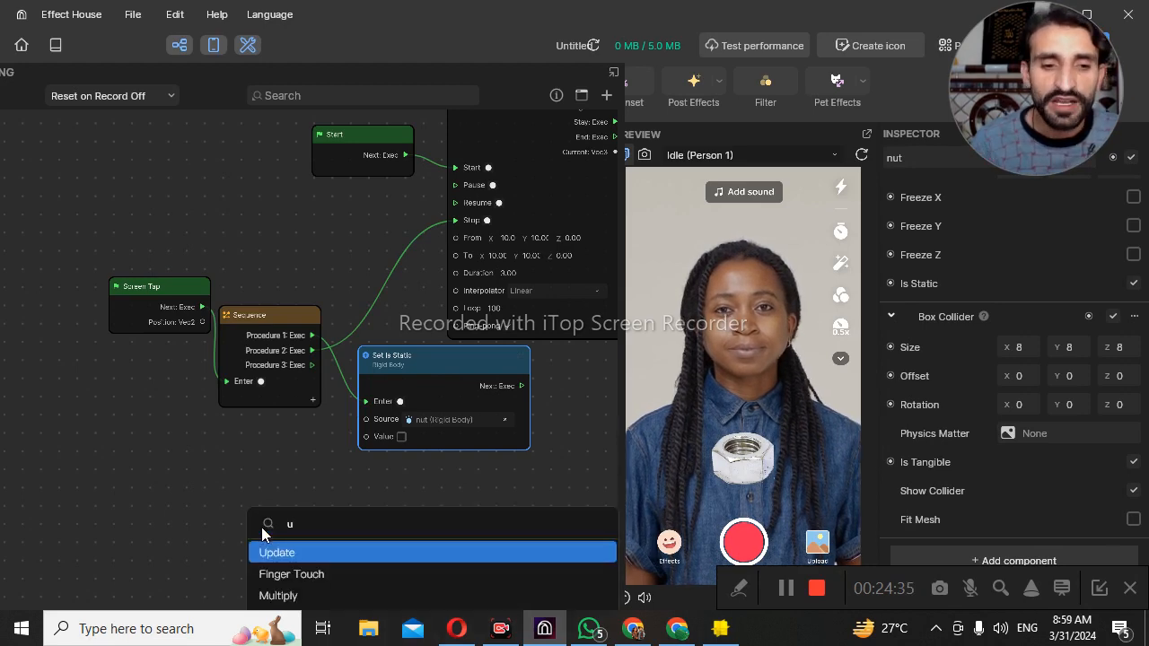
{"action": "key", "text": "Return"}
{"action": "left_click_drag", "start_coordinate": [278, 514], "coordinate": [214, 513]}
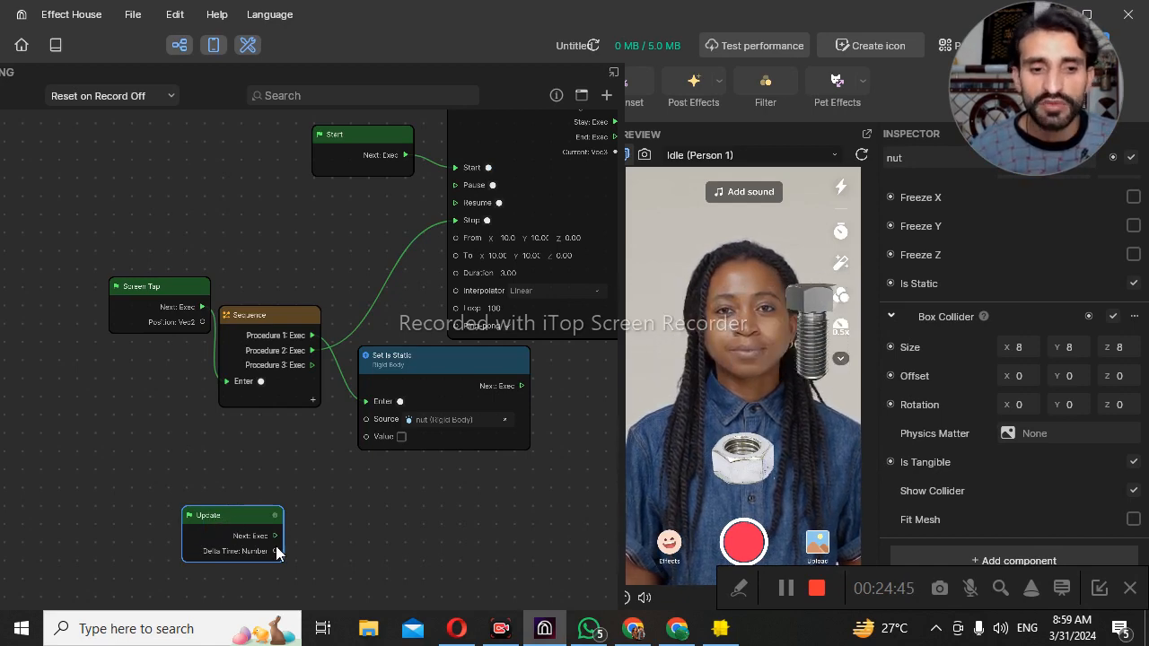
- Add a Collision Event node started by the Update node's Next output and arrange both side by side below the tap nodes
{"action": "left_click_drag", "start_coordinate": [276, 534], "coordinate": [331, 533]}
{"action": "type", "text": "c"}
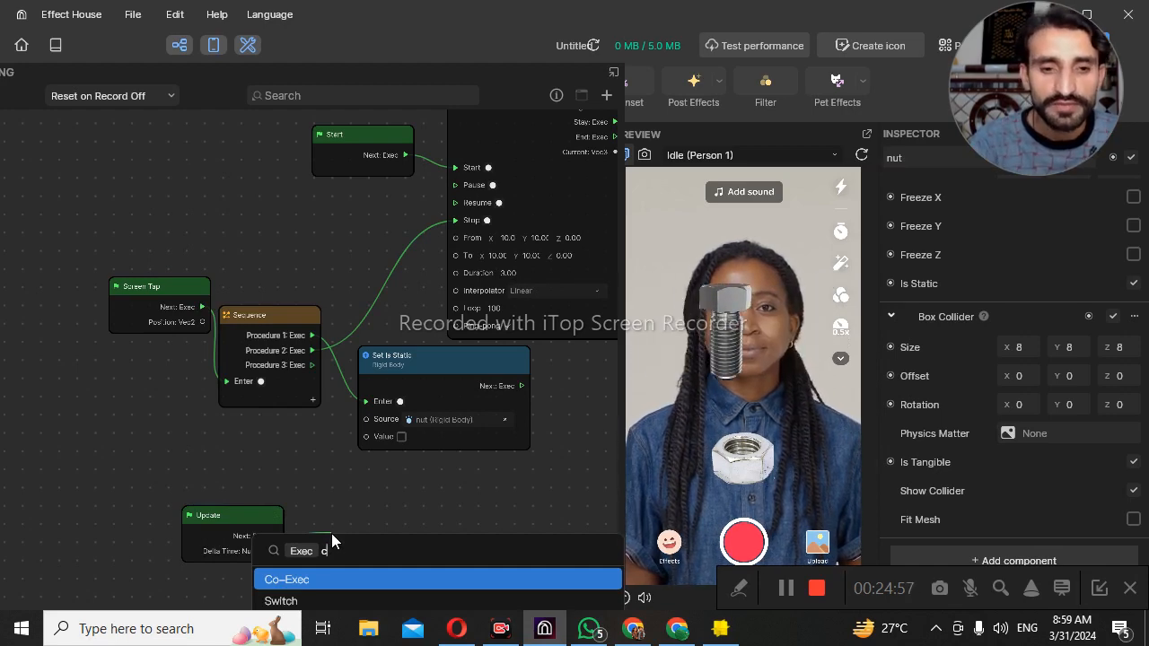
{"action": "type", "text": "ol"}
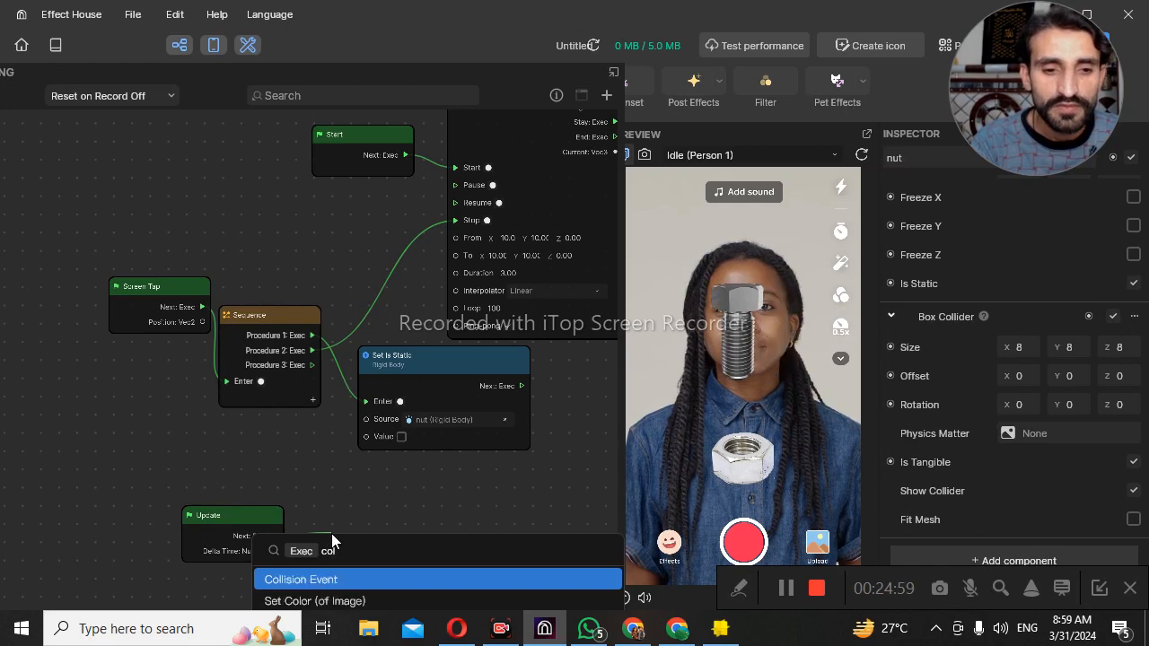
{"action": "key", "text": "Return"}
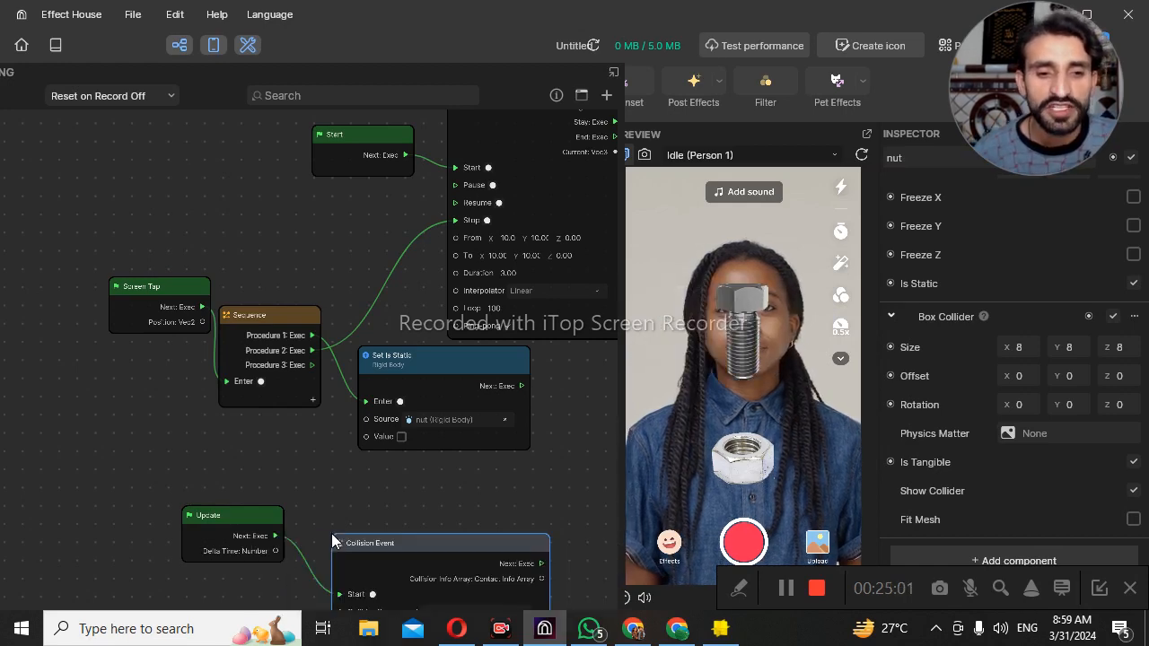
{"action": "left_click_drag", "start_coordinate": [374, 540], "coordinate": [369, 505]}
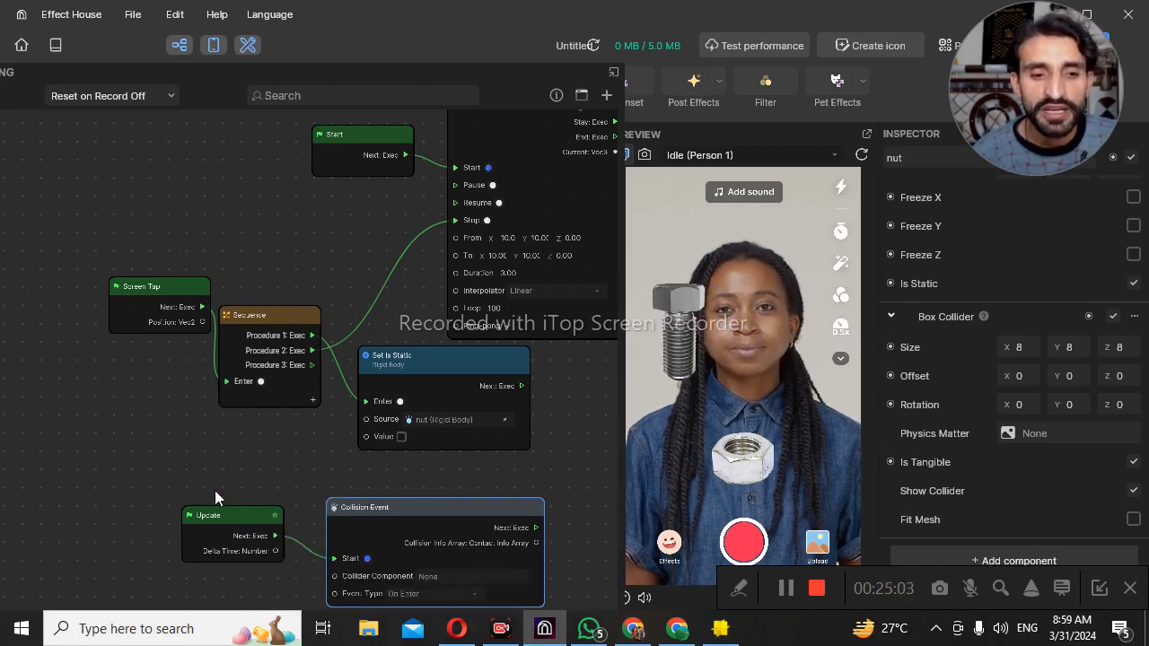
{"action": "left_click_drag", "start_coordinate": [241, 509], "coordinate": [191, 479]}
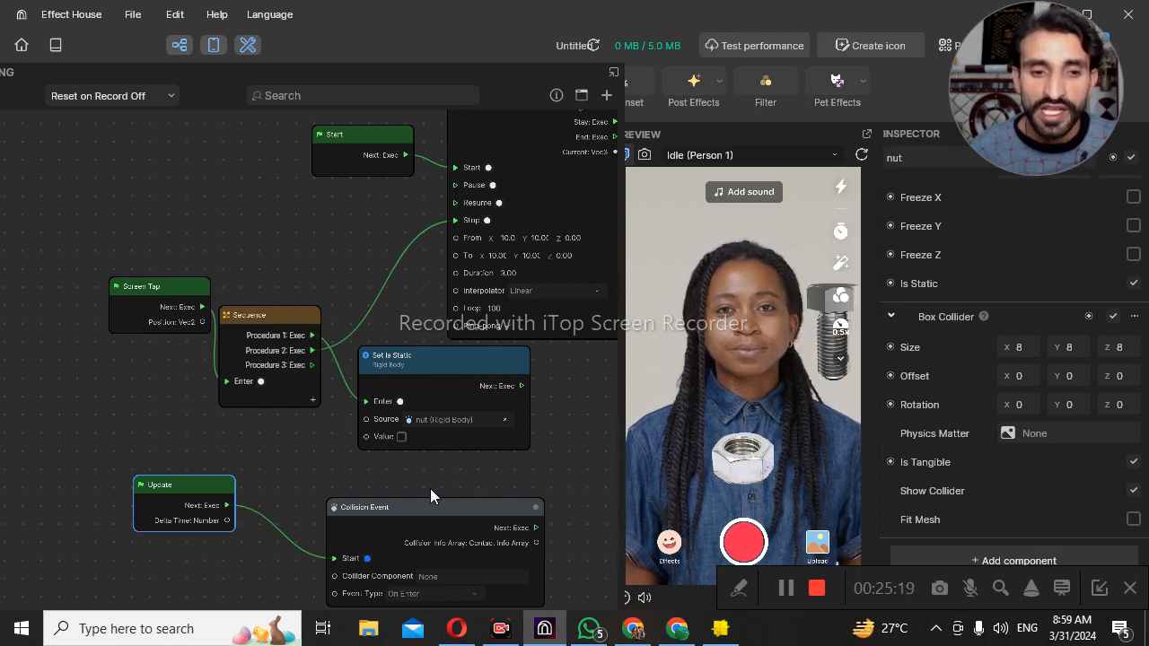
{"action": "left_click_drag", "start_coordinate": [432, 503], "coordinate": [380, 479]}
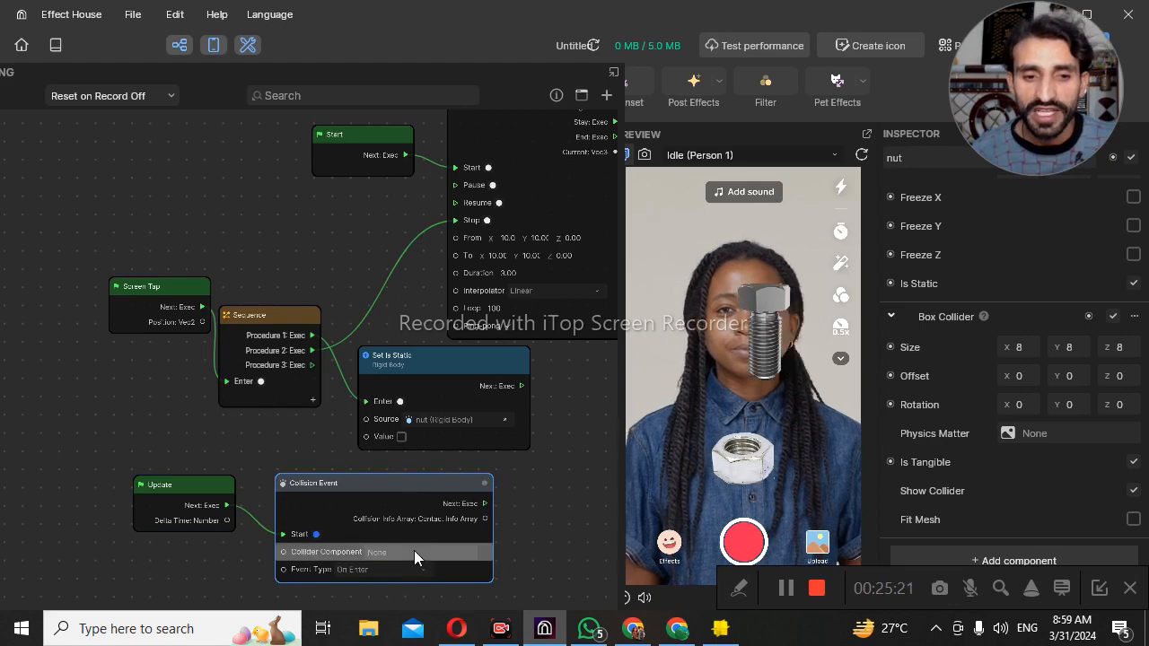
- Set the Collision Event node's Collider Component to the boult object
{"action": "left_click", "coordinate": [413, 551]}
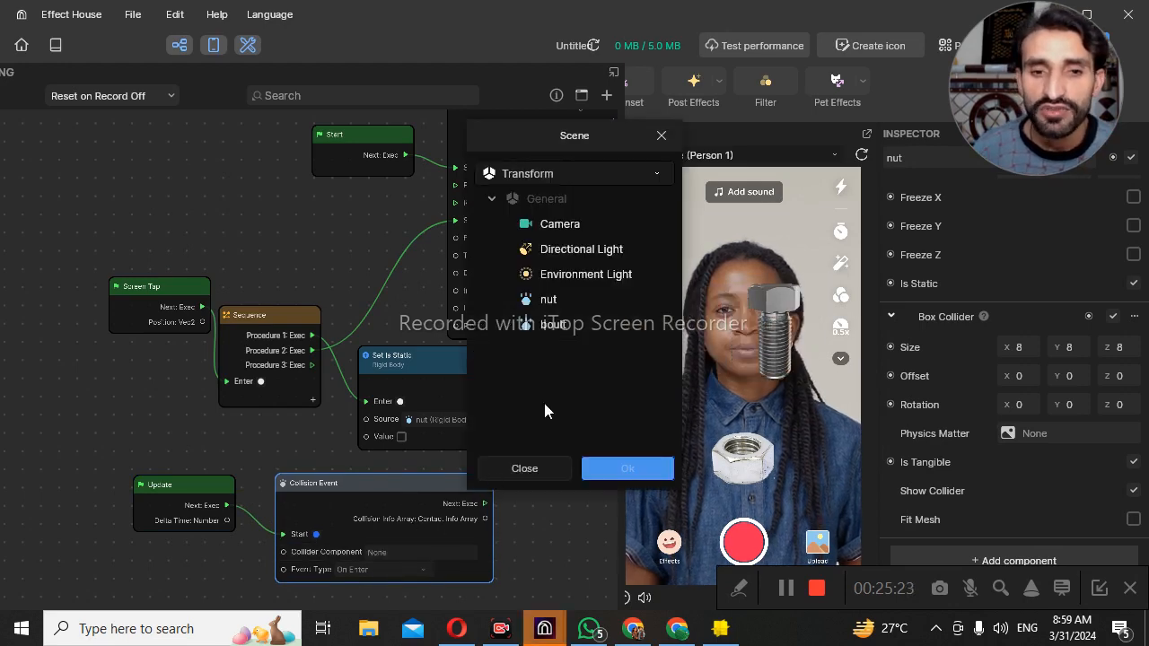
{"action": "left_click", "coordinate": [565, 328]}
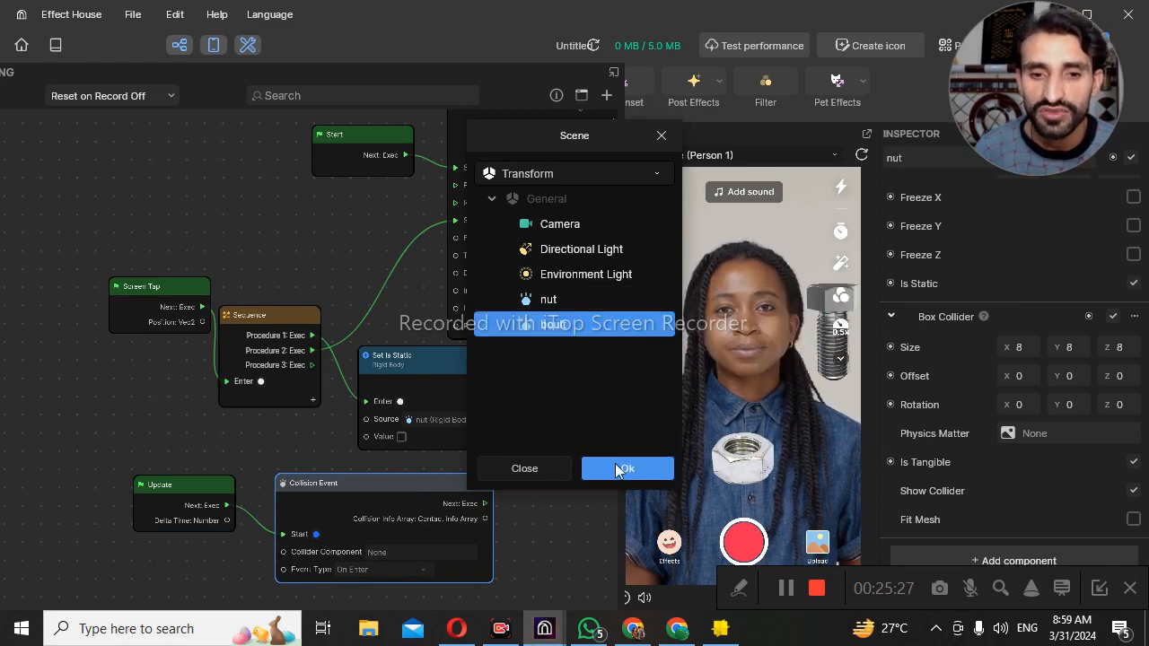
{"action": "left_click", "coordinate": [615, 463]}
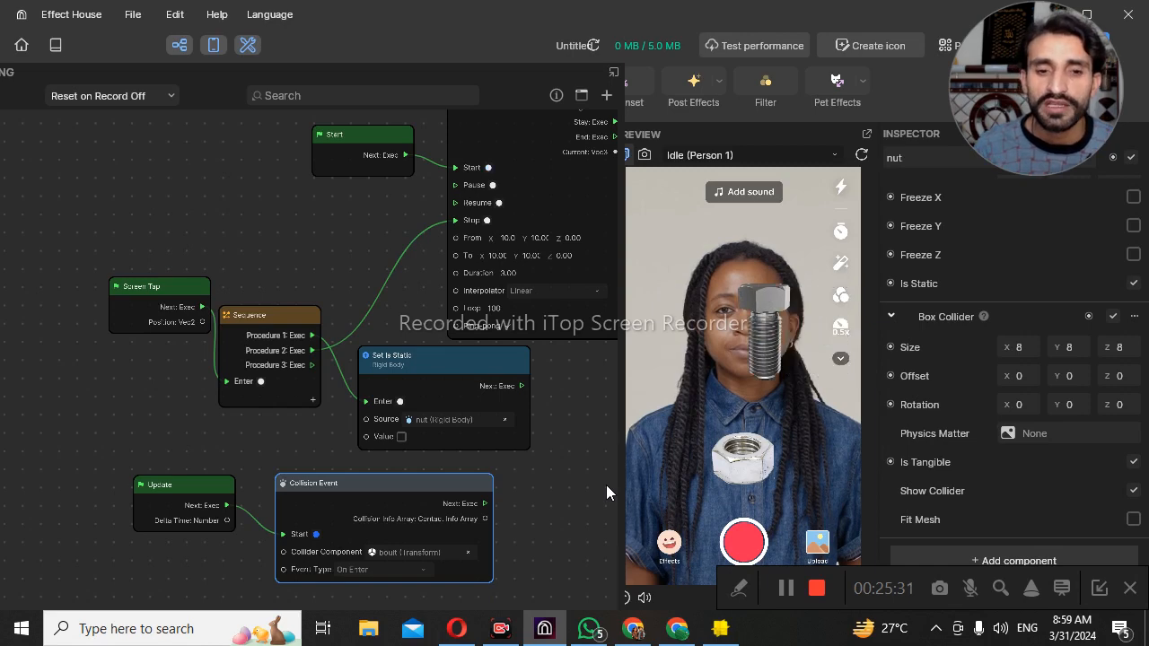
- Shift the Update and Collision Event nodes slightly up and to the left in the graph
{"action": "left_click", "coordinate": [162, 485]}
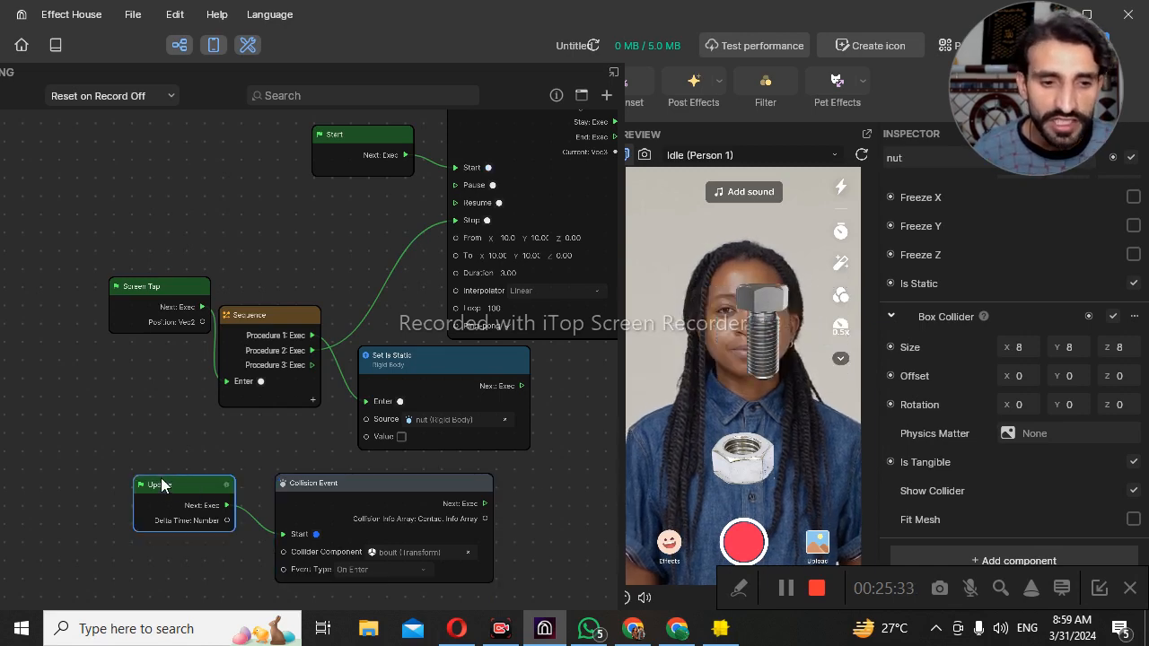
{"action": "left_click_drag", "start_coordinate": [162, 485], "coordinate": [122, 475]}
{"action": "left_click_drag", "start_coordinate": [376, 483], "coordinate": [358, 474]}
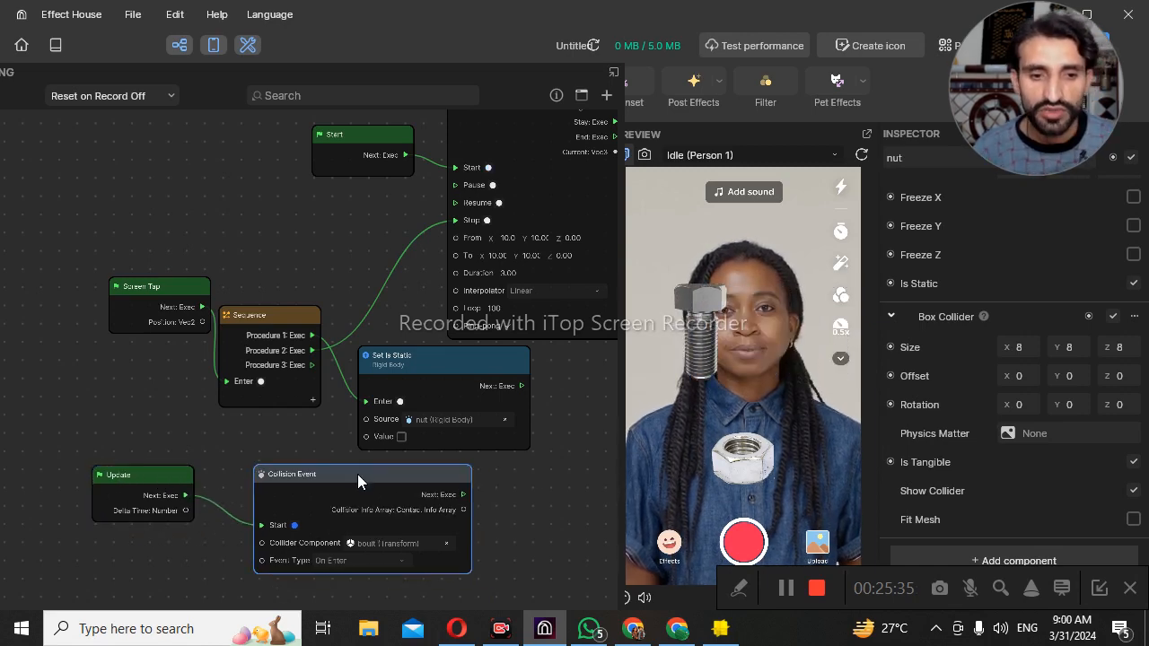
{"action": "scroll", "coordinate": [297, 562], "scroll_direction": "up", "scroll_amount": 1}
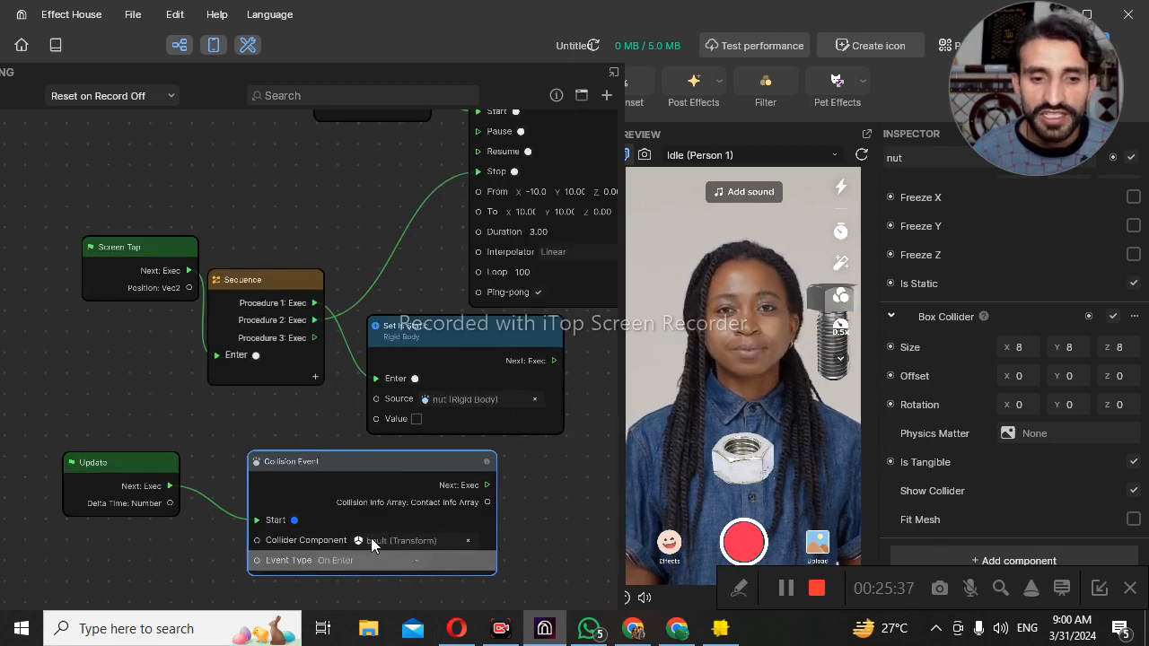
{"action": "scroll", "coordinate": [371, 542], "scroll_direction": "up", "scroll_amount": 2}
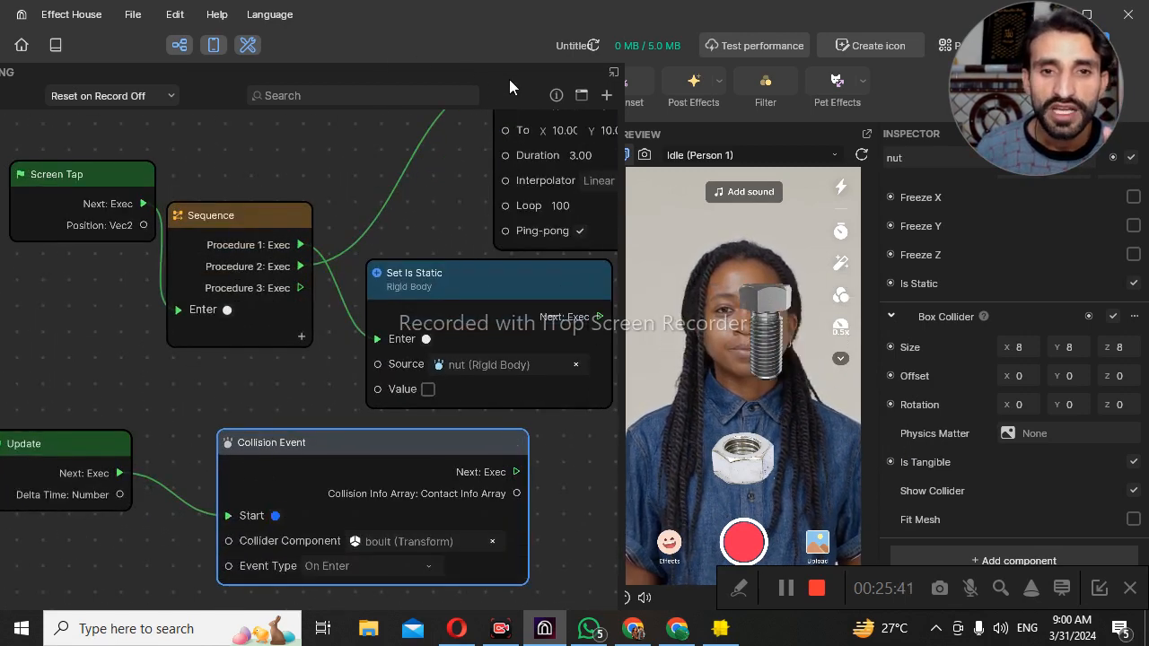
- Select the boult object and add a Get Component node for its Box Collider to the graph
{"action": "left_click_drag", "start_coordinate": [509, 79], "coordinate": [491, 419]}
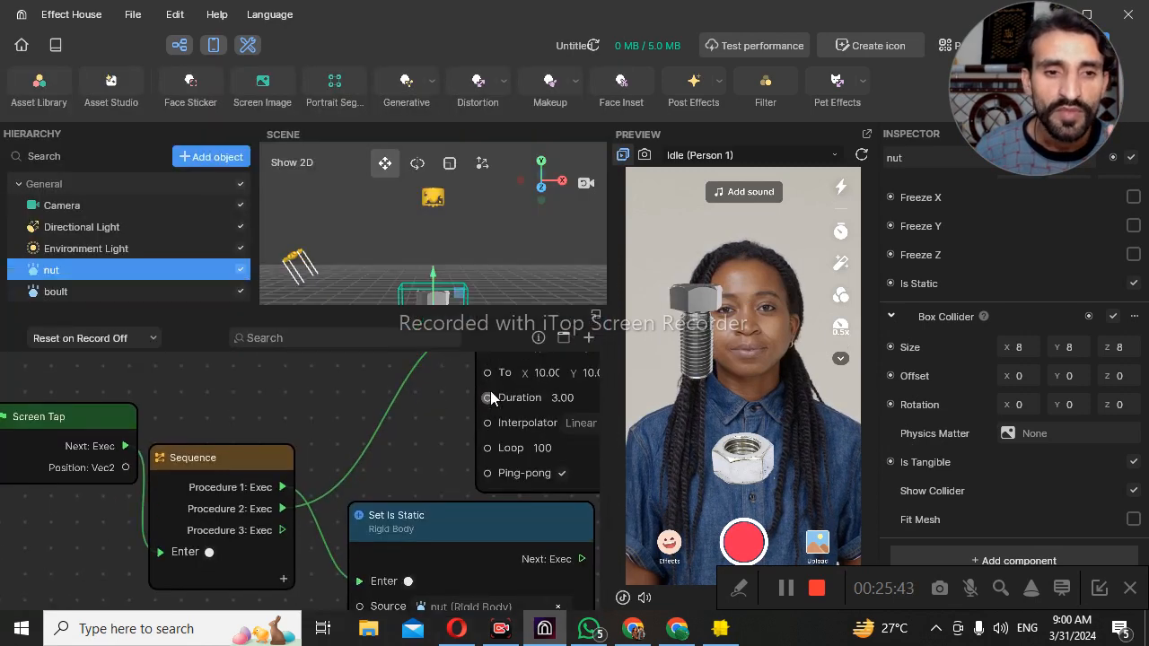
{"action": "left_click", "coordinate": [78, 289]}
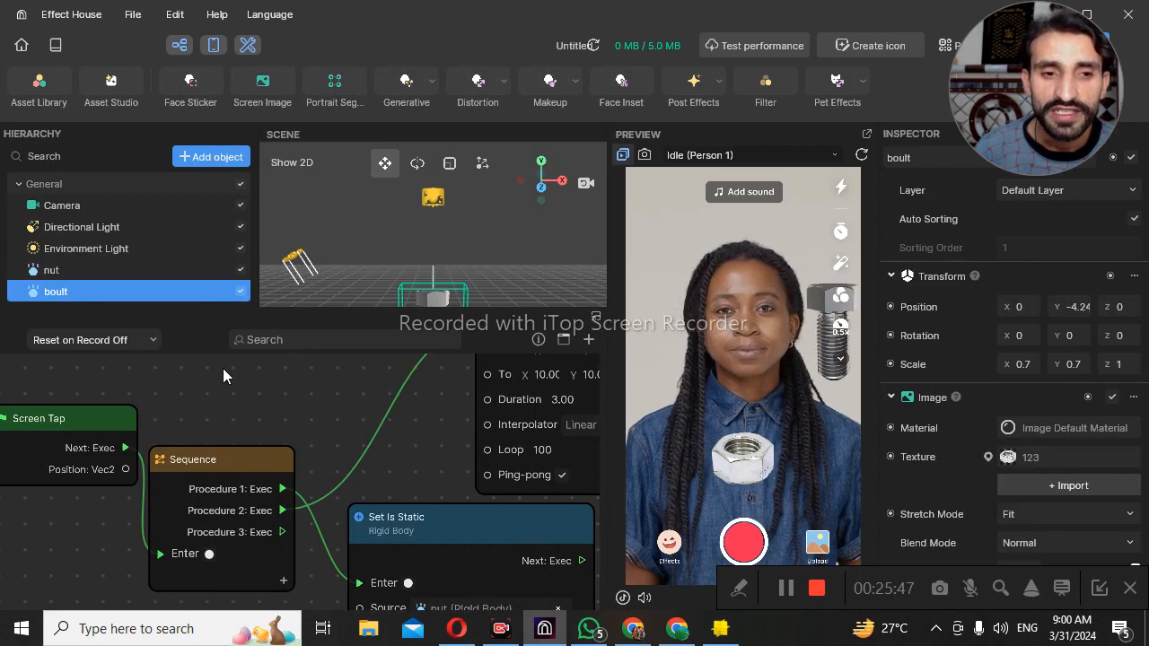
{"action": "left_click_drag", "start_coordinate": [471, 324], "coordinate": [467, 149]}
{"action": "scroll", "coordinate": [954, 427], "scroll_direction": "down", "scroll_amount": 6}
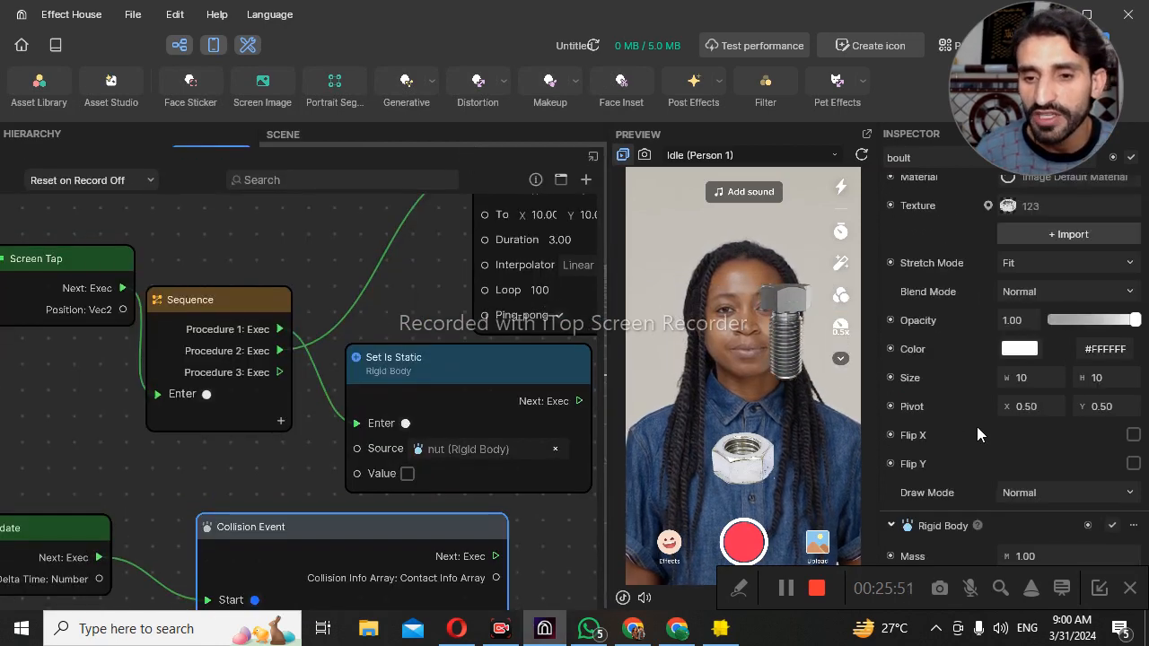
{"action": "scroll", "coordinate": [978, 431], "scroll_direction": "down", "scroll_amount": 3}
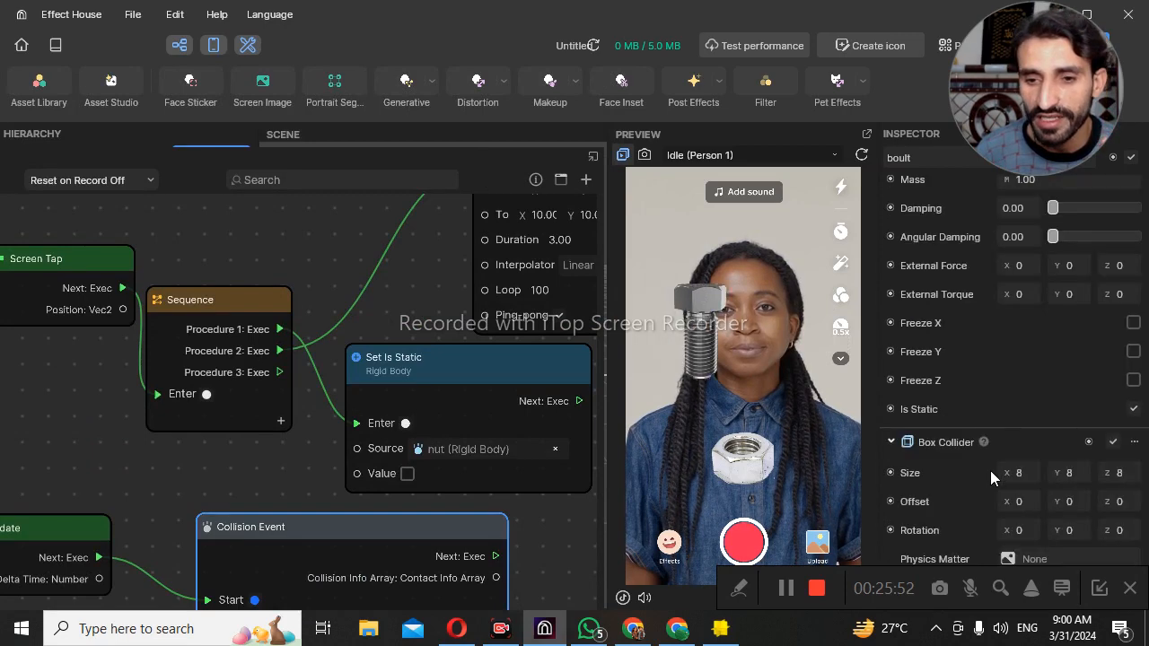
{"action": "left_click", "coordinate": [1088, 443]}
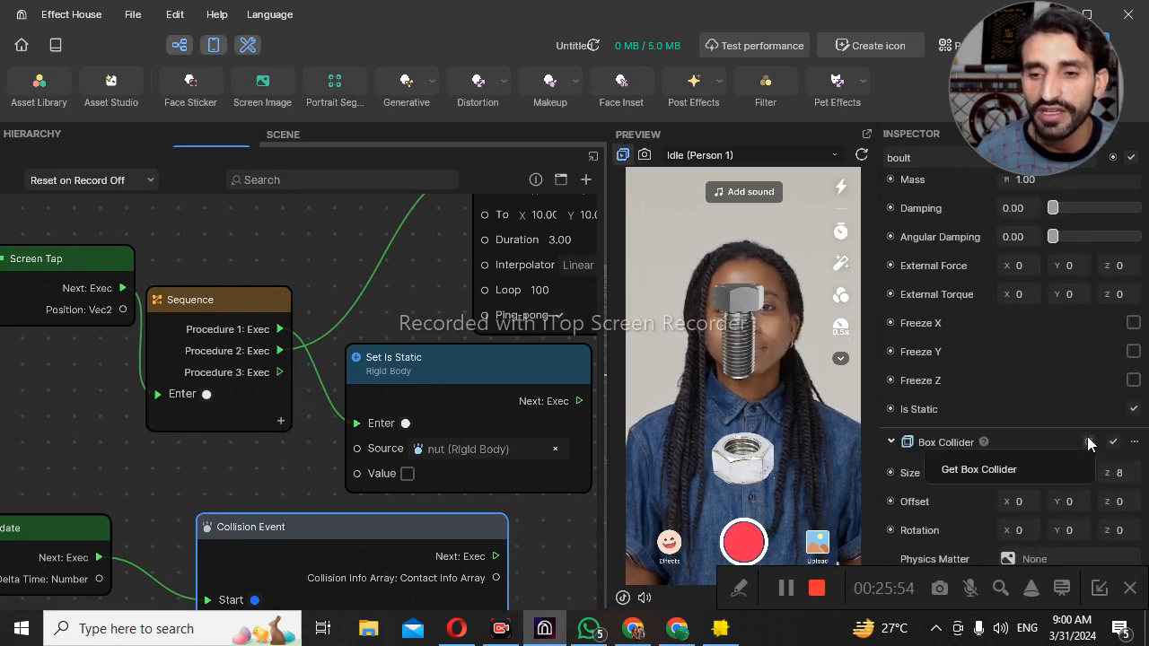
{"action": "left_click", "coordinate": [998, 474]}
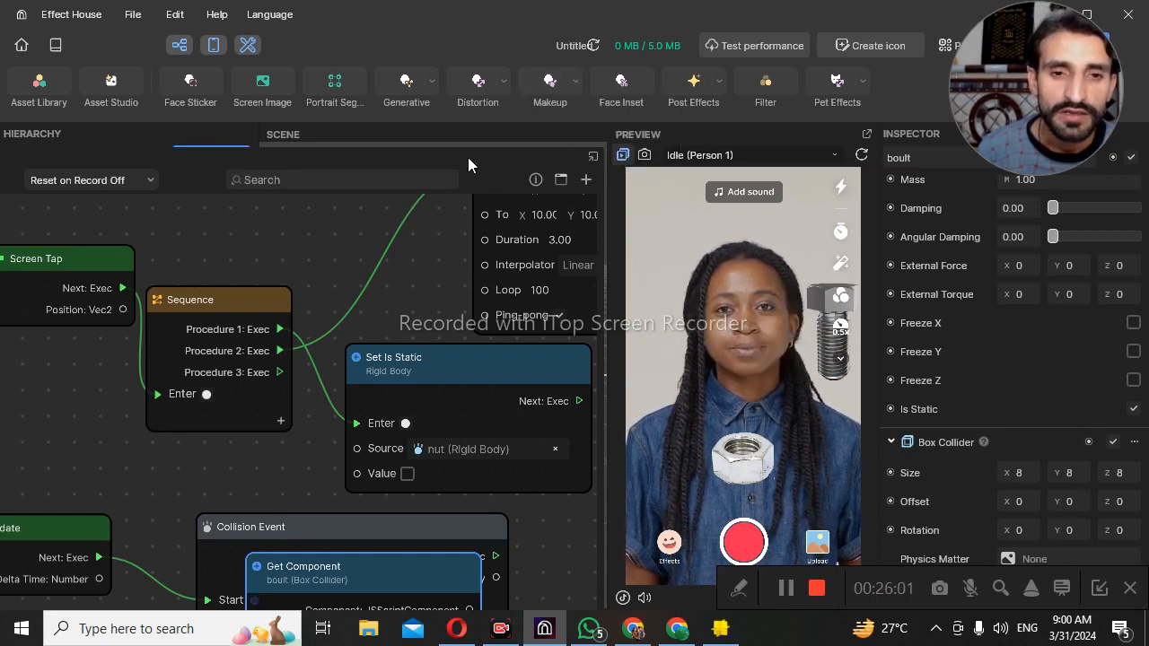
- Connect the boult Box Collider's Get Component output to the Collision Event's Collider Component and arrange the node below Update
{"action": "left_click_drag", "start_coordinate": [508, 138], "coordinate": [624, 43]}
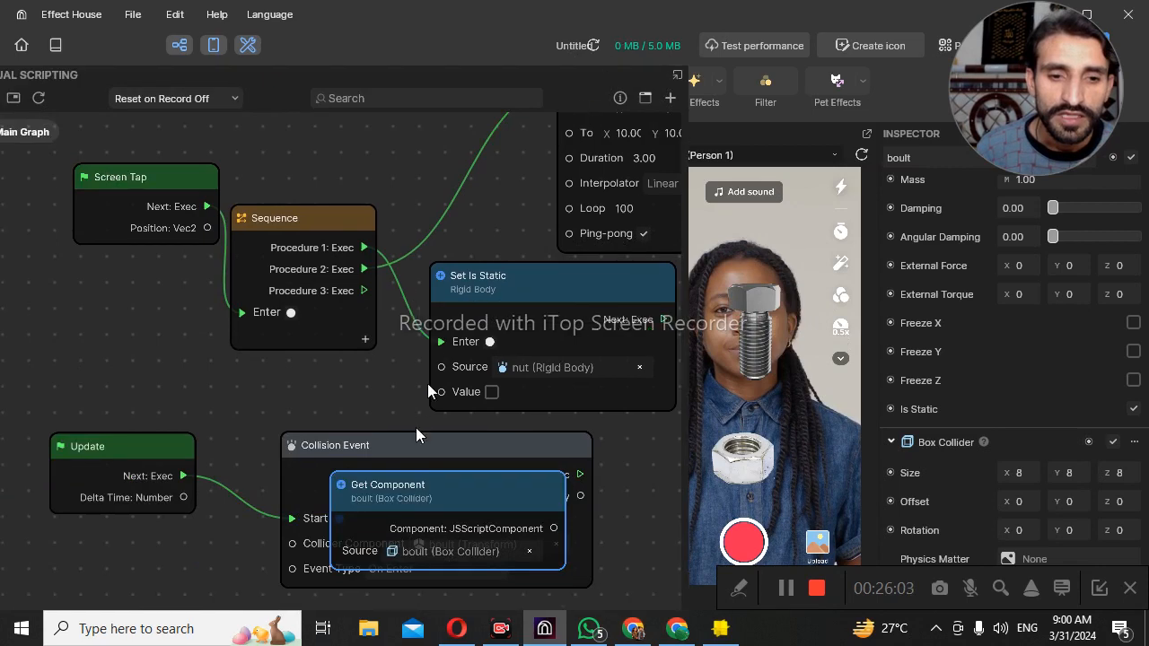
{"action": "left_click_drag", "start_coordinate": [439, 509], "coordinate": [102, 542]}
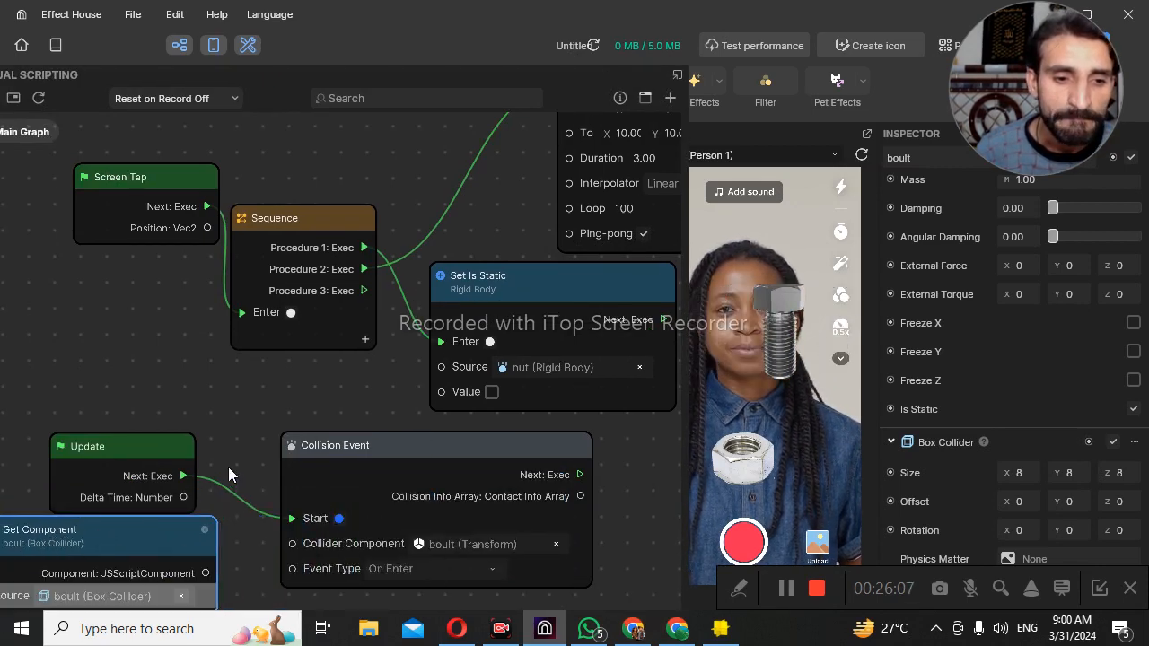
{"action": "scroll", "coordinate": [229, 467], "scroll_direction": "down", "scroll_amount": 1}
{"action": "scroll", "coordinate": [229, 467], "scroll_direction": "down", "scroll_amount": 1}
{"action": "left_click_drag", "start_coordinate": [214, 539], "coordinate": [272, 521]}
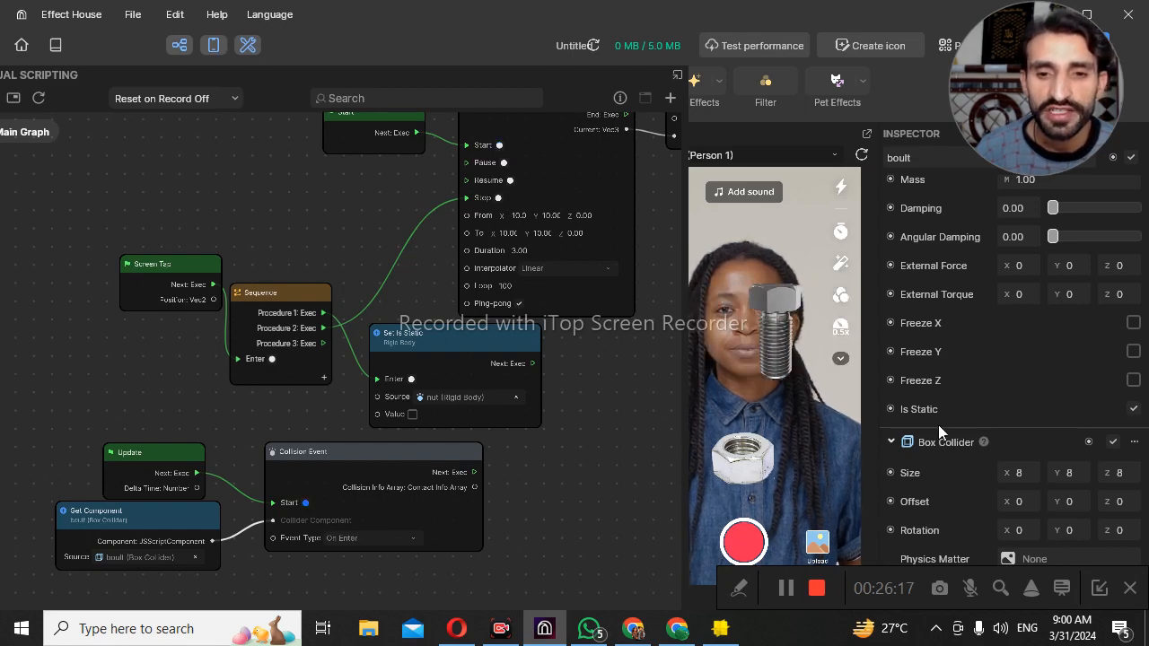
{"action": "left_click_drag", "start_coordinate": [177, 518], "coordinate": [176, 541]}
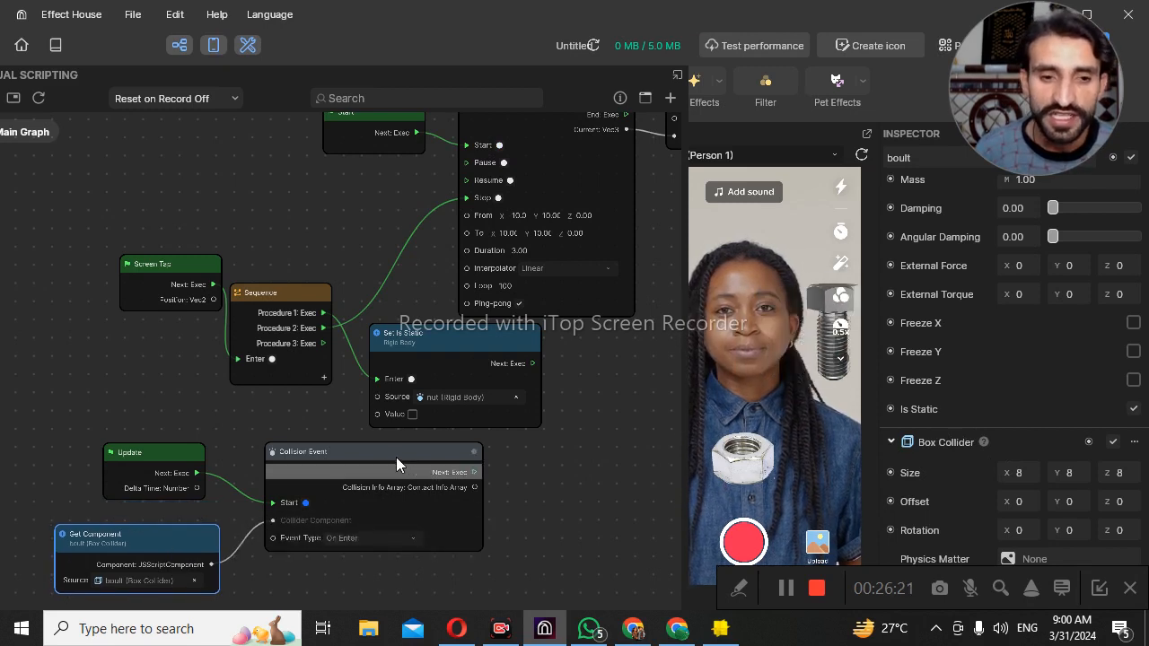
{"action": "left_click_drag", "start_coordinate": [384, 448], "coordinate": [373, 449]}
{"action": "left_click", "coordinate": [373, 451]}
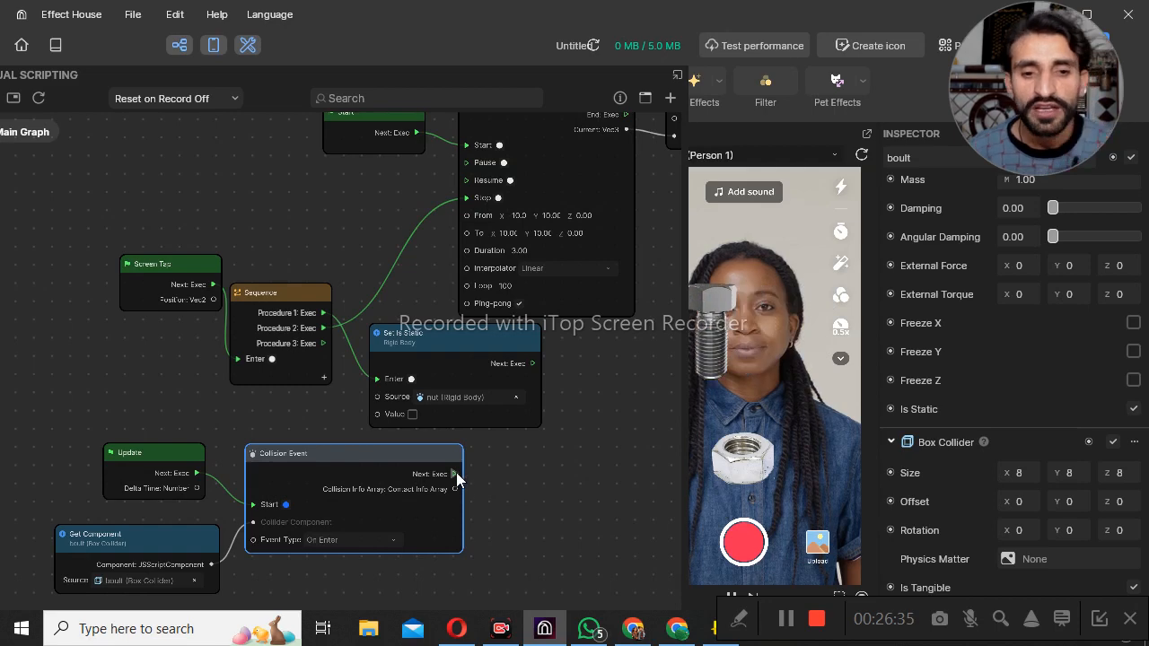
- Add a Do Once node triggered by the Collision Event's Next output and align it beside that node
{"action": "left_click_drag", "start_coordinate": [455, 474], "coordinate": [493, 474]}
{"action": "type", "text": "o"}
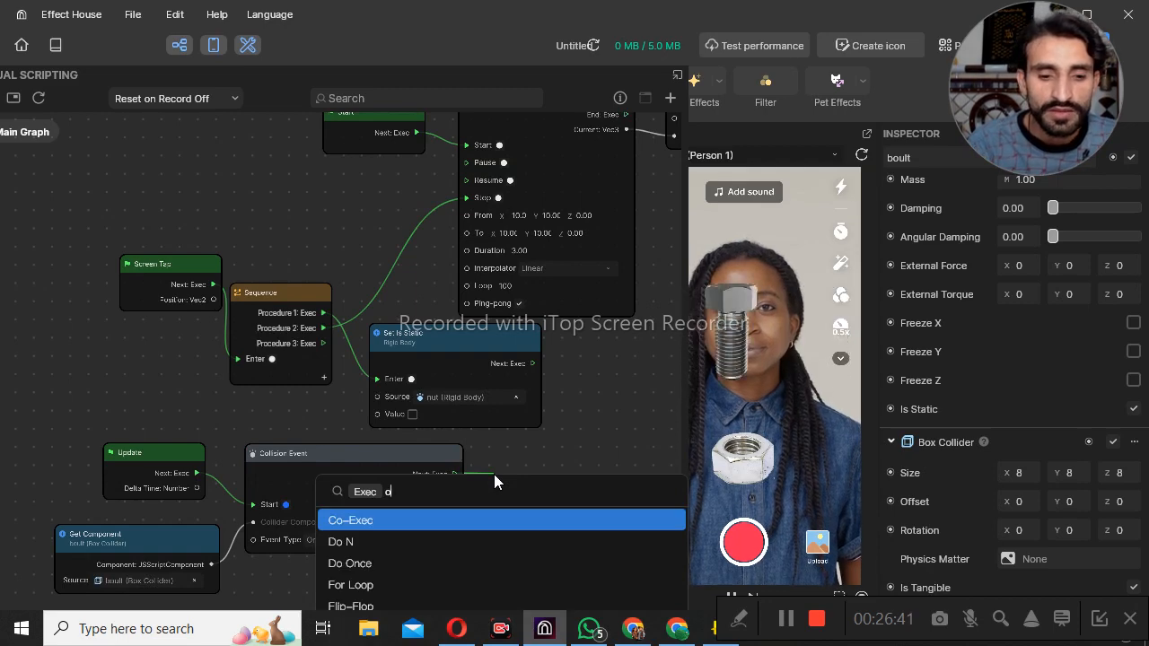
{"action": "key", "text": "BackSpace"}
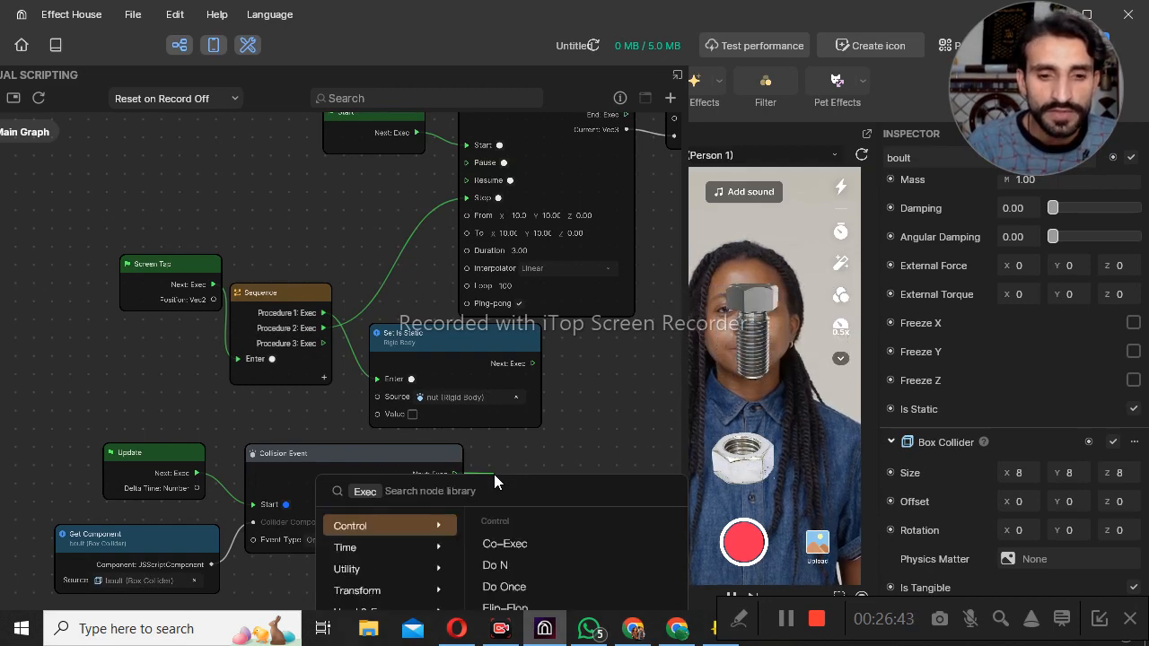
{"action": "key", "text": "BackSpace"}
{"action": "type", "text": "d"}
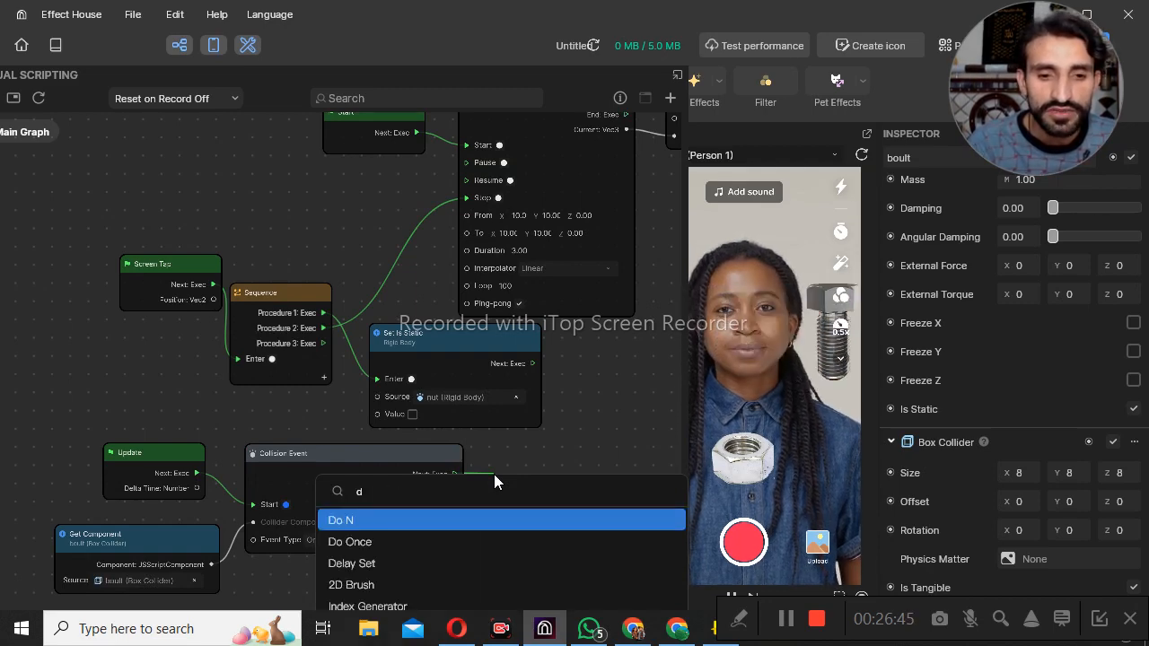
{"action": "key", "text": "Down"}
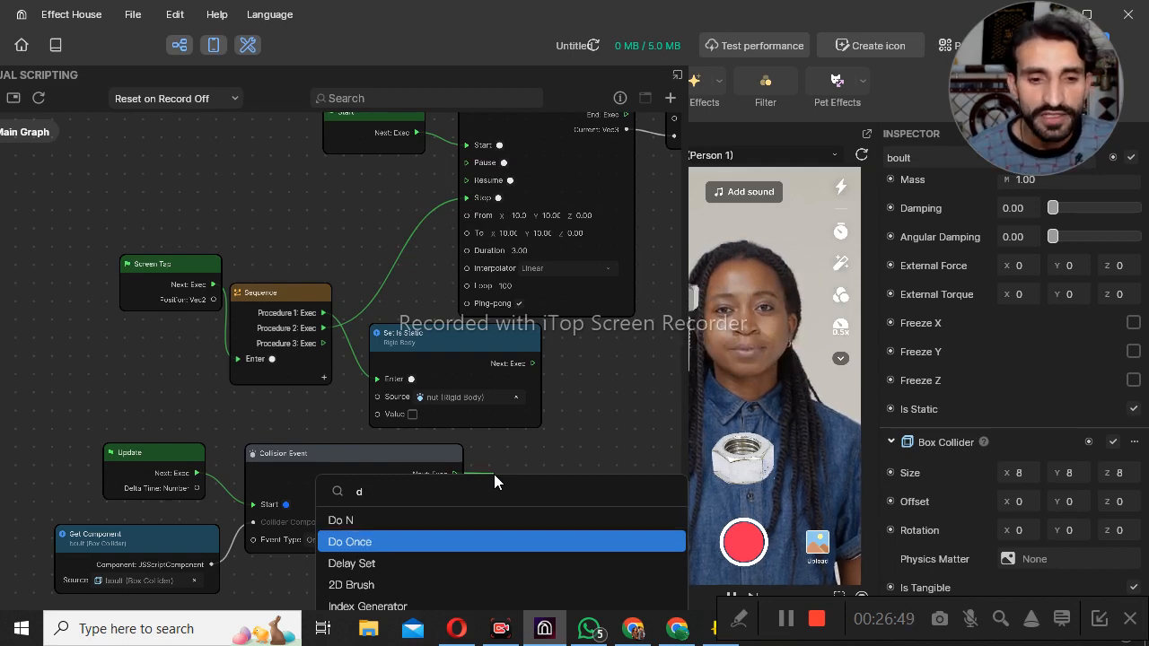
{"action": "key", "text": "Return"}
{"action": "left_click_drag", "start_coordinate": [522, 482], "coordinate": [522, 457]}
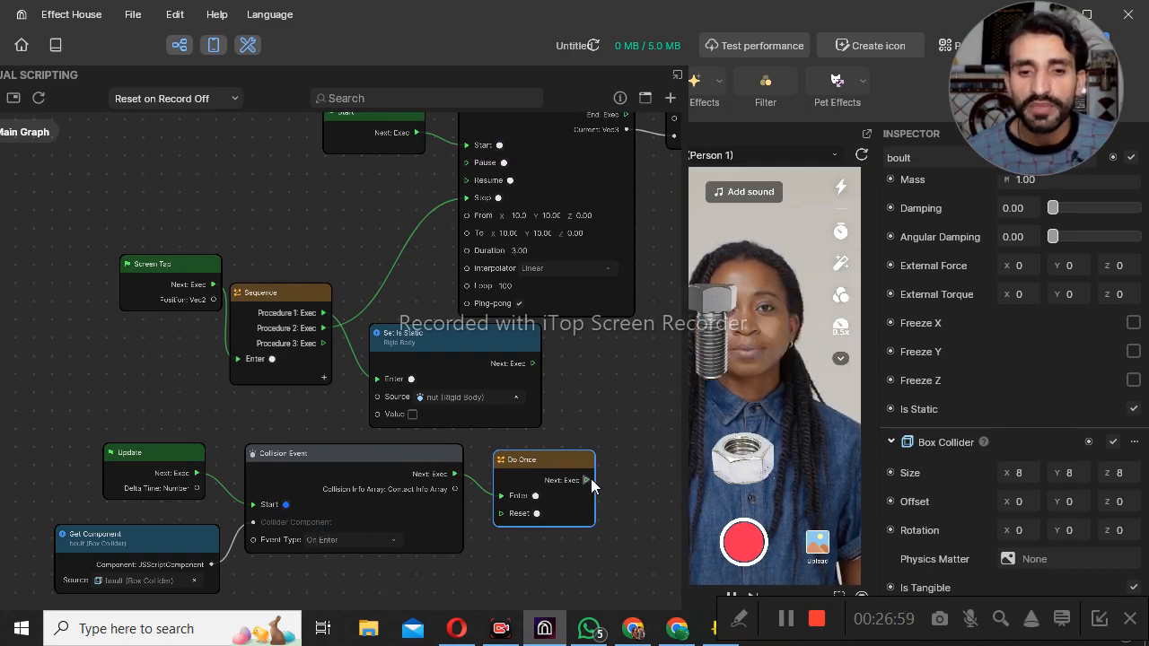
- Add a Counter node whose Increase input is driven by Do Once's Next output, and tidy both nodes' placement
{"action": "left_click_drag", "start_coordinate": [588, 480], "coordinate": [617, 473]}
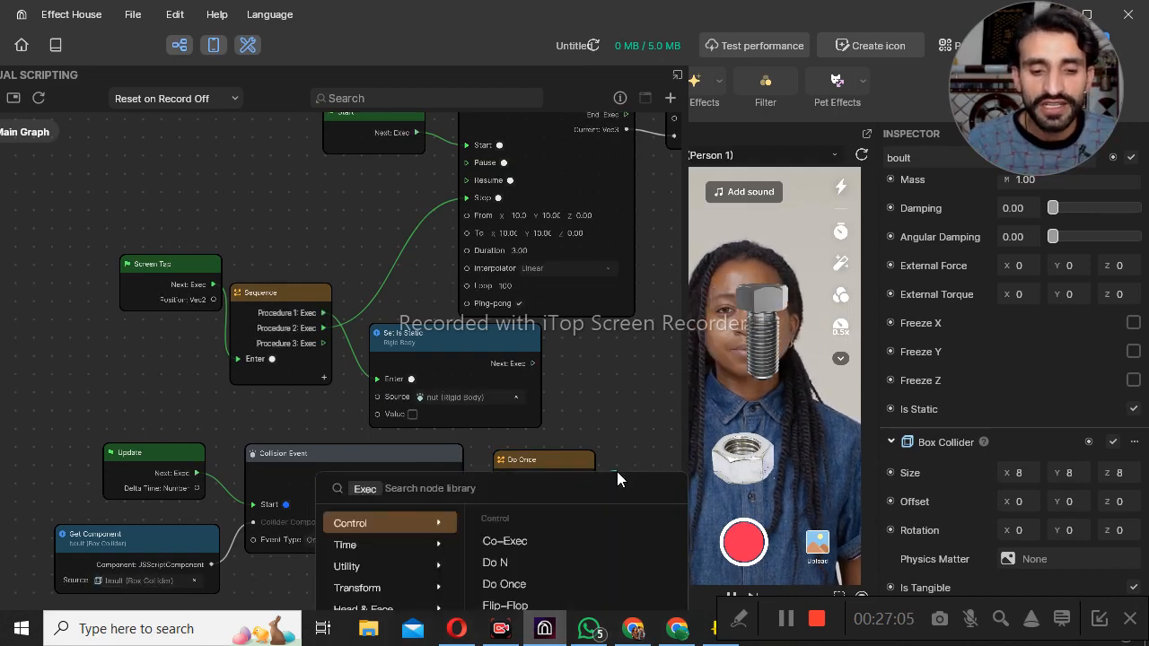
{"action": "type", "text": "d"}
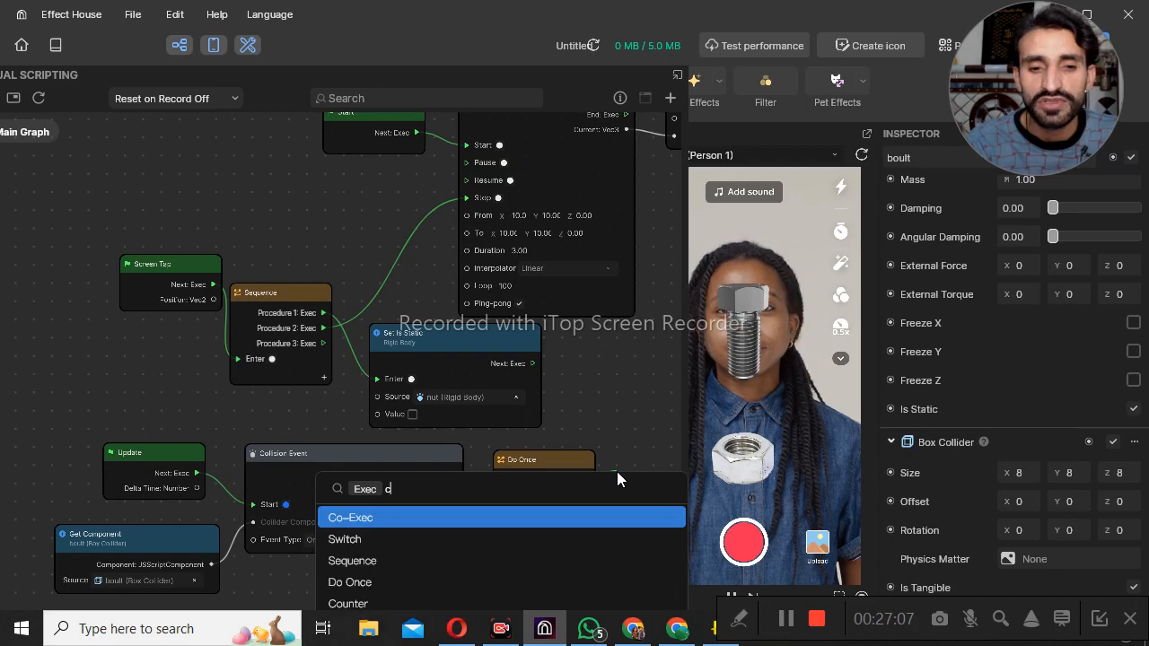
{"action": "type", "text": "o"}
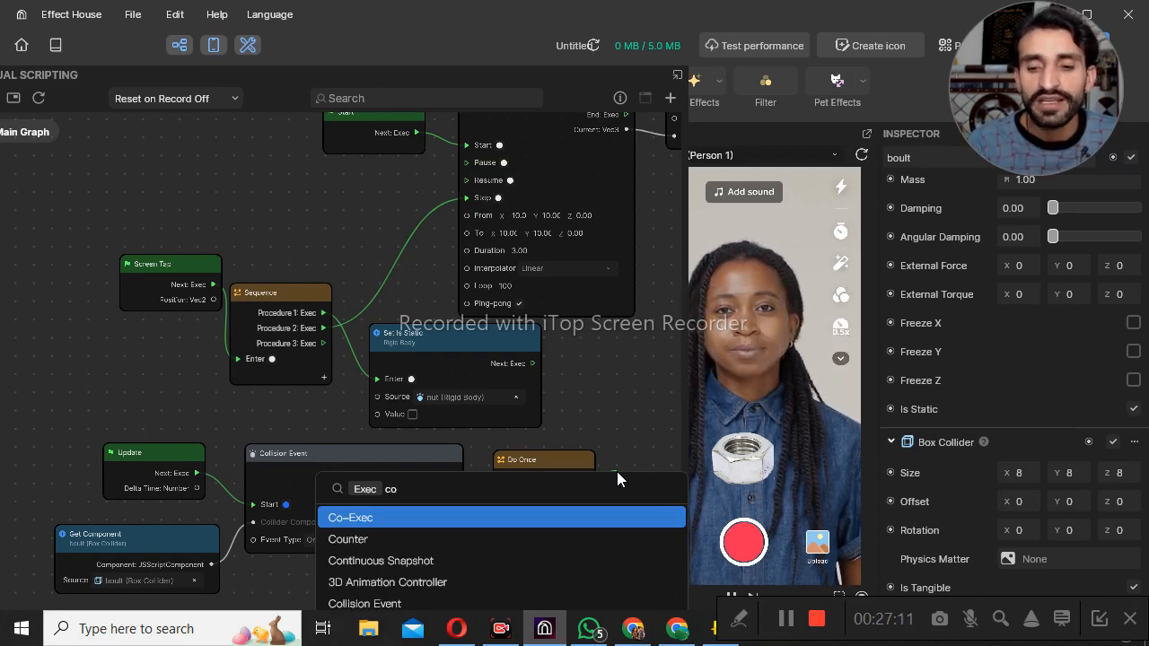
{"action": "key", "text": "BackSpace"}
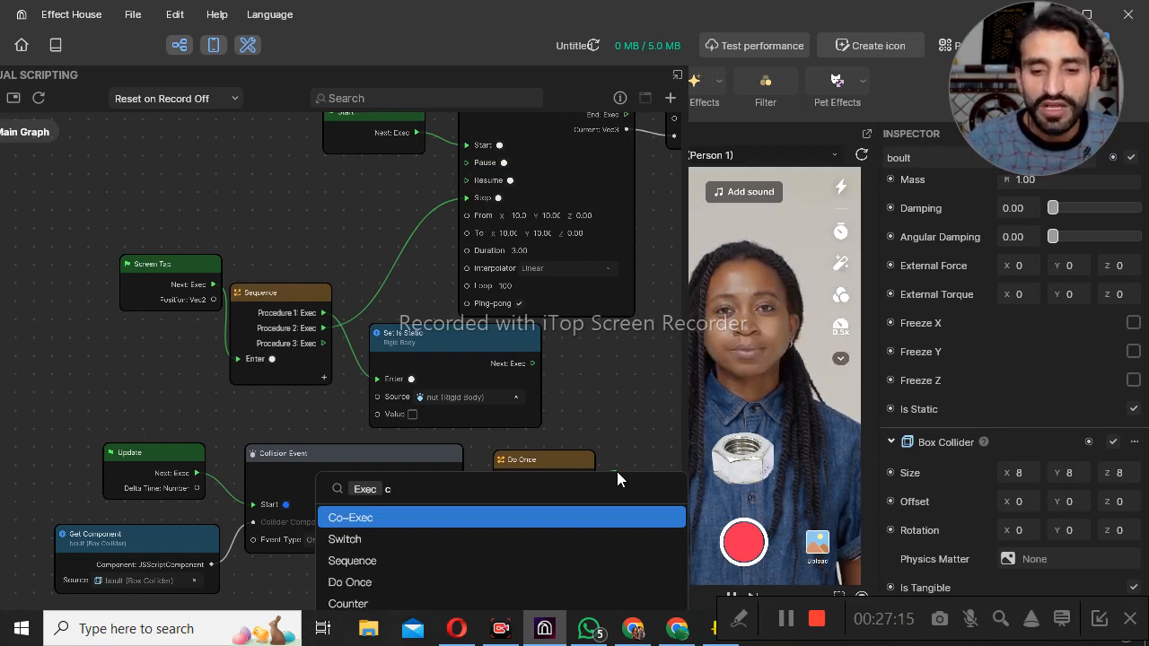
{"action": "type", "text": "ou"}
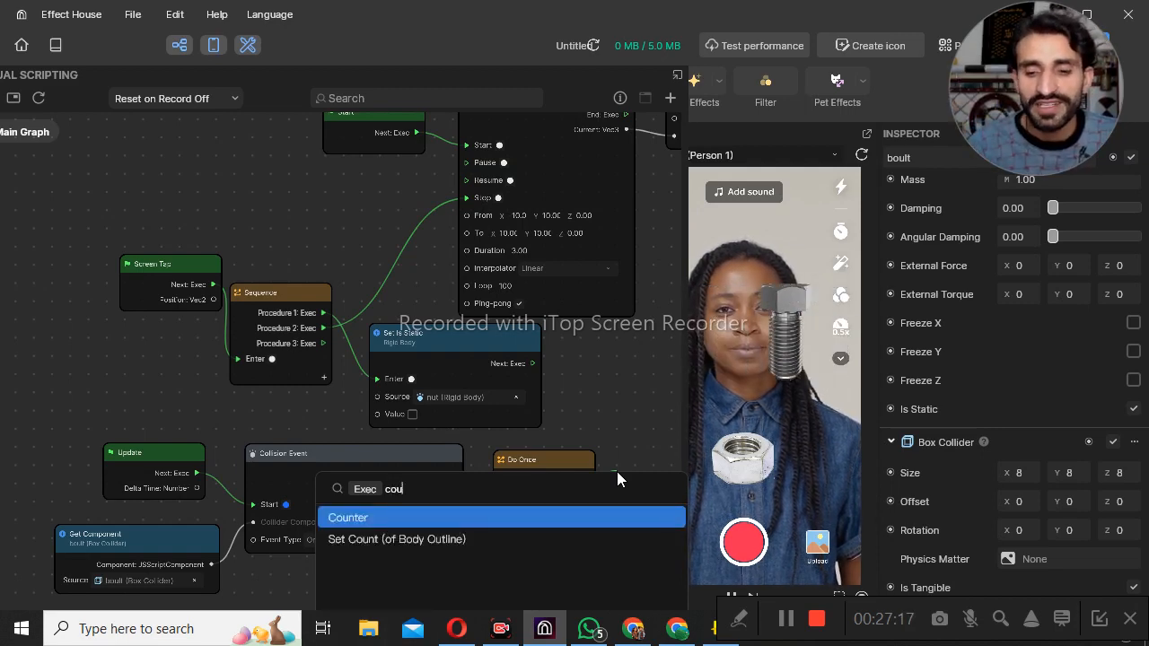
{"action": "key", "text": "Return"}
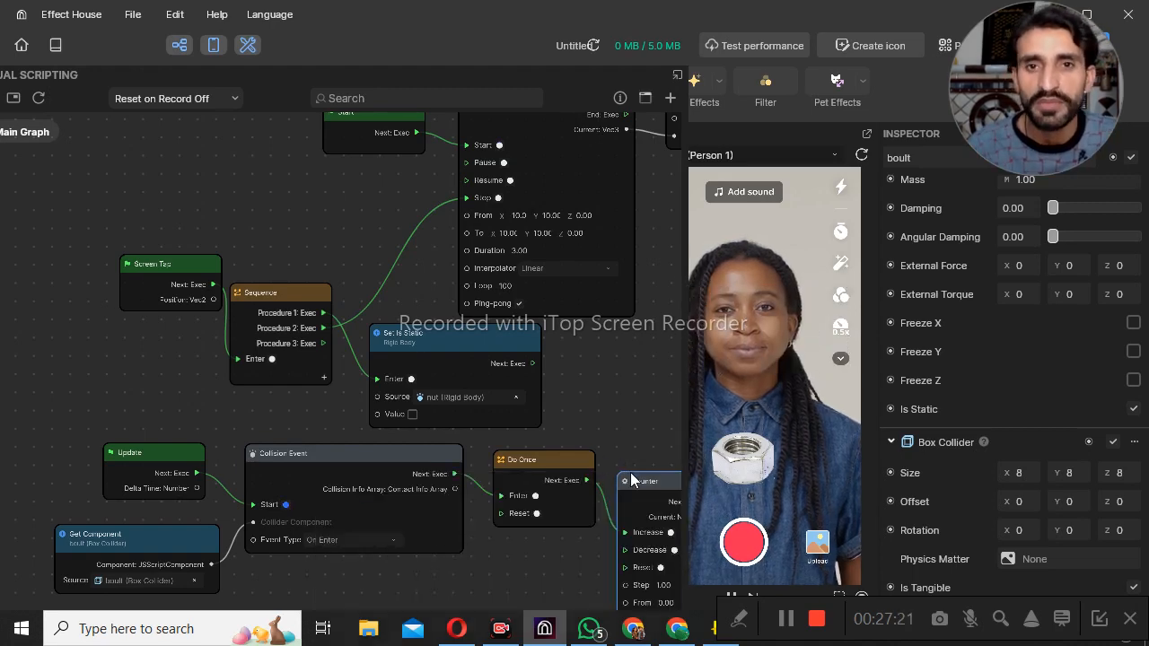
{"action": "left_click_drag", "start_coordinate": [585, 458], "coordinate": [571, 458]}
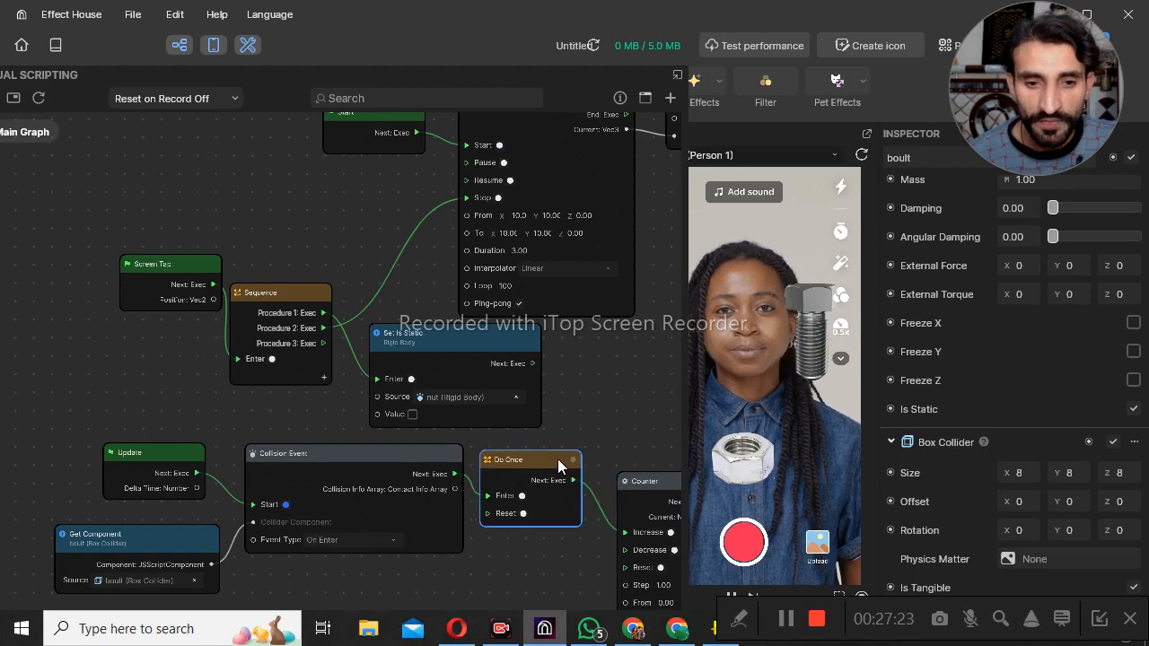
{"action": "left_click_drag", "start_coordinate": [643, 482], "coordinate": [638, 475]}
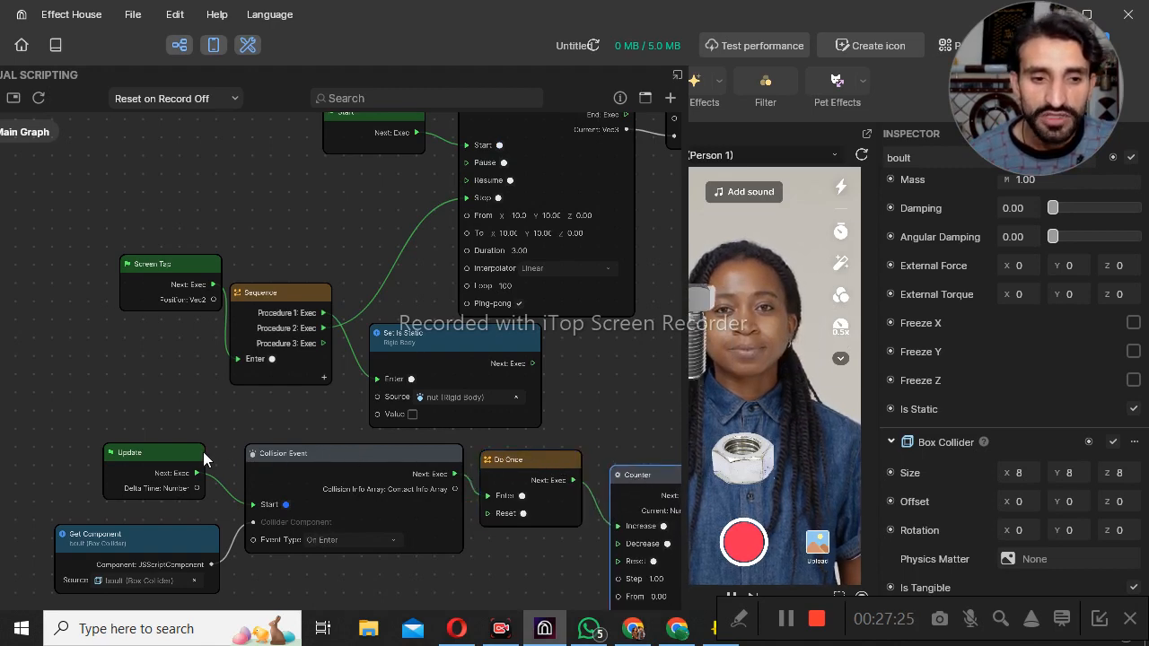
{"action": "left_click", "coordinate": [159, 443]}
{"action": "scroll", "coordinate": [628, 471], "scroll_direction": "down", "scroll_amount": 4}
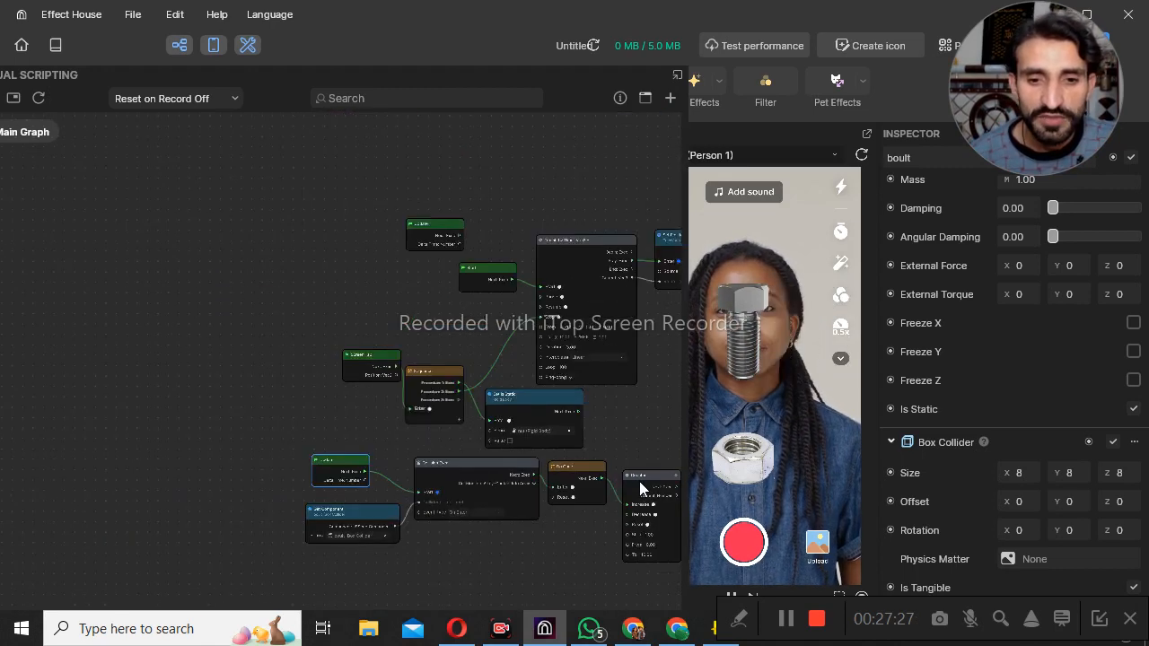
{"action": "scroll", "coordinate": [645, 483], "scroll_direction": "up", "scroll_amount": 4}
{"action": "scroll", "coordinate": [652, 501], "scroll_direction": "down", "scroll_amount": 6}
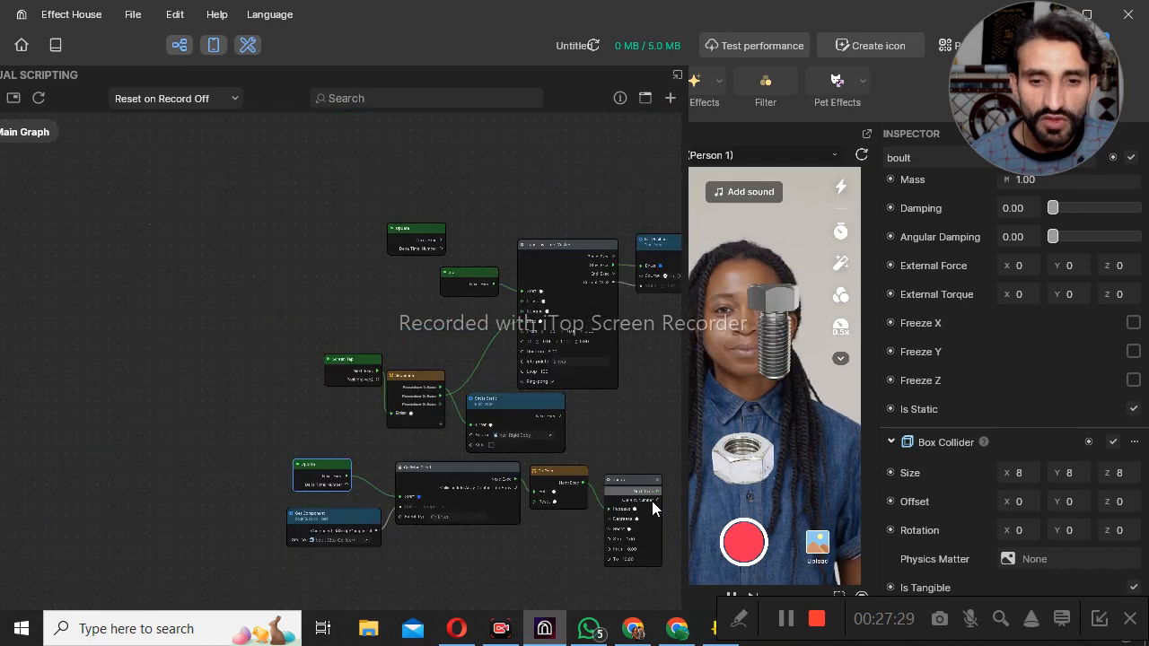
{"action": "scroll", "coordinate": [666, 498], "scroll_direction": "up", "scroll_amount": 3}
{"action": "scroll", "coordinate": [666, 498], "scroll_direction": "down", "scroll_amount": 3}
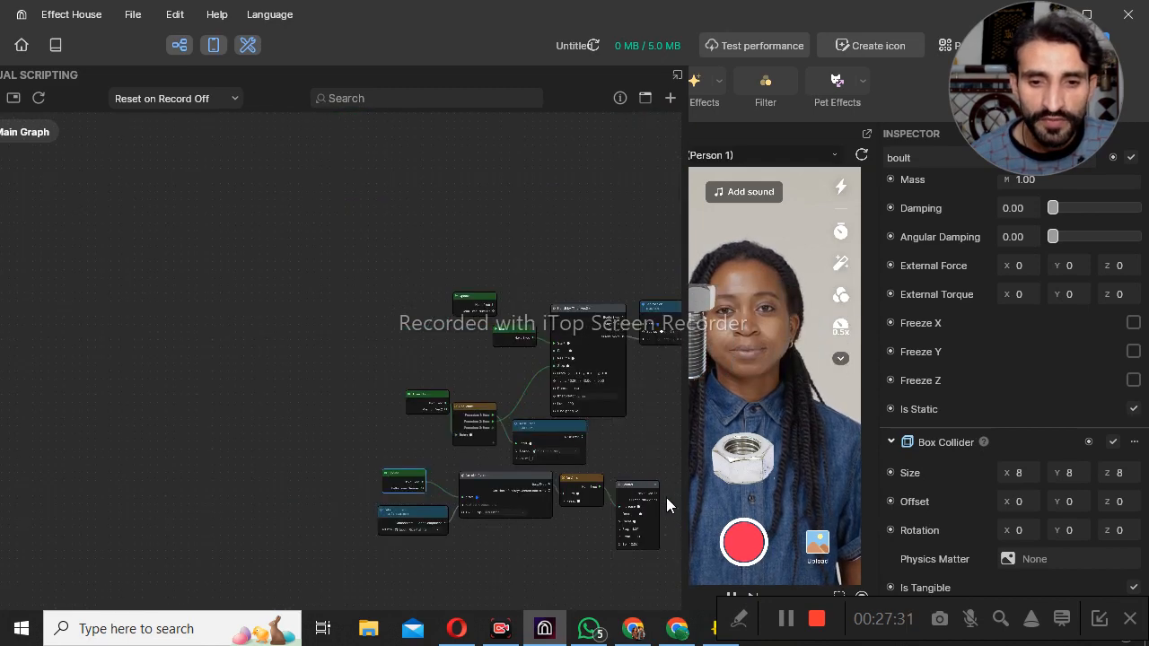
{"action": "scroll", "coordinate": [674, 498], "scroll_direction": "up", "scroll_amount": 4}
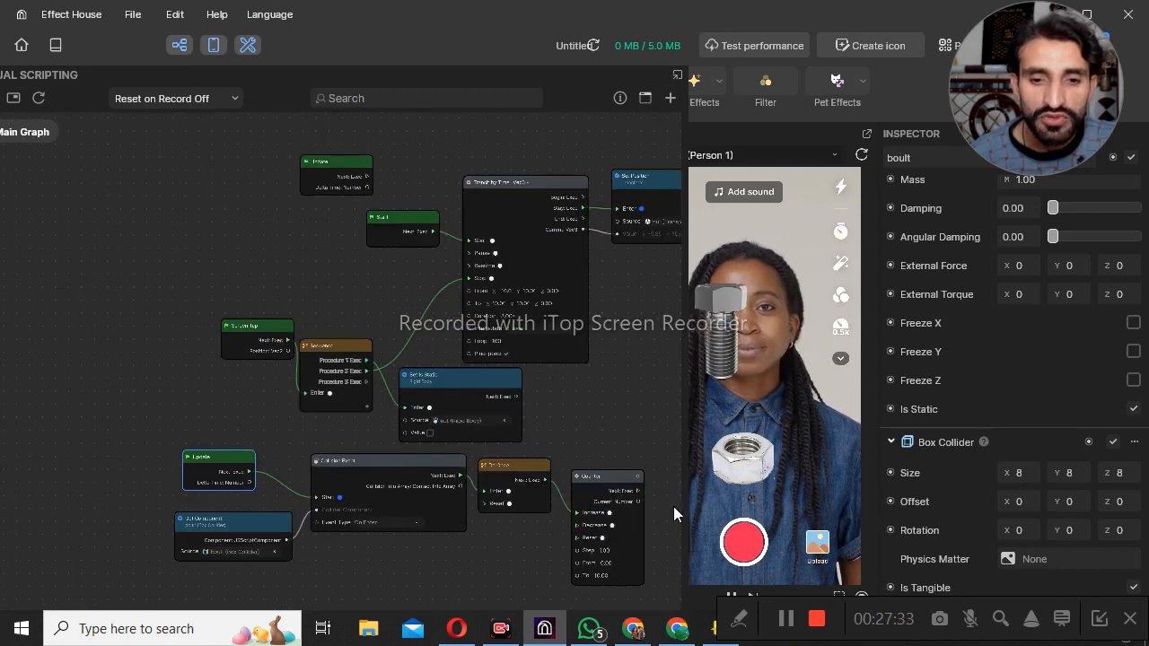
- Add a Wait for Seconds node triggered by the Counter's Next output and place it just above the Counter
{"action": "scroll", "coordinate": [665, 497], "scroll_direction": "up", "scroll_amount": 3}
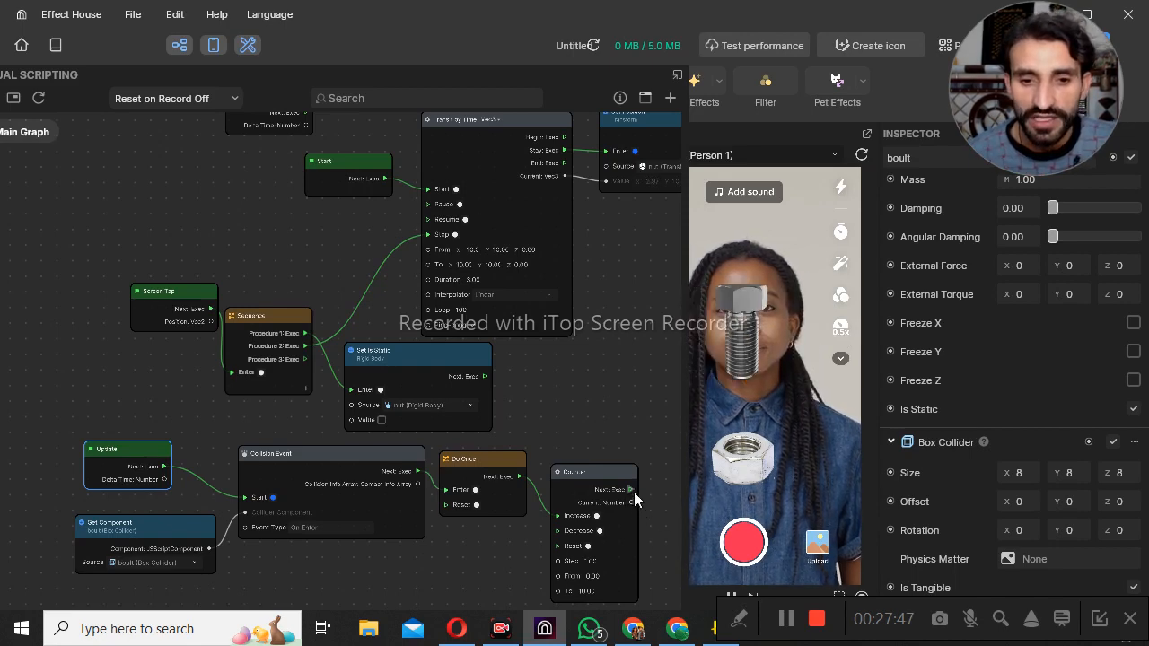
{"action": "left_click_drag", "start_coordinate": [632, 490], "coordinate": [655, 488]}
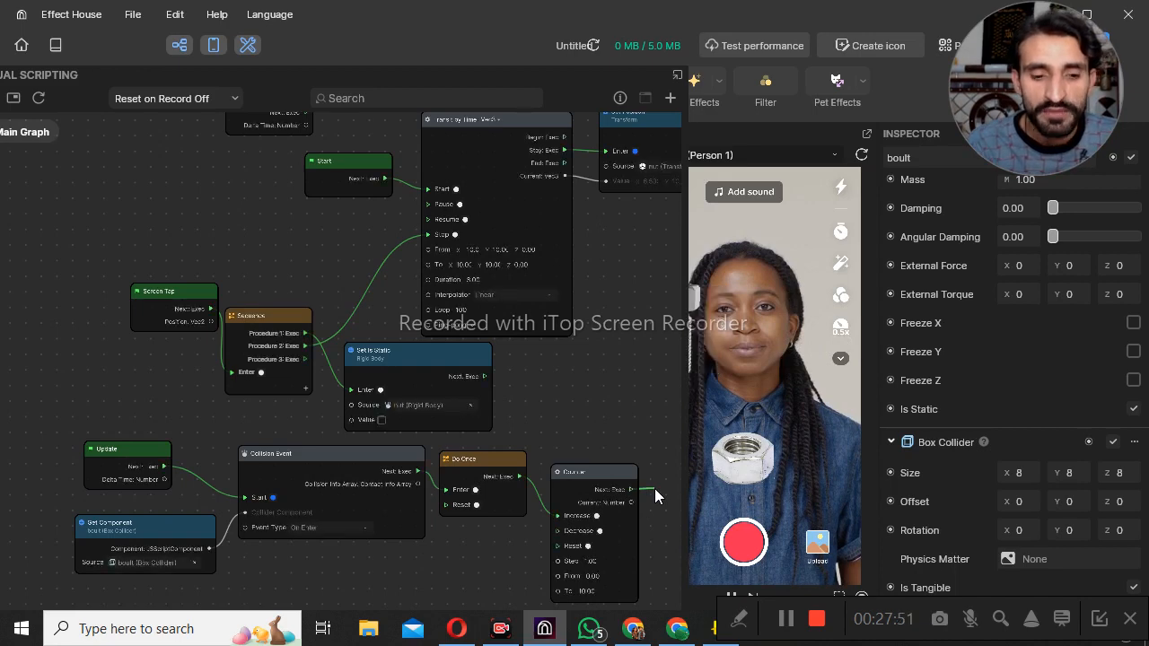
{"action": "type", "text": "wa"}
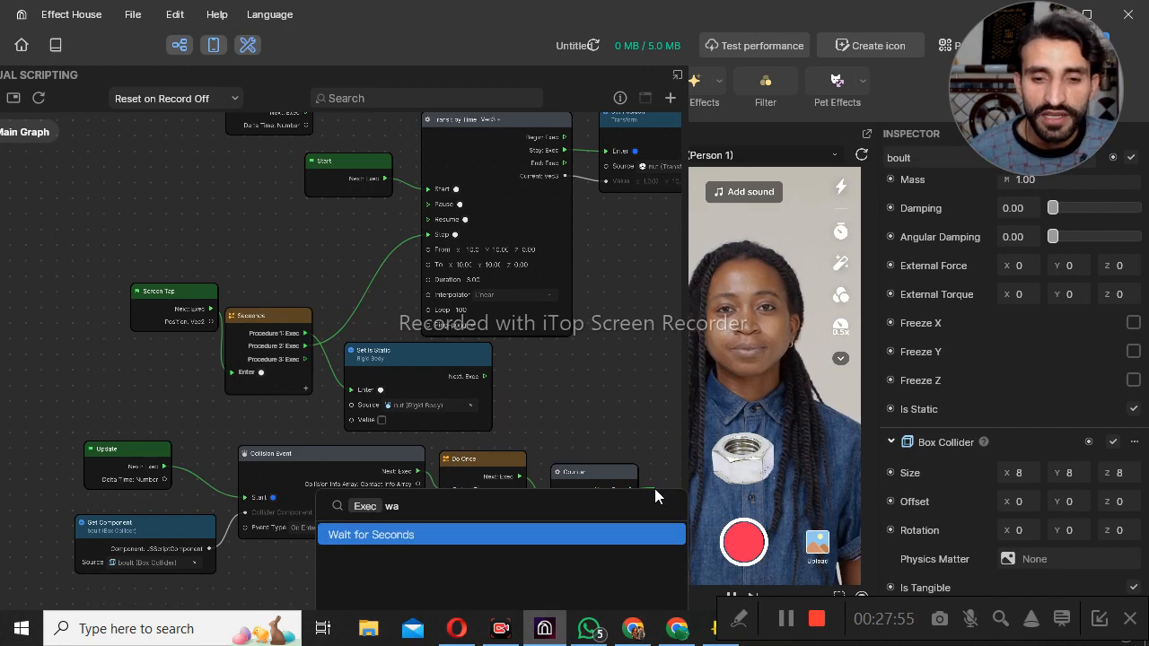
{"action": "key", "text": "Return"}
{"action": "left_click_drag", "start_coordinate": [669, 497], "coordinate": [666, 417]}
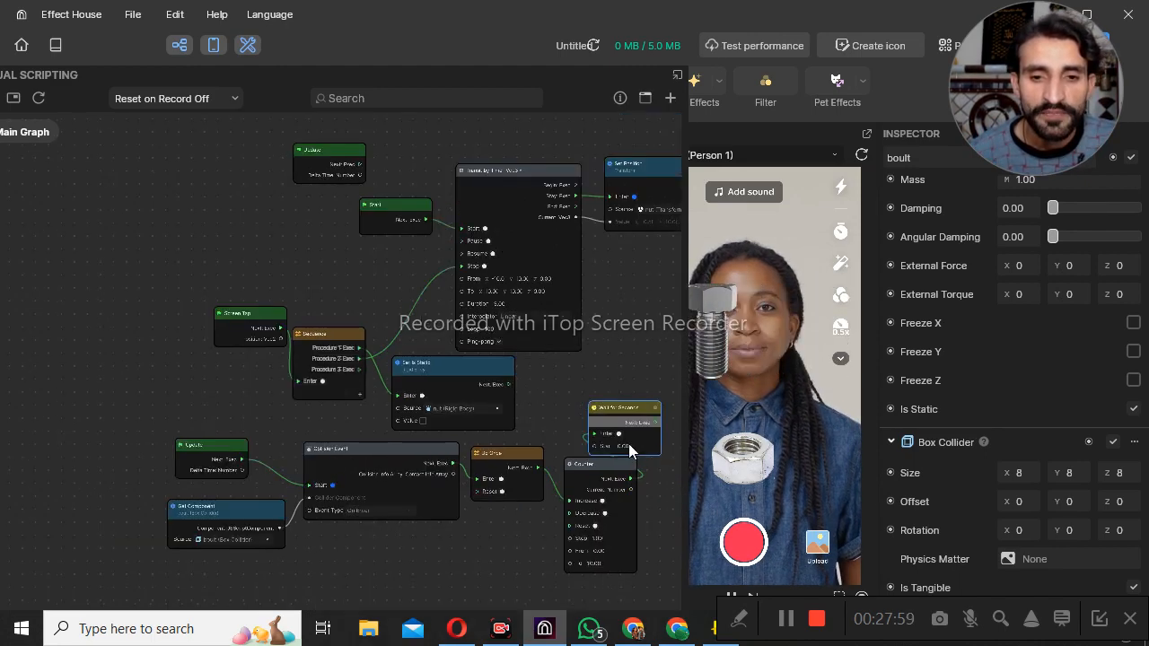
{"action": "scroll", "coordinate": [628, 431], "scroll_direction": "down", "scroll_amount": 1}
{"action": "scroll", "coordinate": [660, 437], "scroll_direction": "up", "scroll_amount": 1}
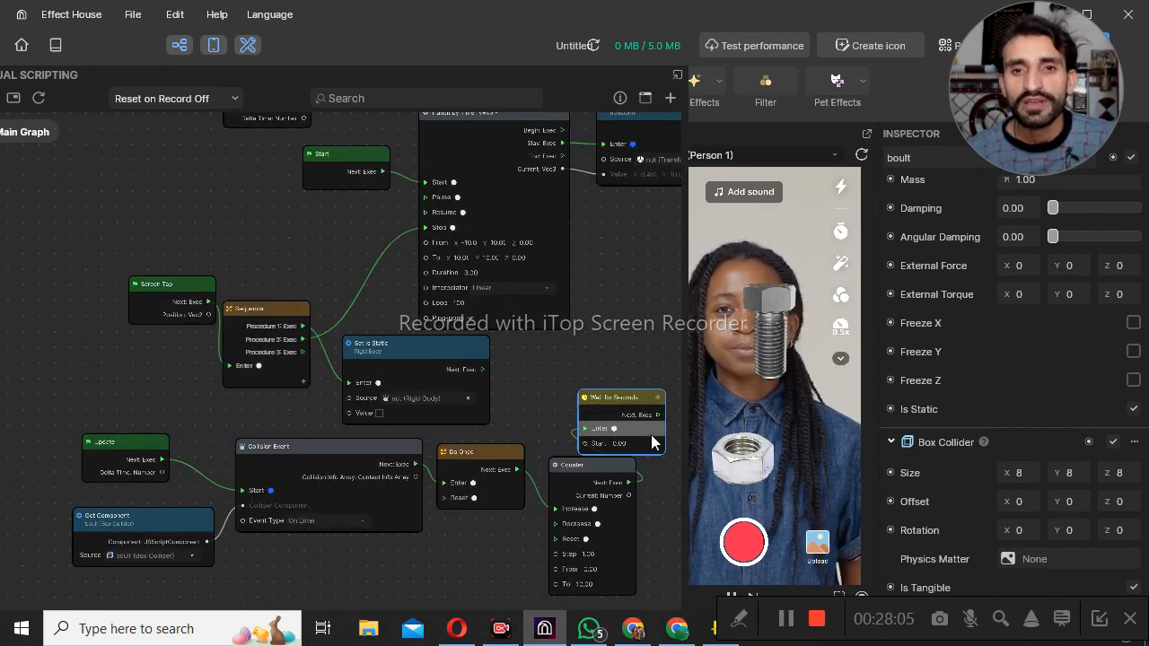
- Duplicate the nut Rigid Body's Set Is Static node and place the copy above Wait for Seconds
{"action": "left_click", "coordinate": [416, 347]}
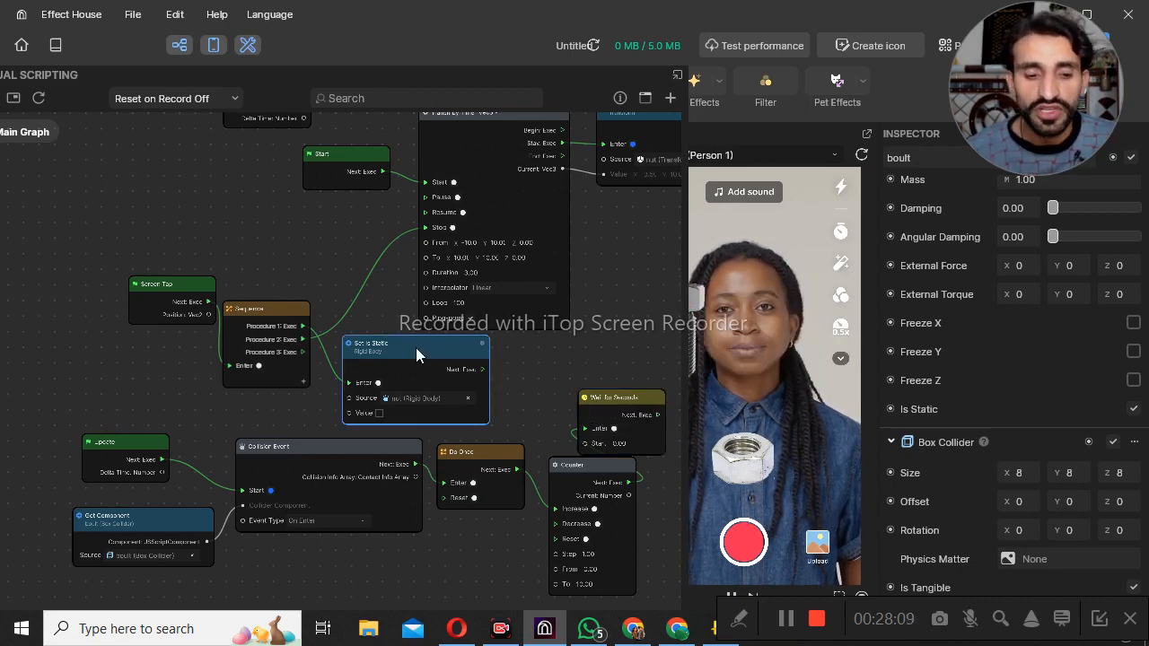
{"action": "key", "text": "ctrl+v"}
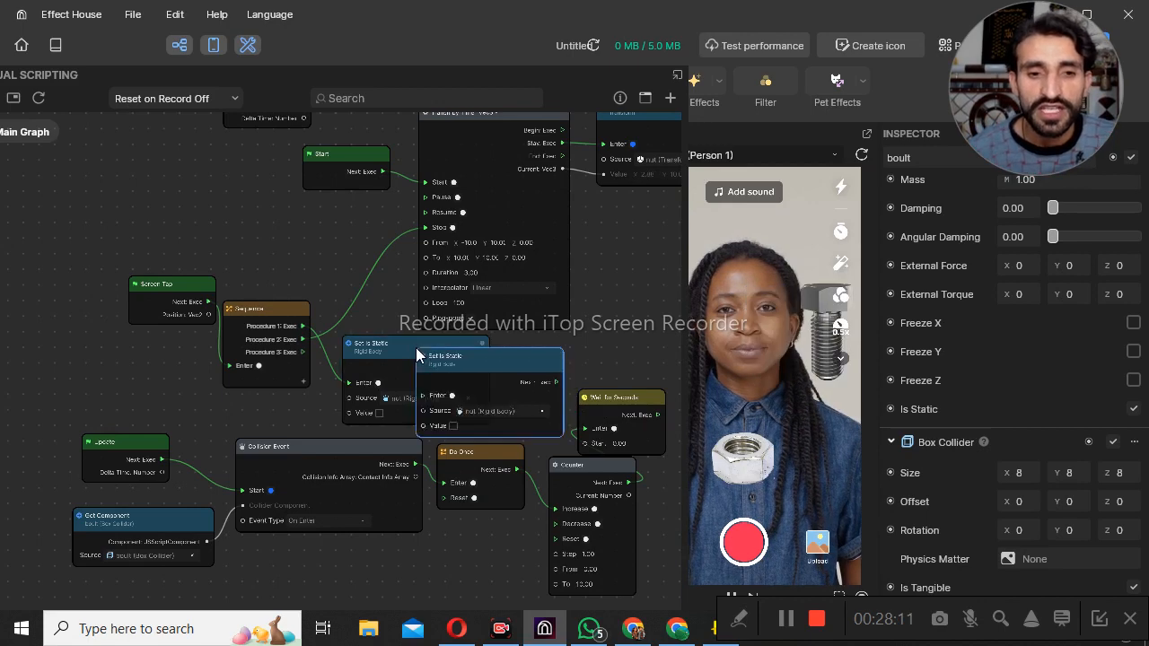
{"action": "left_click_drag", "start_coordinate": [456, 357], "coordinate": [654, 298]}
- Select all nodes in the graph and shift them together to free space beside the duplicated Set Is Static node
{"action": "scroll", "coordinate": [650, 351], "scroll_direction": "down", "scroll_amount": 2}
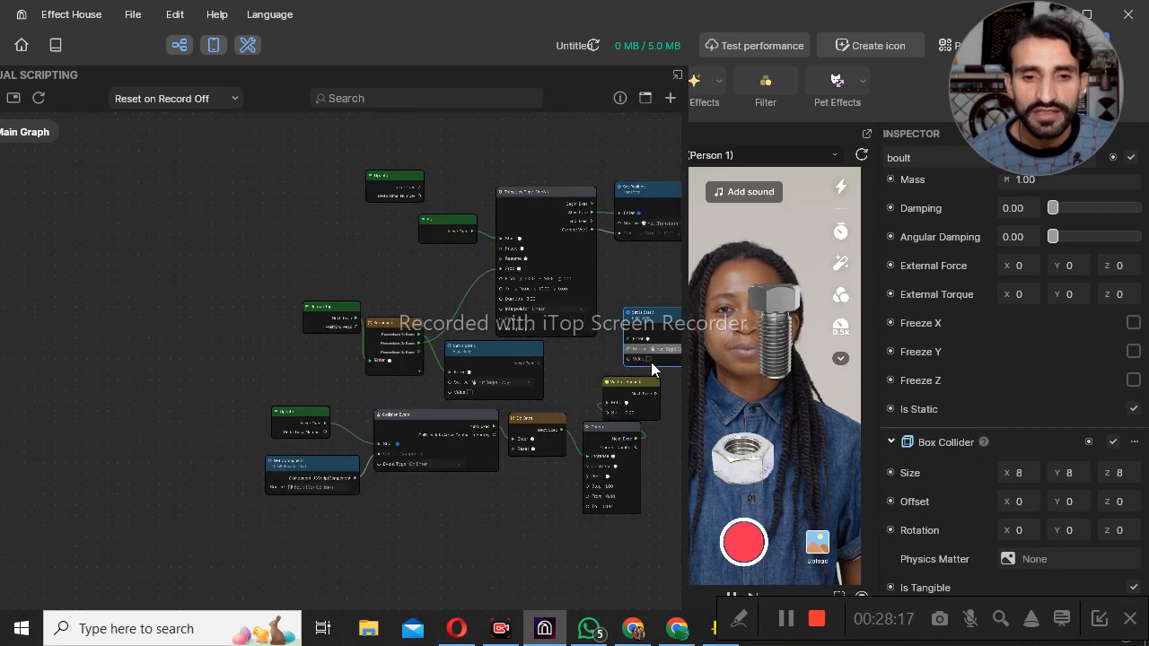
{"action": "scroll", "coordinate": [668, 376], "scroll_direction": "up", "scroll_amount": 2}
{"action": "scroll", "coordinate": [667, 377], "scroll_direction": "down", "scroll_amount": 5}
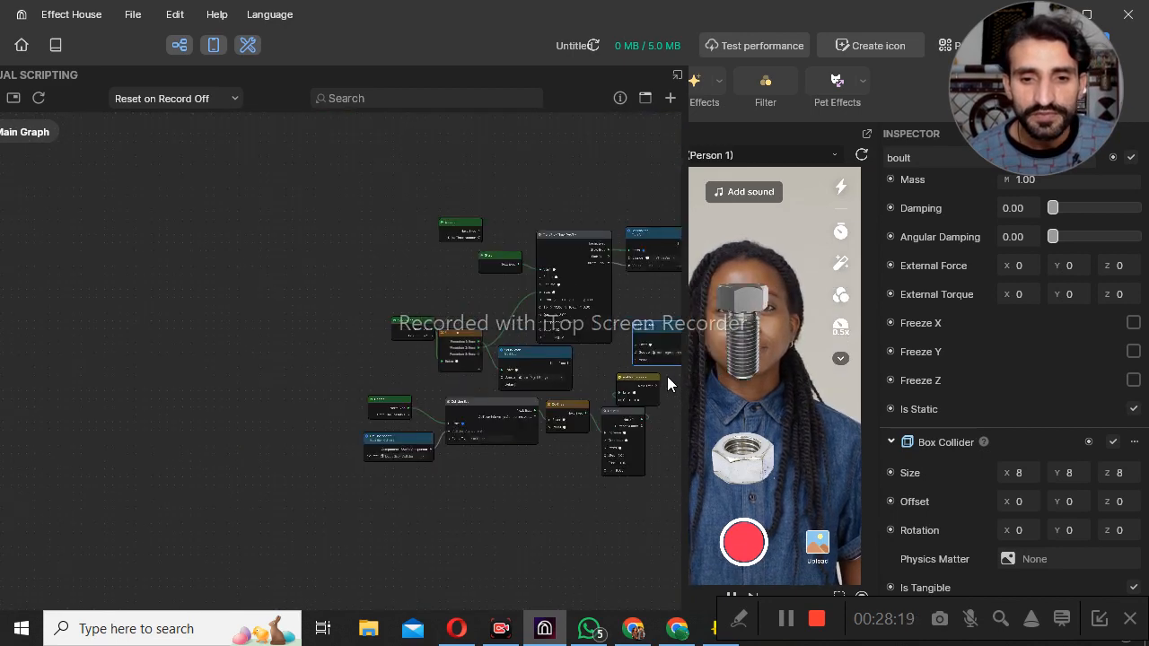
{"action": "scroll", "coordinate": [673, 373], "scroll_direction": "up", "scroll_amount": 5}
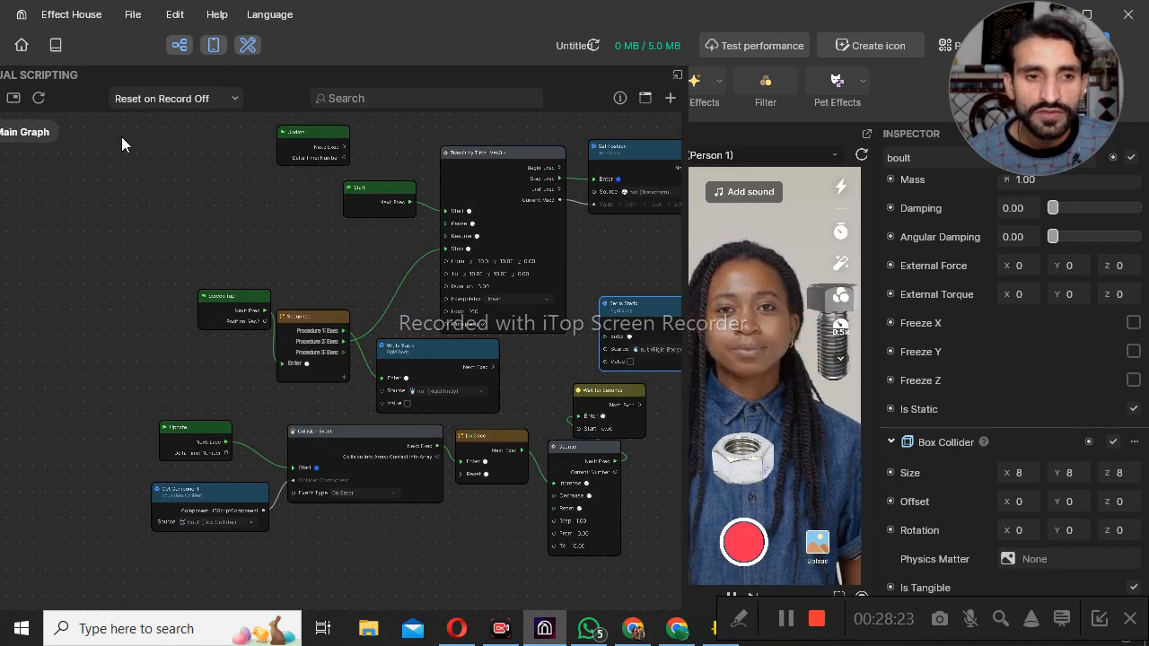
{"action": "left_click_drag", "start_coordinate": [112, 130], "coordinate": [675, 597]}
{"action": "left_click_drag", "start_coordinate": [631, 309], "coordinate": [510, 309]}
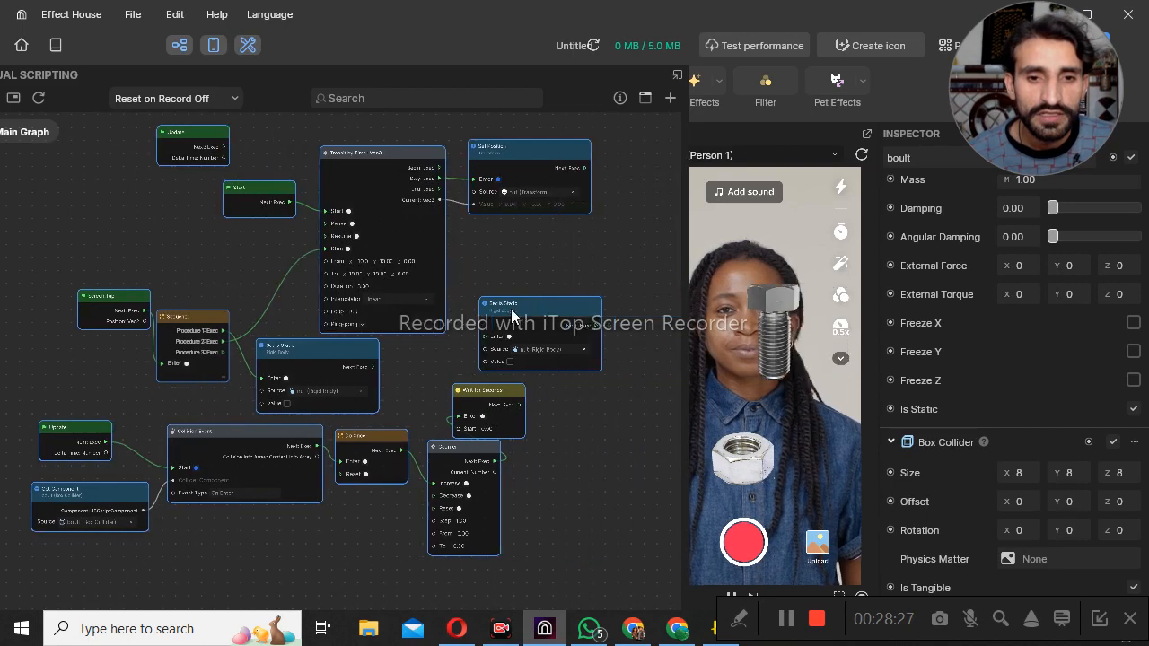
{"action": "left_click", "coordinate": [585, 448]}
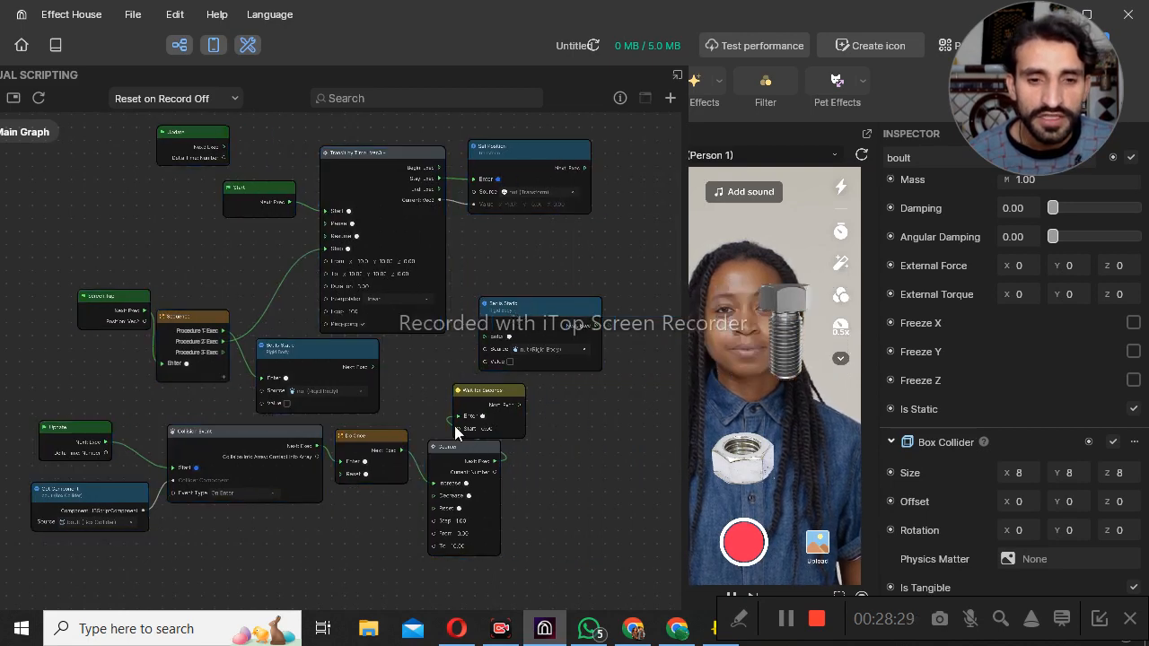
- Space out the Wait for Seconds and duplicated Set Is Static nodes, and connect Wait for Seconds' Next output to Set Is Static's Enter
{"action": "left_click_drag", "start_coordinate": [489, 390], "coordinate": [485, 388]}
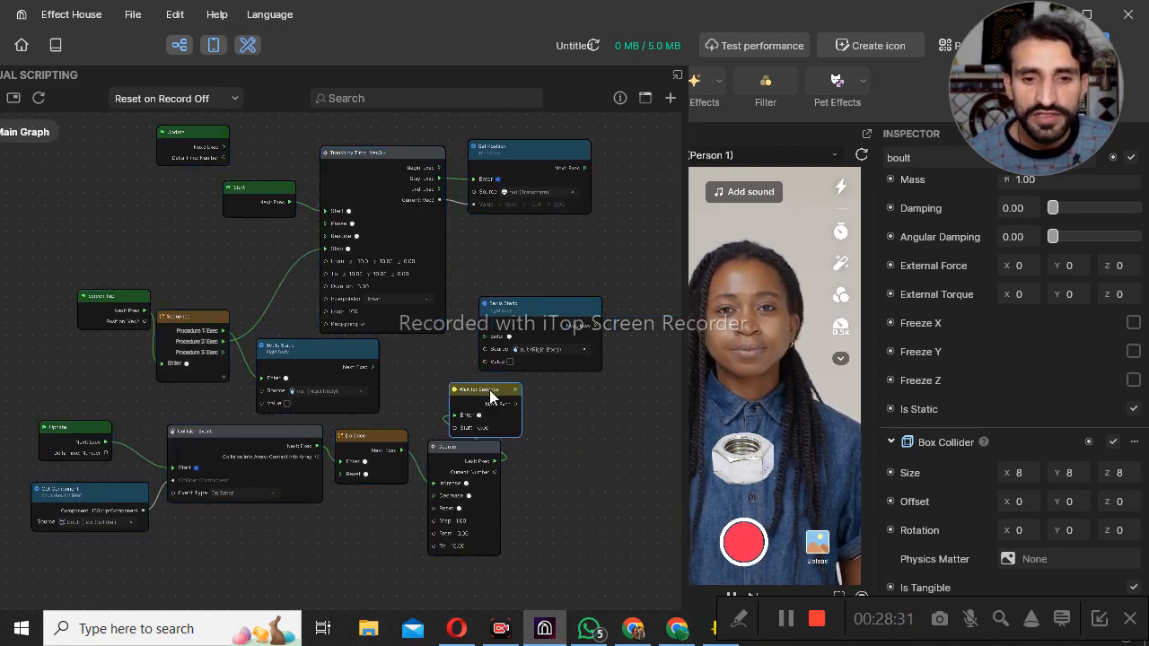
{"action": "left_click_drag", "start_coordinate": [559, 313], "coordinate": [643, 351]}
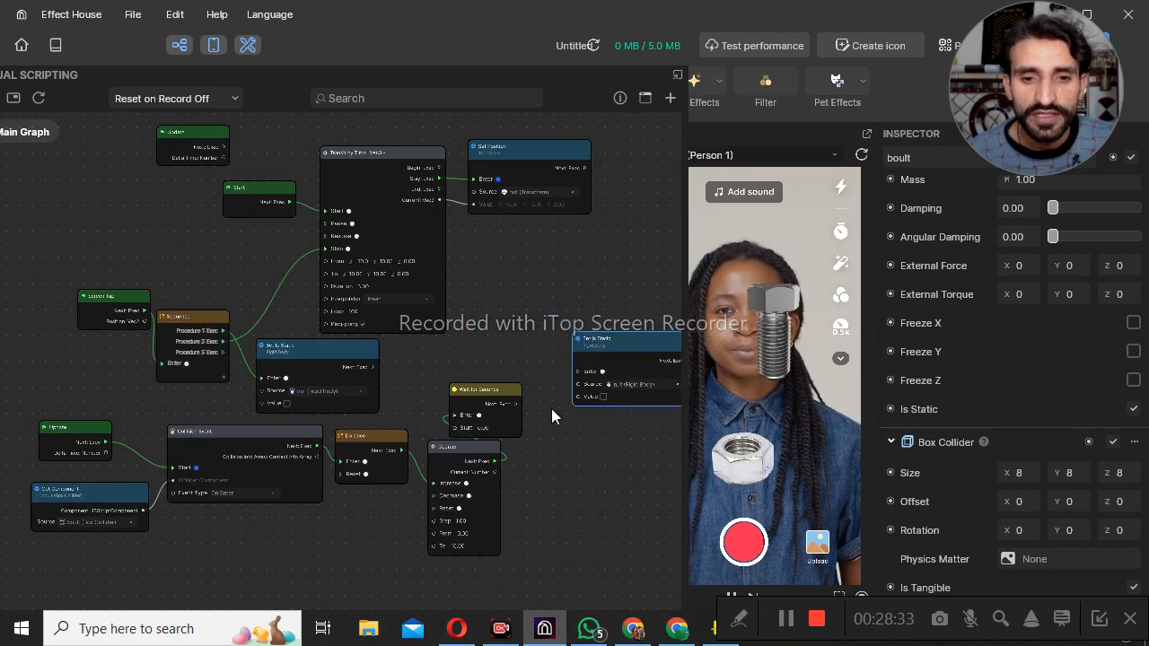
{"action": "scroll", "coordinate": [509, 404], "scroll_direction": "up", "scroll_amount": 2}
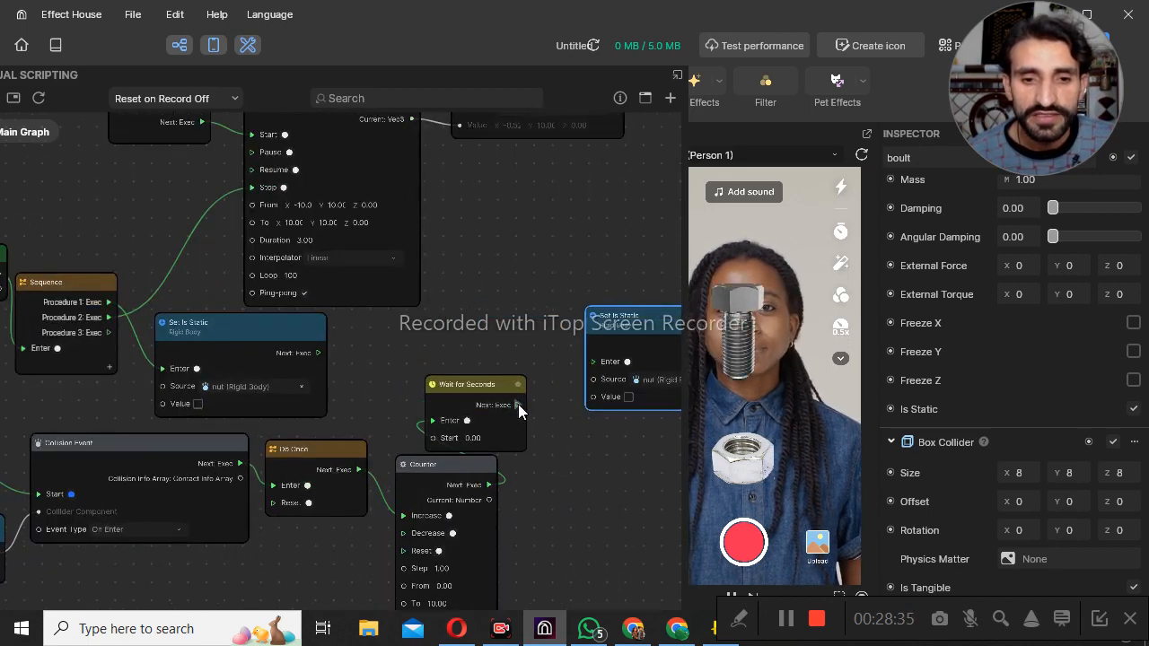
{"action": "left_click_drag", "start_coordinate": [563, 397], "coordinate": [587, 359]}
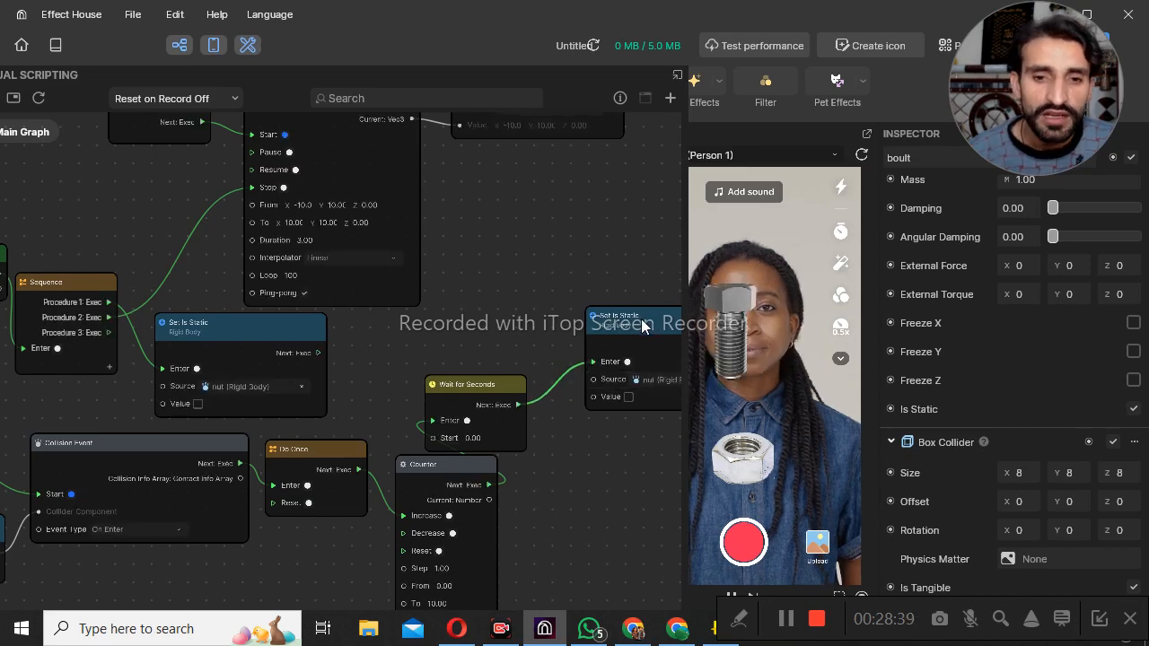
- Move the duplicated Set Is Static closer to Wait for Seconds and connect its Next output to Transit by Time's Start input
{"action": "left_click_drag", "start_coordinate": [640, 329], "coordinate": [571, 324]}
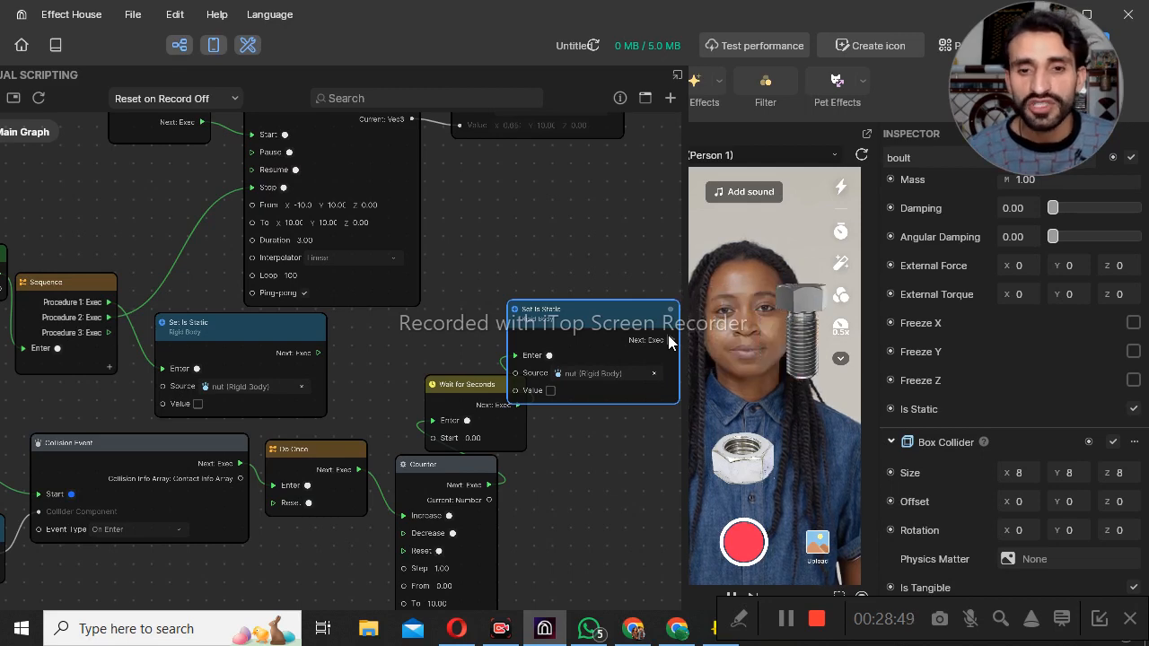
{"action": "left_click_drag", "start_coordinate": [605, 314], "coordinate": [602, 311]}
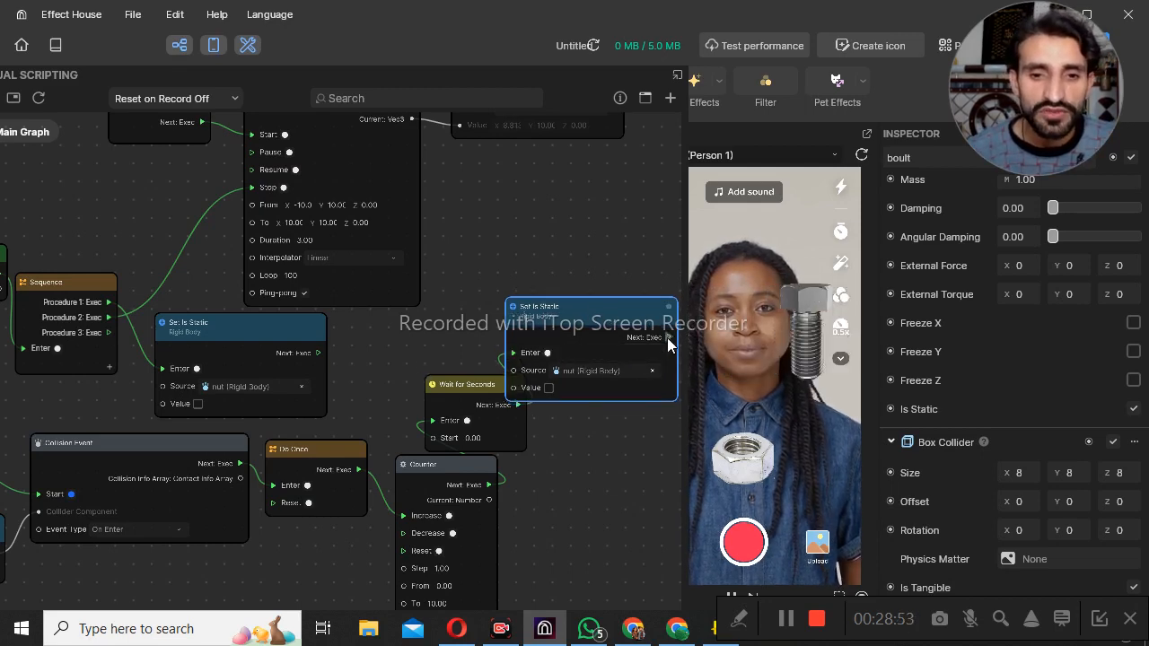
{"action": "left_click_drag", "start_coordinate": [669, 338], "coordinate": [250, 139]}
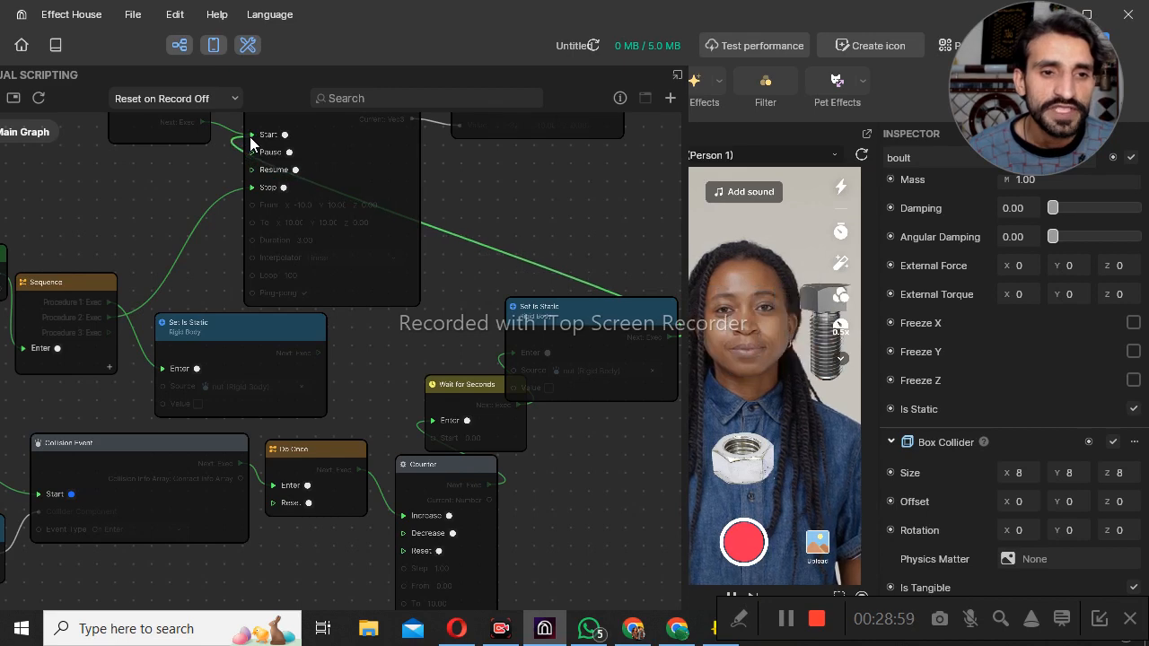
- Examine the node graph, following the Screen Tap and Collision Event chains and the link back to Transit by Time
{"action": "scroll", "coordinate": [272, 218], "scroll_direction": "up", "scroll_amount": 1}
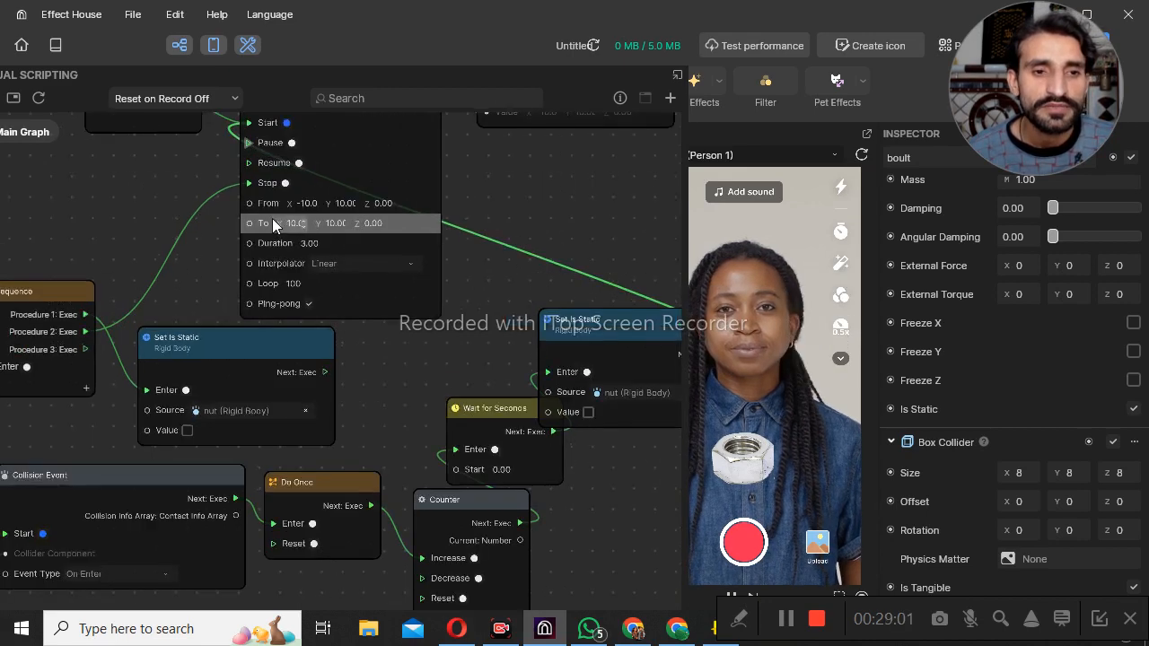
{"action": "scroll", "coordinate": [273, 232], "scroll_direction": "down", "scroll_amount": 2}
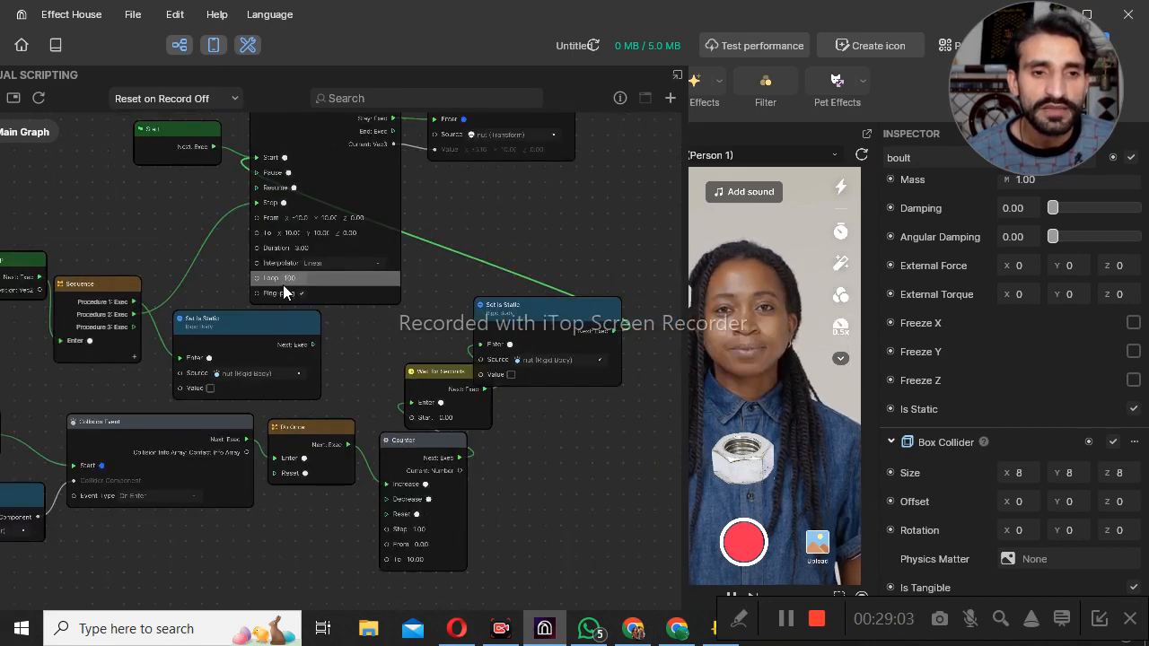
{"action": "scroll", "coordinate": [337, 216], "scroll_direction": "up", "scroll_amount": 1}
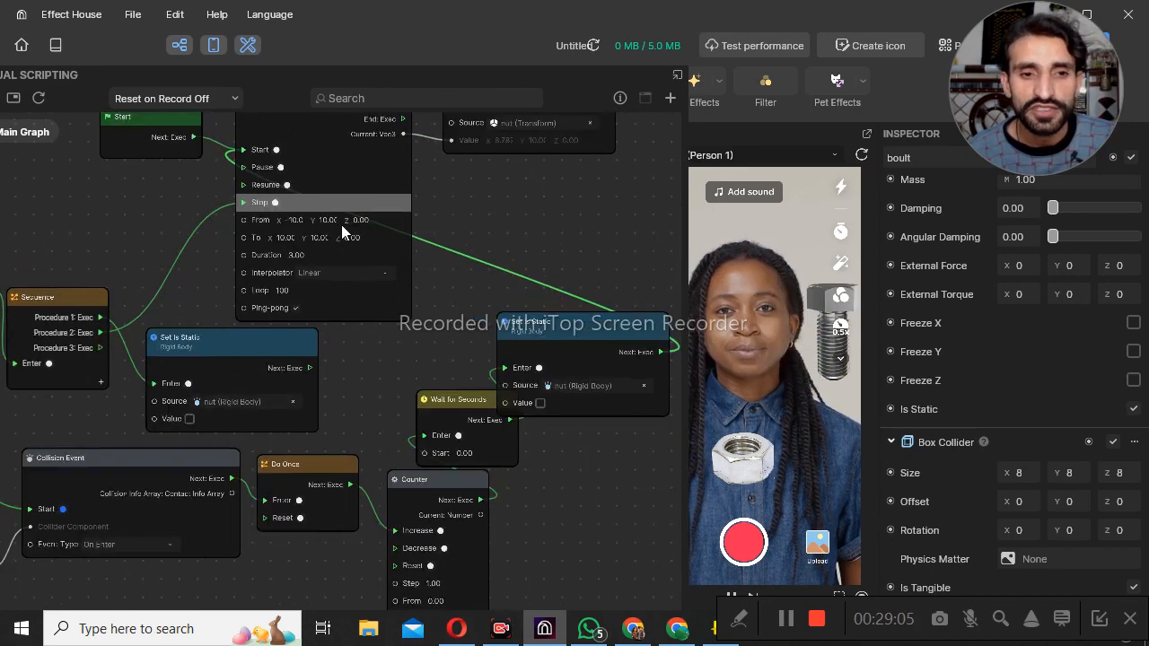
{"action": "scroll", "coordinate": [341, 228], "scroll_direction": "down", "scroll_amount": 1}
{"action": "scroll", "coordinate": [341, 228], "scroll_direction": "down", "scroll_amount": 2}
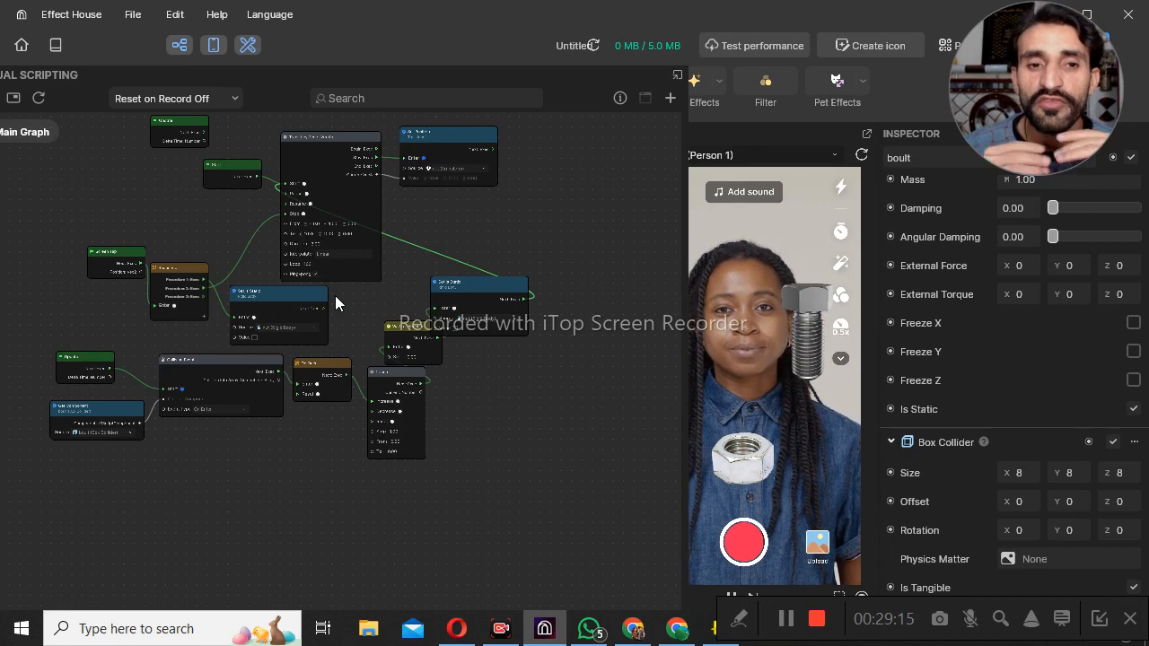
{"action": "scroll", "coordinate": [336, 297], "scroll_direction": "up", "scroll_amount": 2}
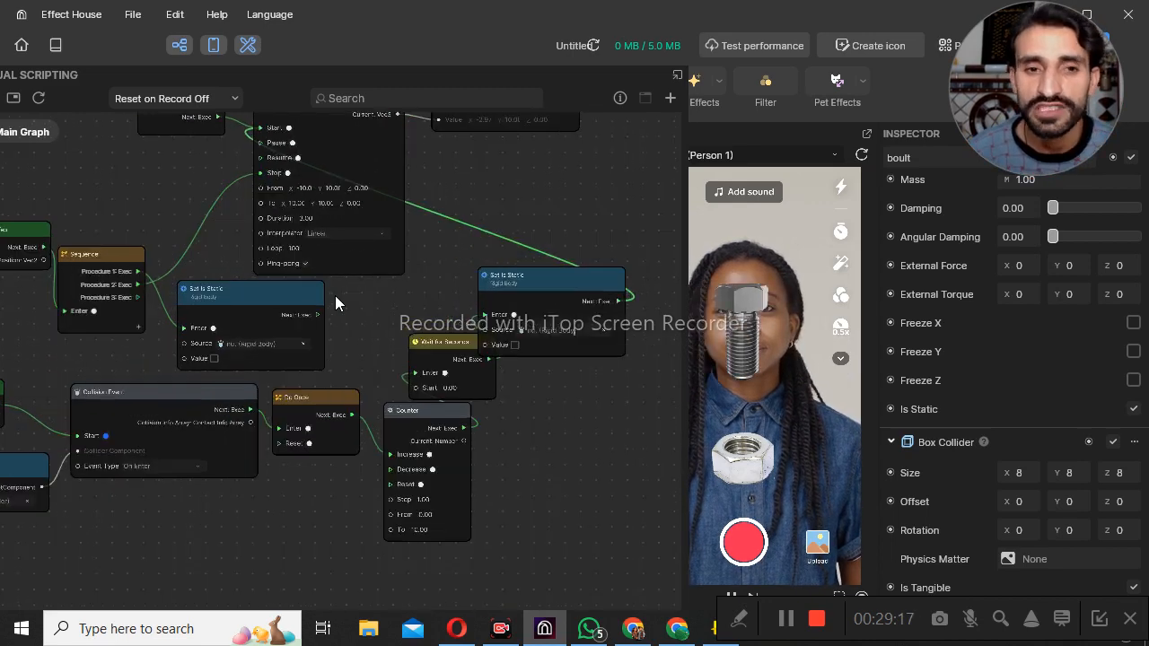
{"action": "scroll", "coordinate": [336, 297], "scroll_direction": "up", "scroll_amount": 1}
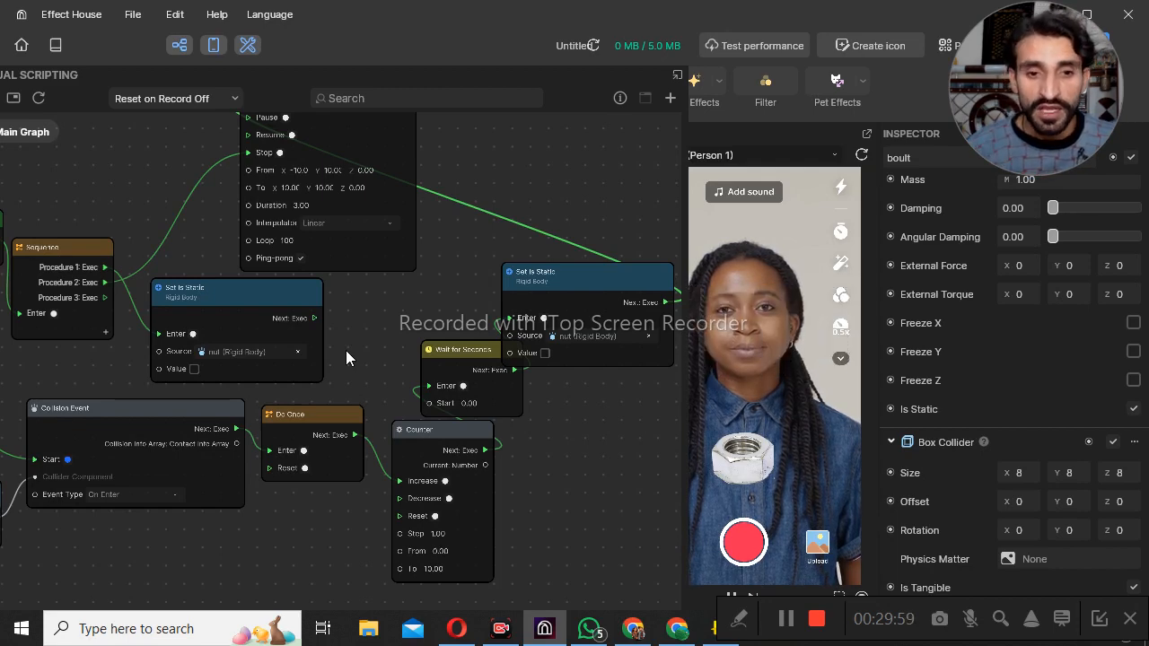
{"action": "scroll", "coordinate": [350, 376], "scroll_direction": "down", "scroll_amount": 3}
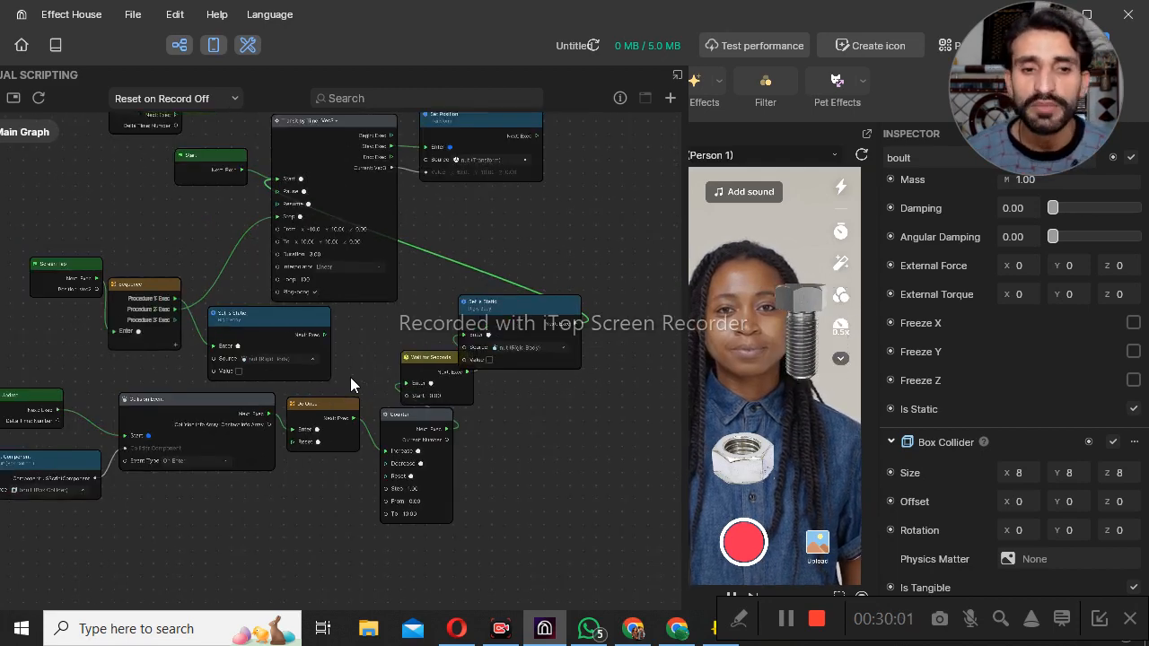
{"action": "scroll", "coordinate": [351, 377], "scroll_direction": "down", "scroll_amount": 2}
{"action": "scroll", "coordinate": [368, 366], "scroll_direction": "down", "scroll_amount": 2}
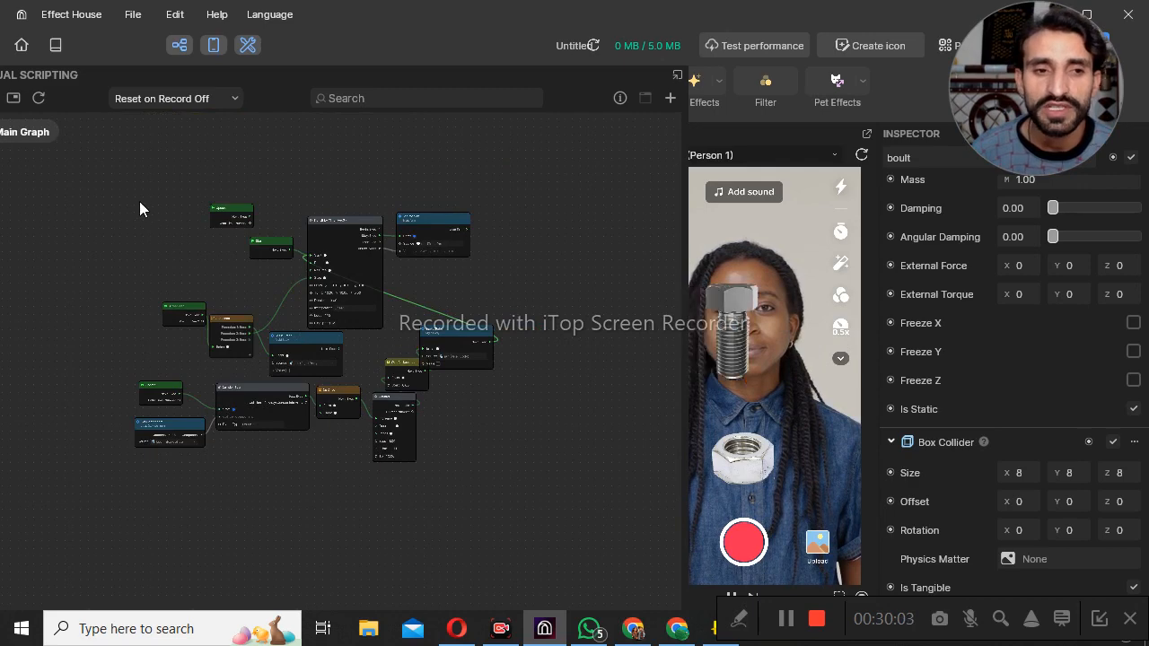
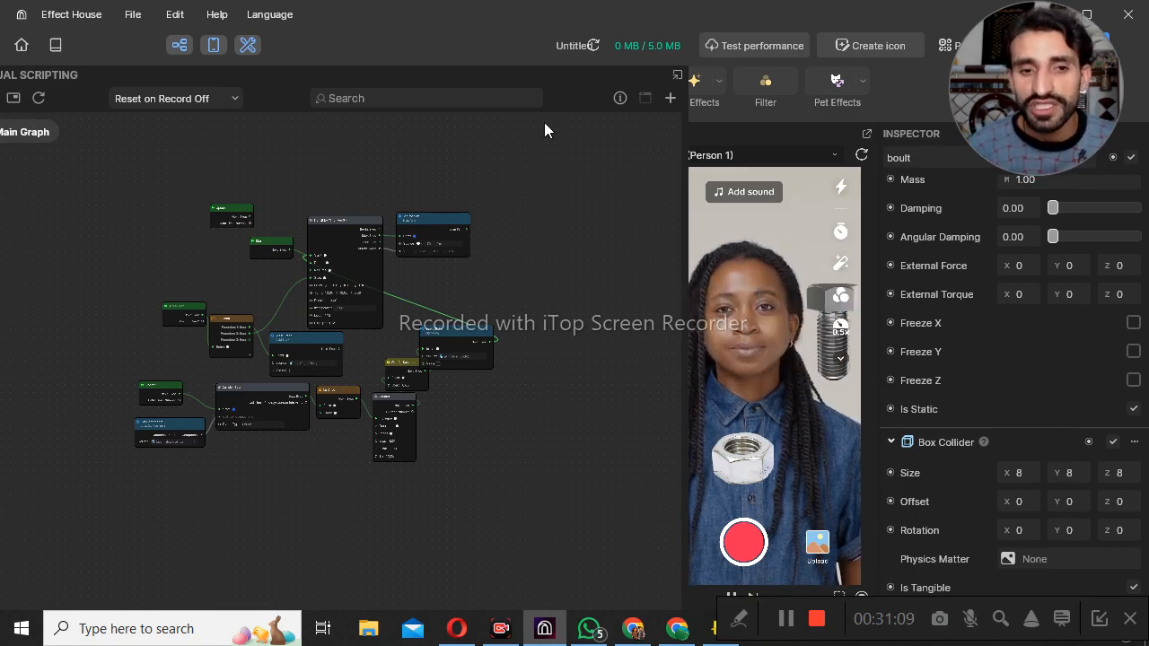
{"action": "scroll", "coordinate": [304, 375], "scroll_direction": "up", "scroll_amount": 5}
{"action": "scroll", "coordinate": [306, 375], "scroll_direction": "up", "scroll_amount": 2}
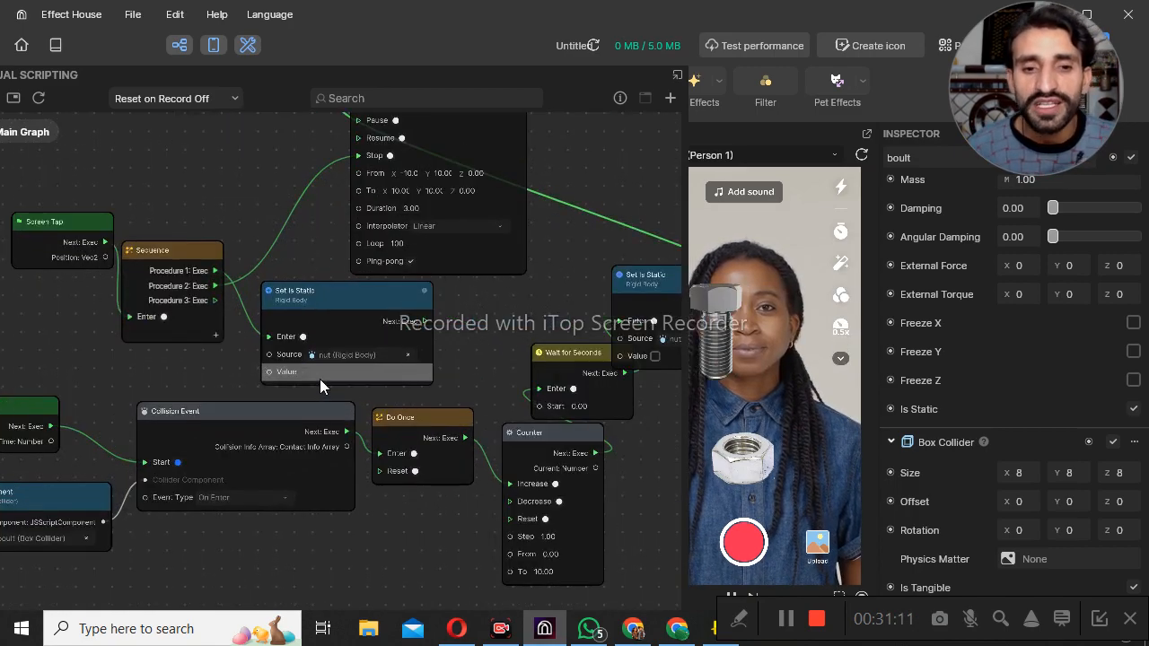